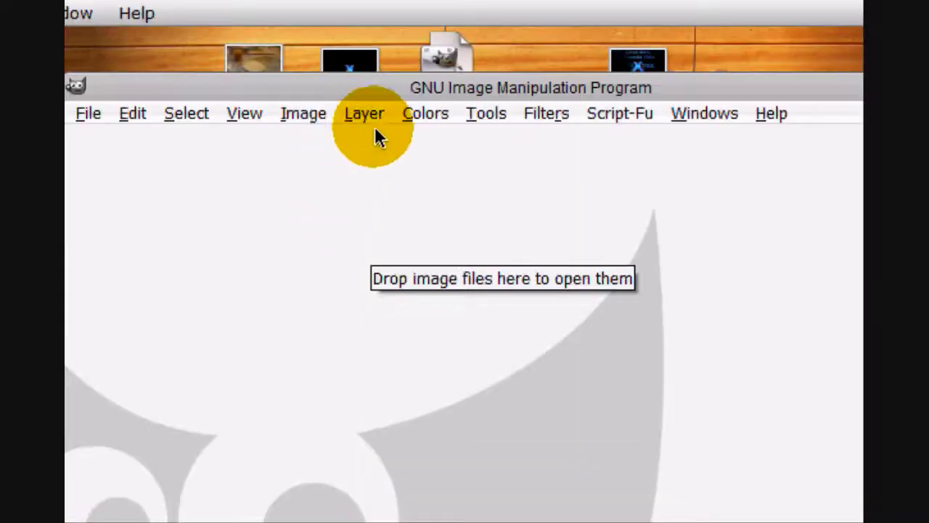
Step: Examine the finished cereal bowl composite across its full width and close the image viewer
left_click_drag(381, 93, 434, 146)
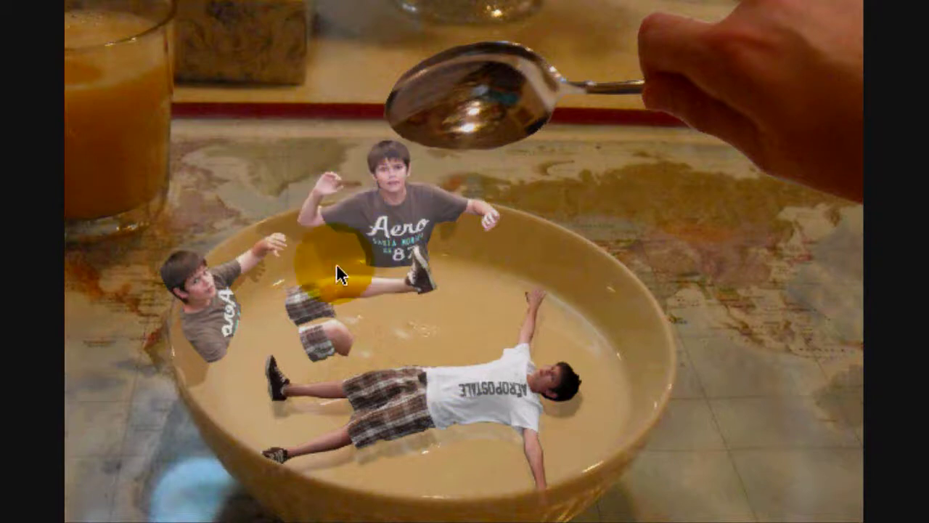
scroll(338, 261, "left", 3)
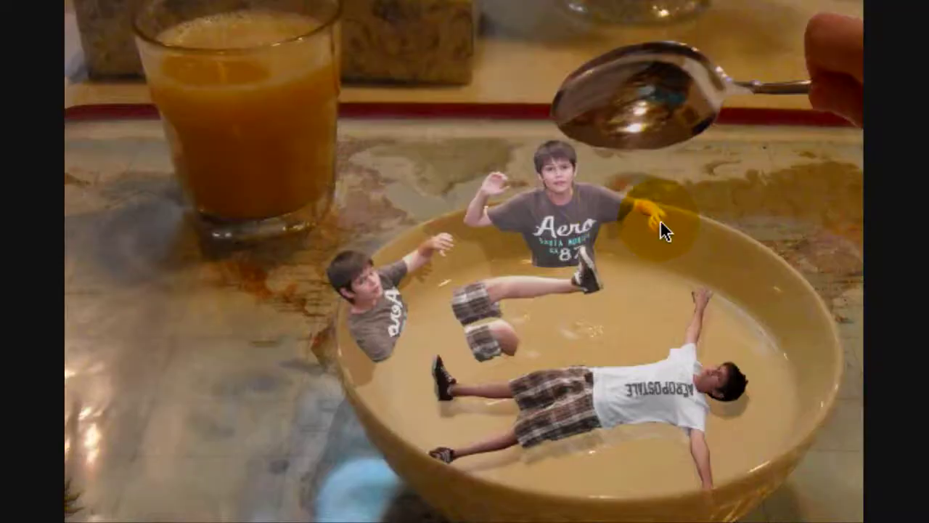
scroll(624, 201, "right", 3)
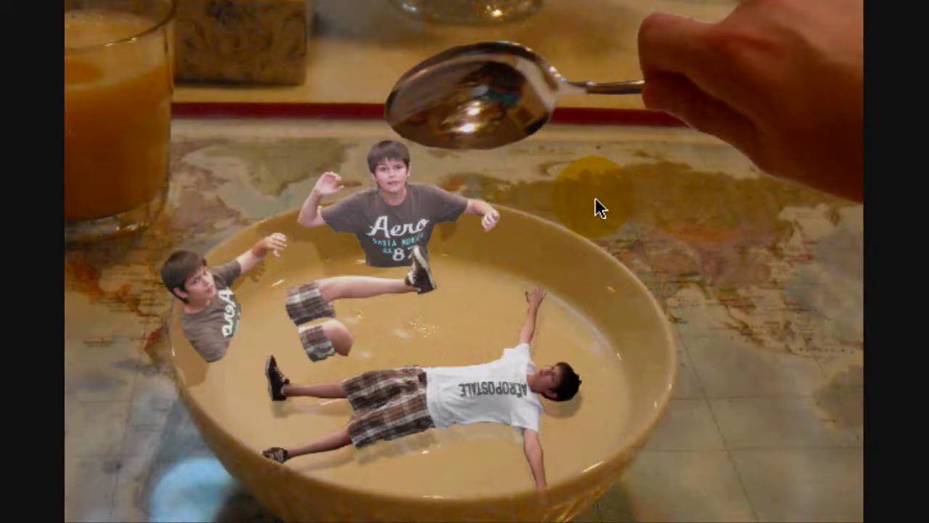
key("Escape")
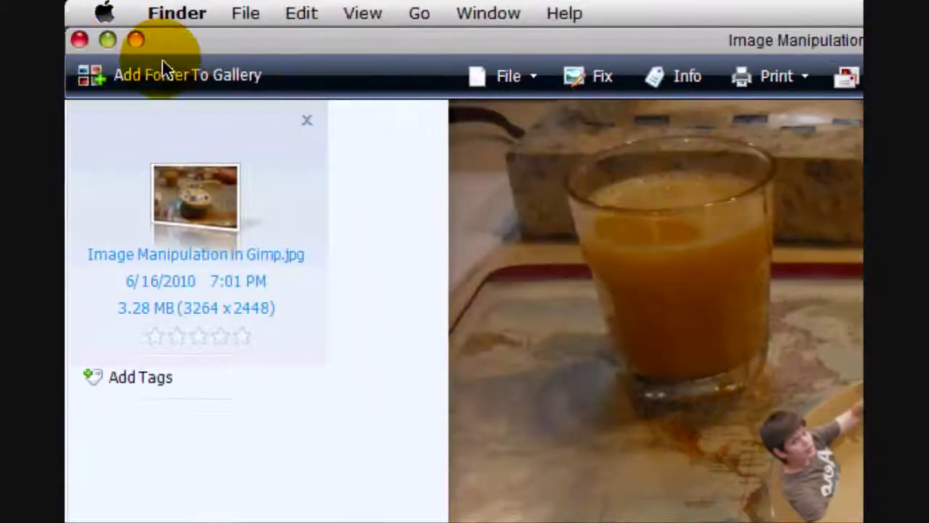
left_click(79, 39)
Step: Open the desktop photo DSCN1626 in GIMP and position its image window
left_click(659, 144)
left_click_drag(660, 142, 617, 179)
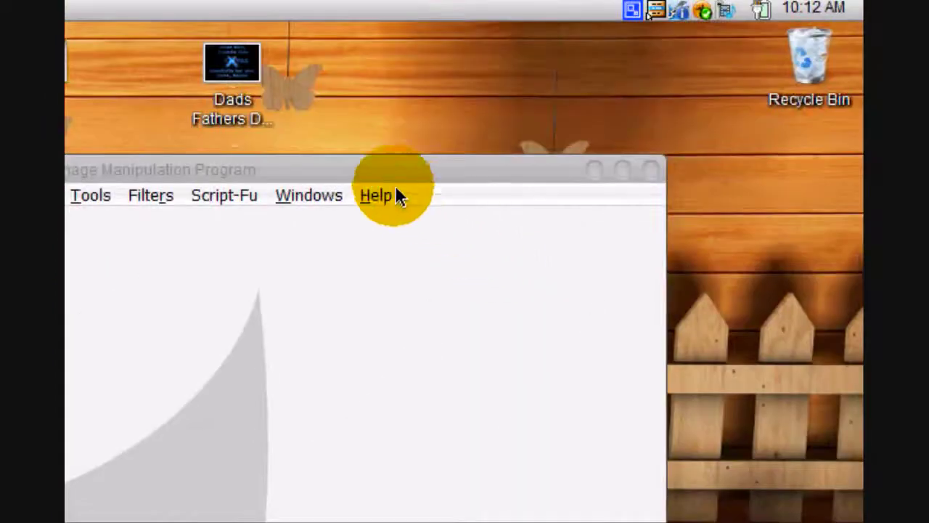
left_click(530, 180)
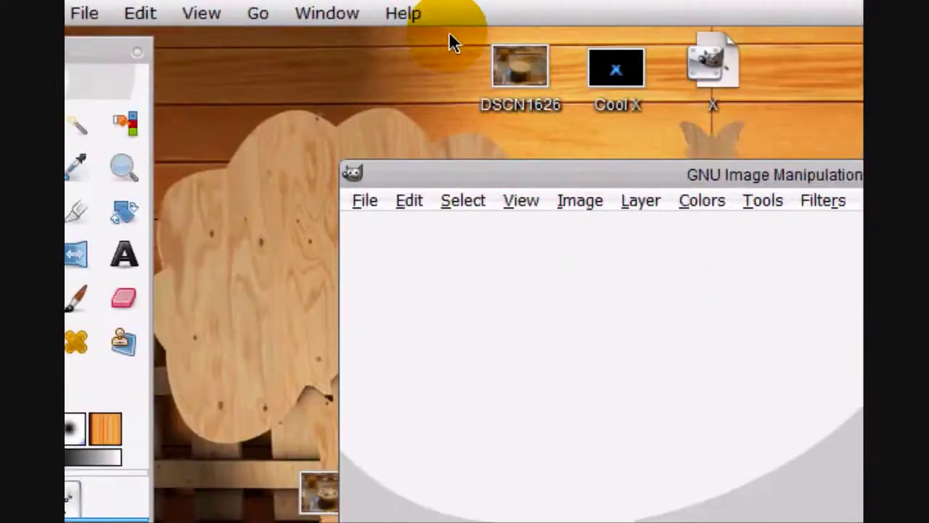
left_click_drag(687, 67, 701, 363)
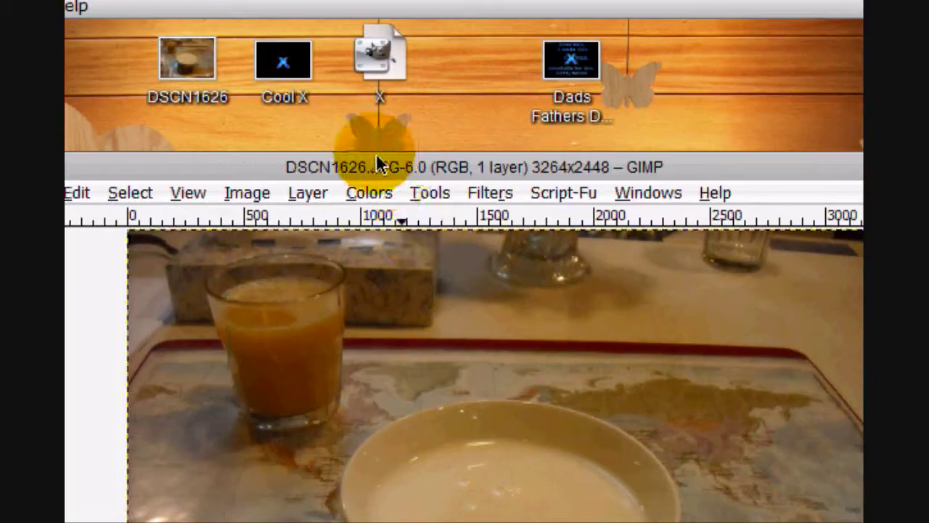
left_click_drag(385, 167, 327, 154)
left_click_drag(403, 347, 204, 153)
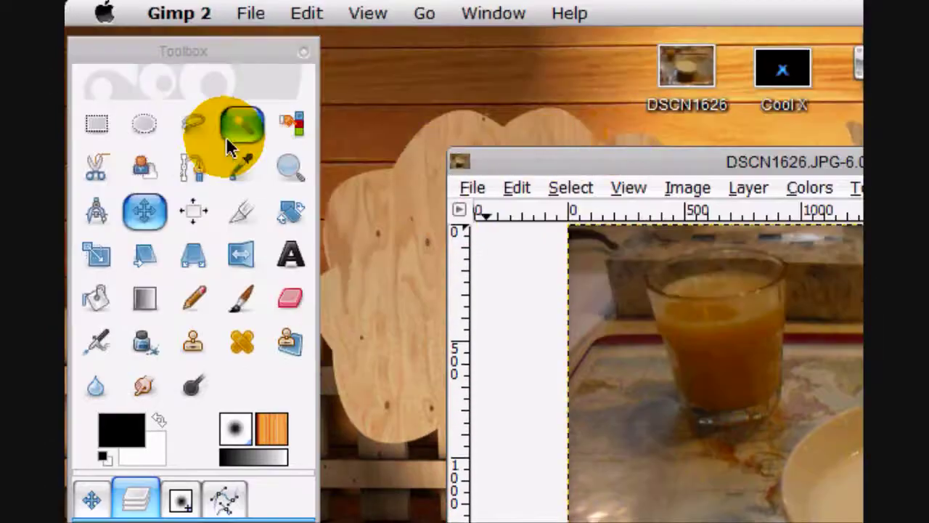
Step: Open the desktop image Render1 in GIMP as a separate image and arrange its window beside the toolbox
left_click_drag(189, 57, 410, 29)
left_click(114, 504)
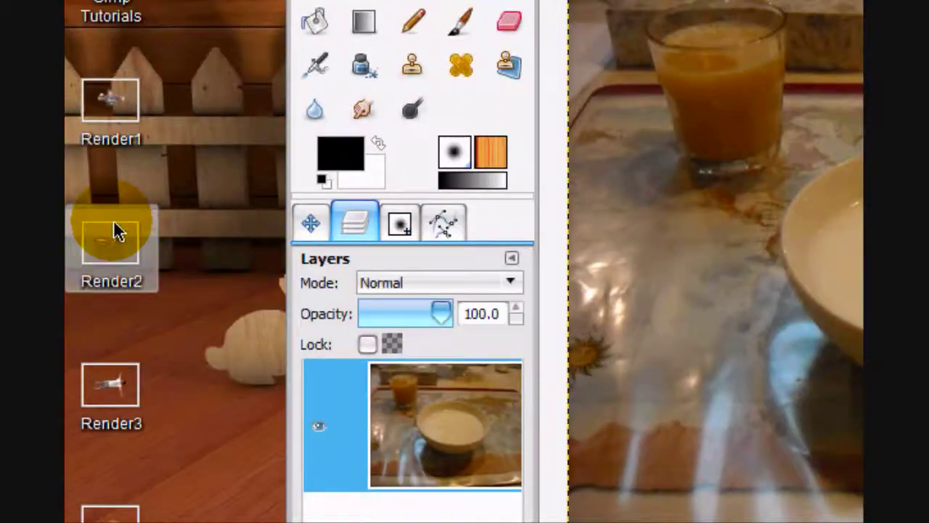
left_click(138, 355)
right_click(138, 255)
left_click(334, 287)
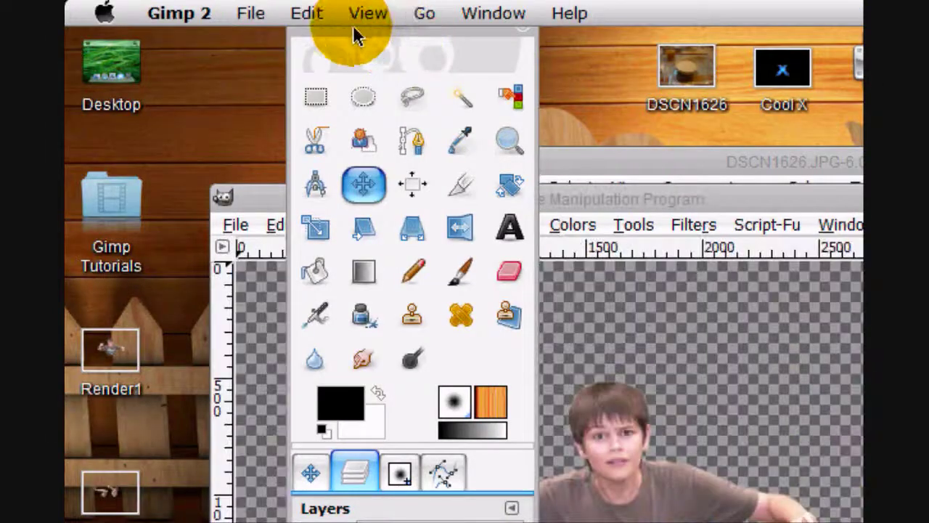
left_click_drag(384, 41, 190, 70)
left_click(380, 203)
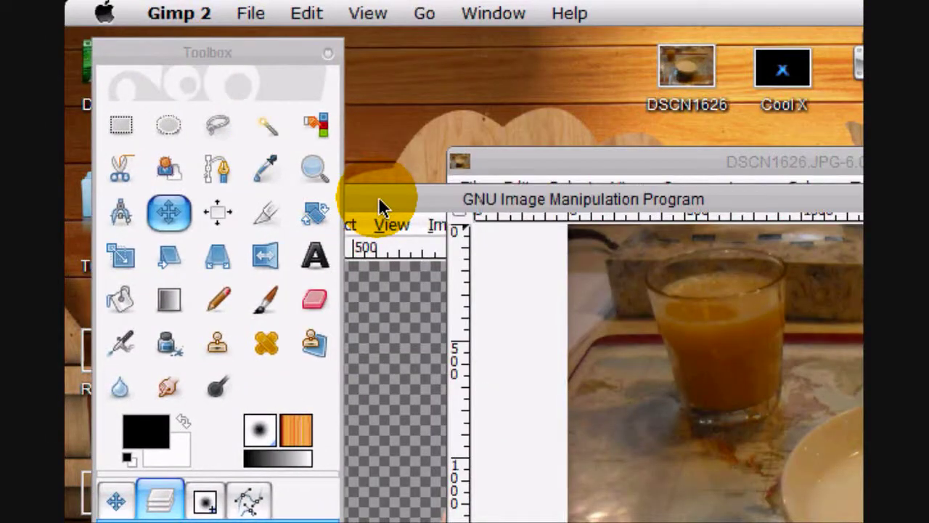
left_click_drag(430, 191, 561, 174)
Step: Copy the figure from Render1 and paste it into the DSCN1626 photo
left_click(404, 209)
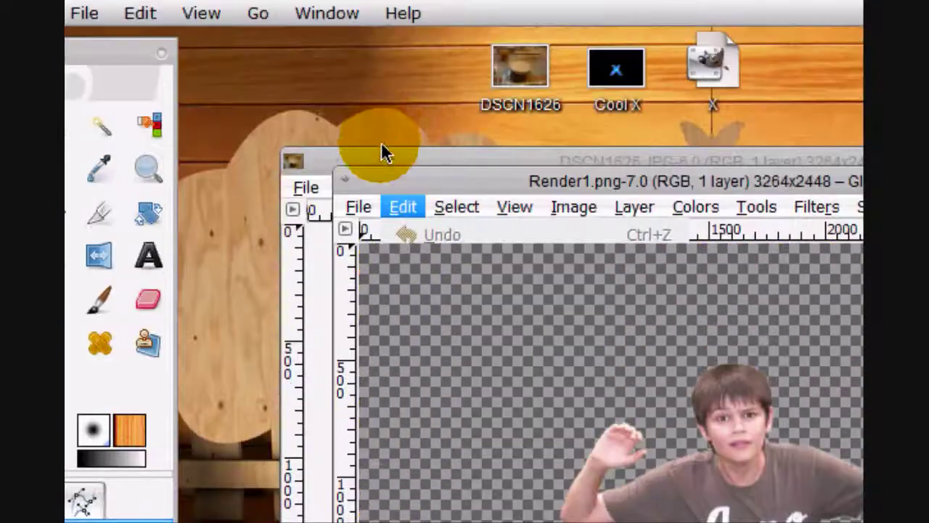
left_click(392, 26)
left_click(391, 25)
left_click(353, 56)
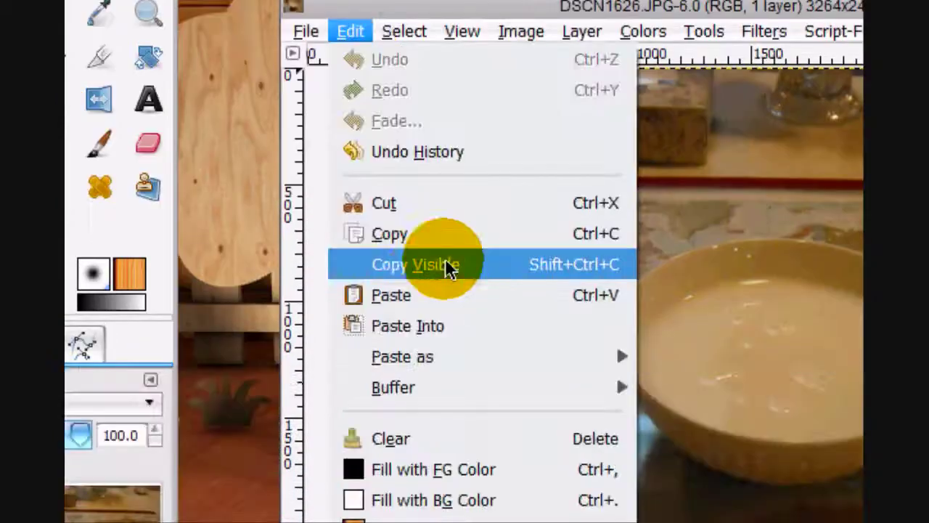
left_click(392, 299)
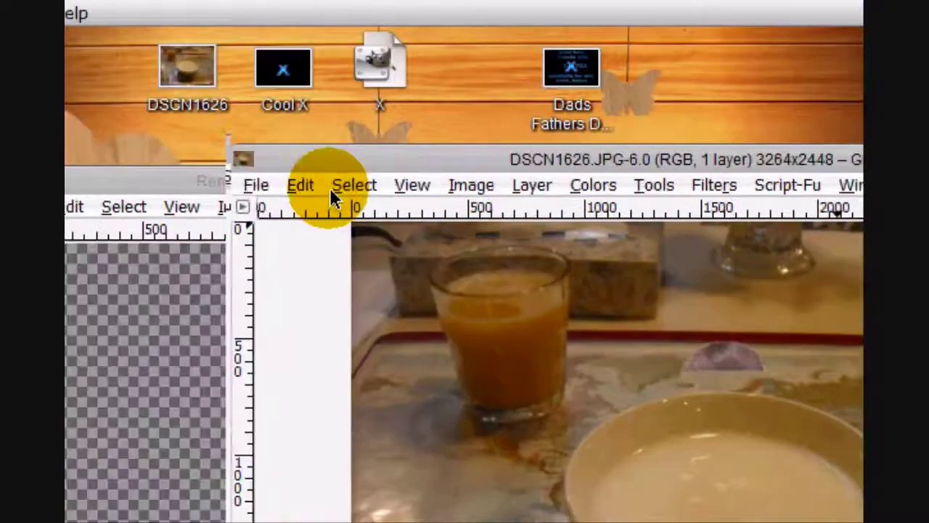
Step: Close the Render1 image and turn the pasted floating selection into its own layer
left_click(332, 189)
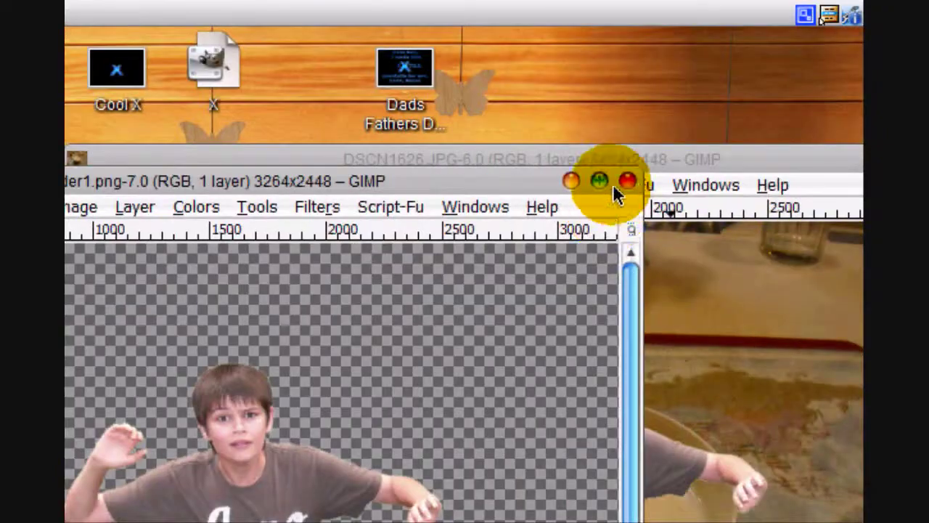
left_click(636, 180)
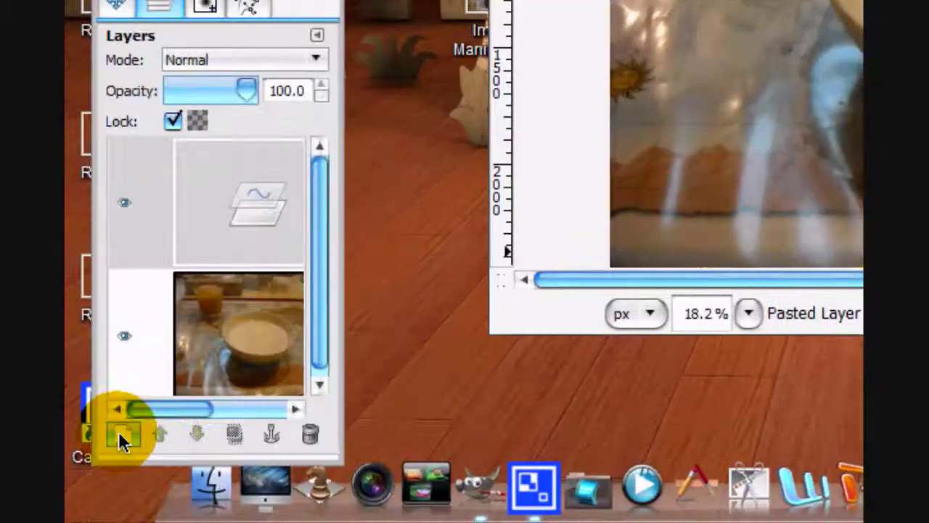
left_click(121, 433)
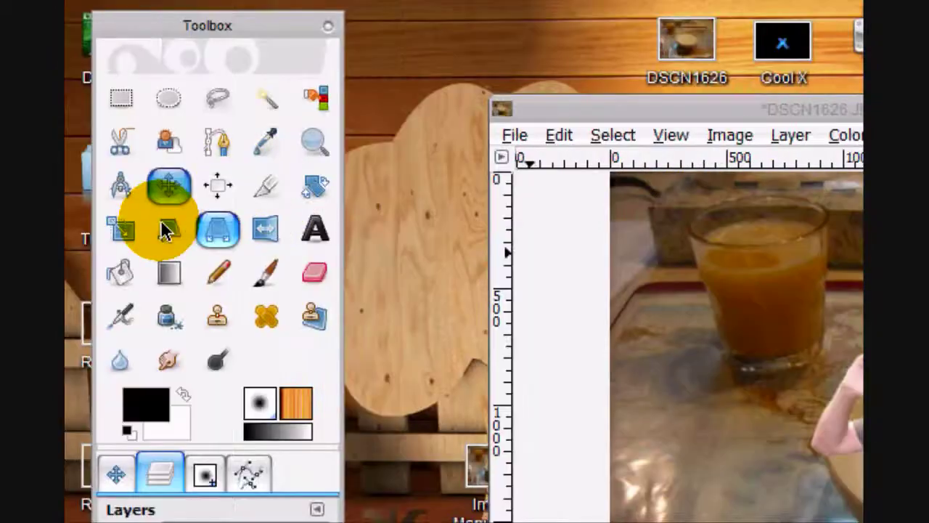
Step: Scale the pasted figure layer down to about half its size with the aspect ratio linked
left_click(122, 229)
left_click(574, 251)
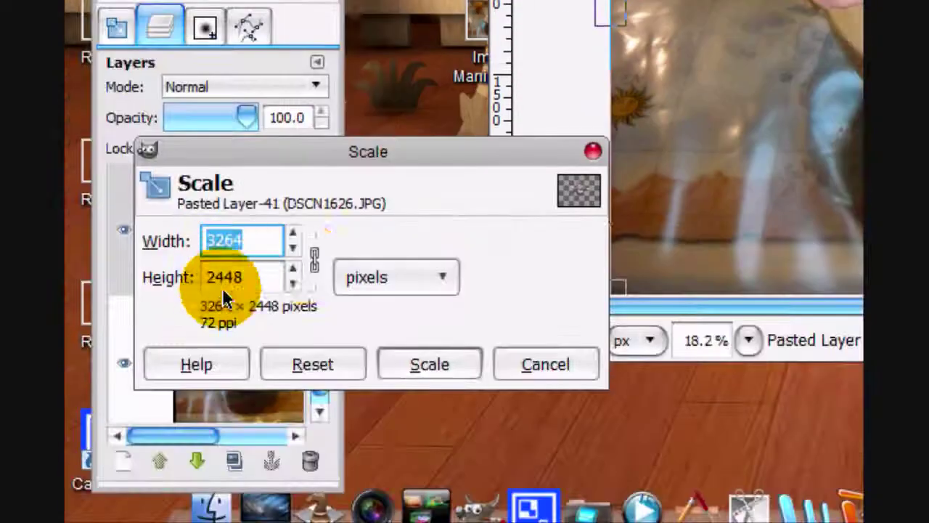
left_click(315, 260)
left_click_drag(604, 145, 630, 446)
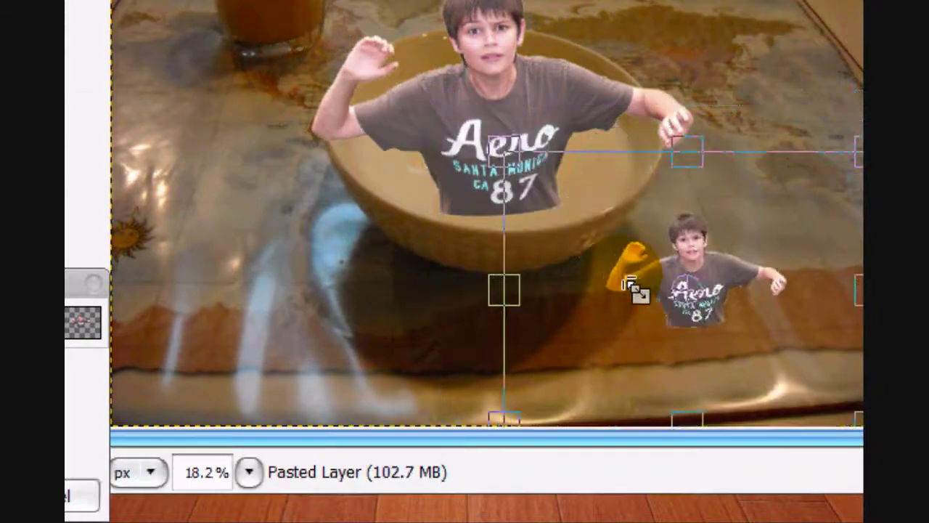
left_click(415, 356)
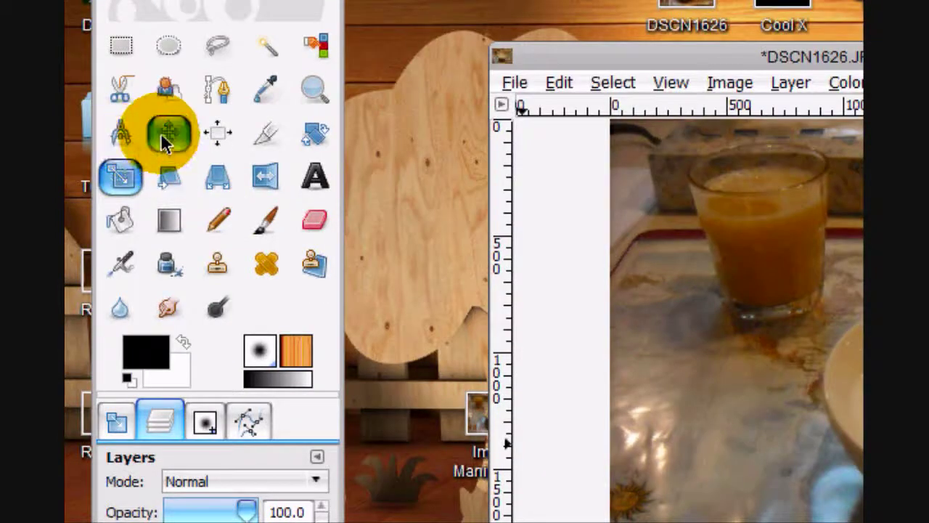
Step: Move the scaled figure to the far rim of the bowl, with the shirt's bottom edge in the milk
left_click(163, 137)
left_click_drag(539, 365, 332, 130)
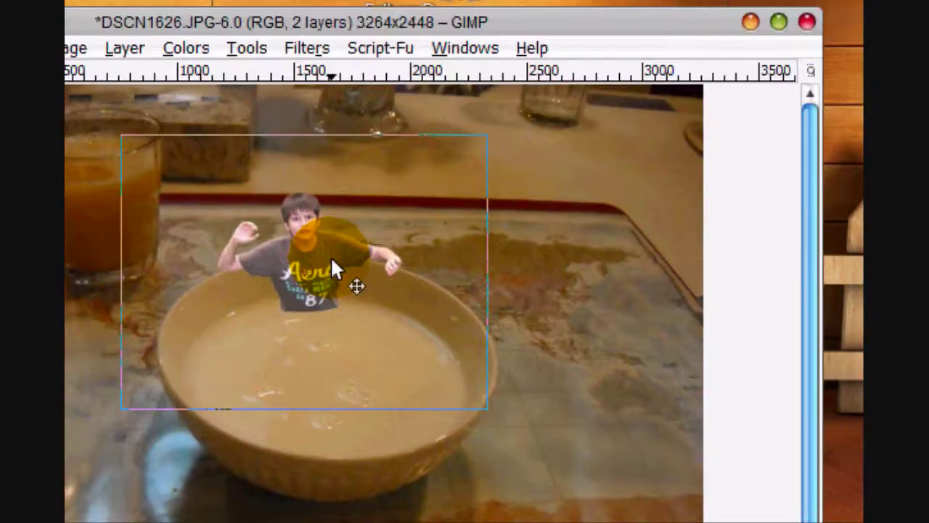
left_click_drag(331, 259, 327, 263)
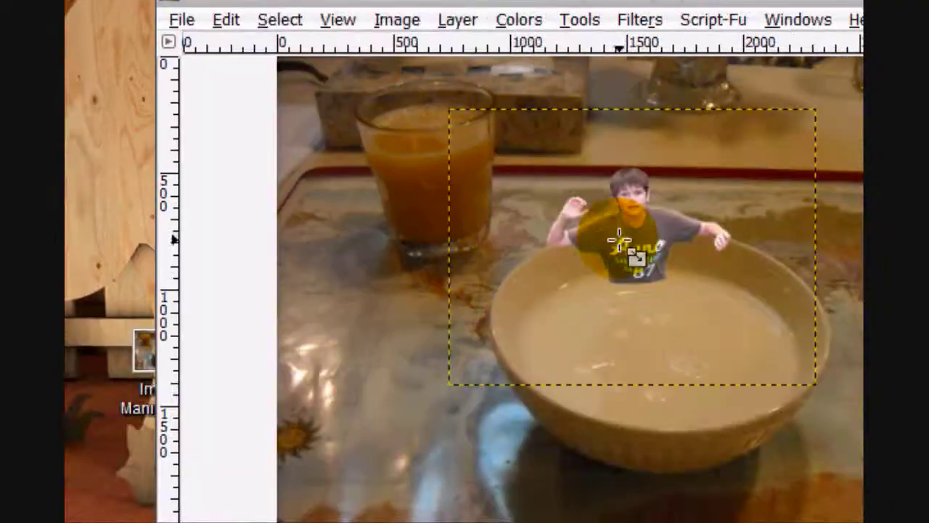
Step: Scale the figure down slightly more and reposition it centrally at the bowl's far rim
left_click(904, 344)
left_click_drag(797, 263, 842, 296)
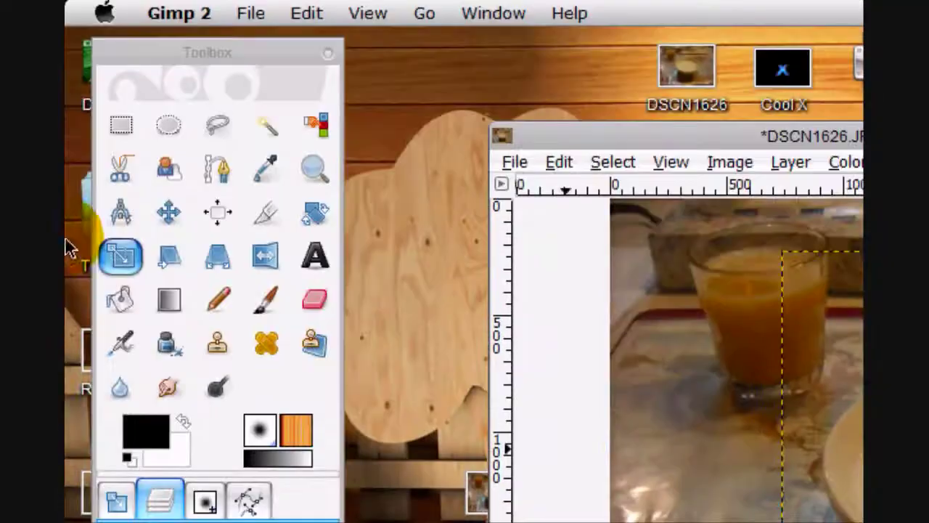
left_click(166, 209)
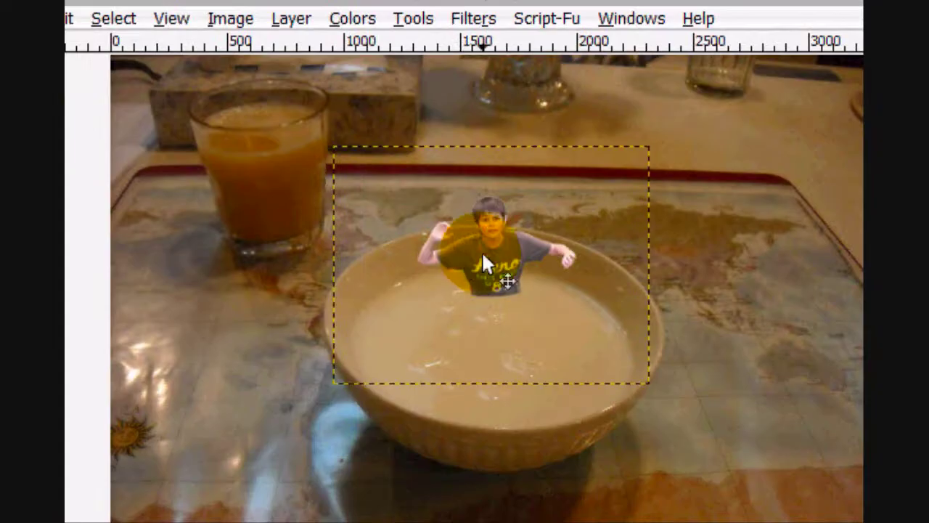
left_click_drag(648, 394, 626, 384)
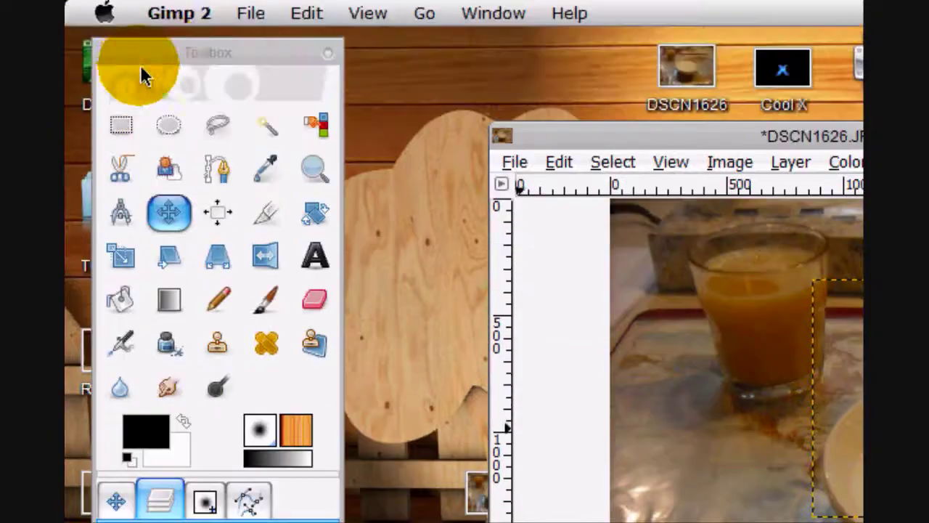
Step: Add a new layer above the figure layer
left_click_drag(143, 76, 218, 66)
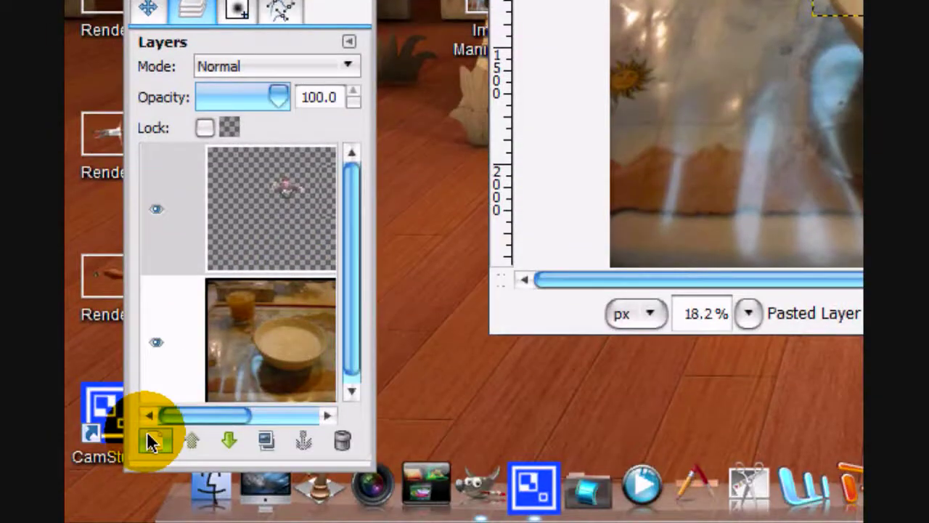
left_click(151, 441)
left_click(282, 135)
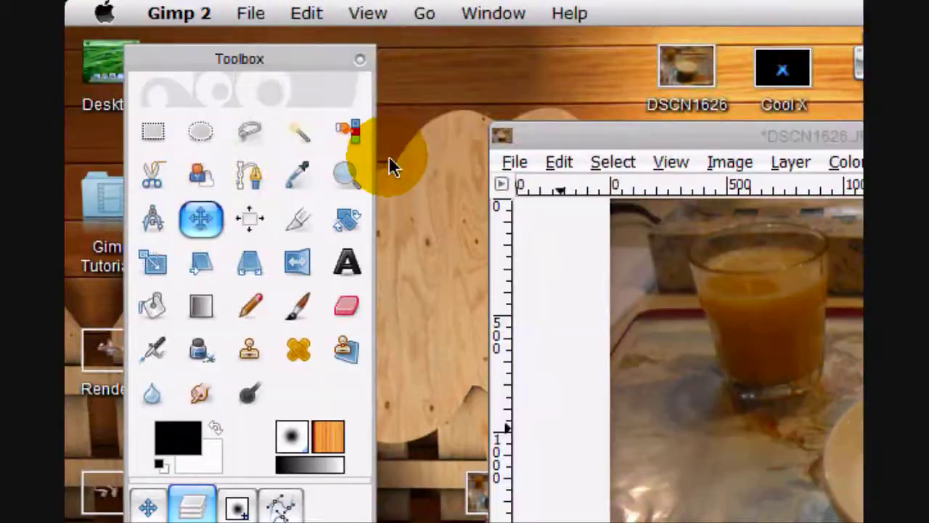
Step: Draw a closed free selection around the bottom part of the figure's shirt, following its lower edge
left_click(345, 172)
left_click(557, 253)
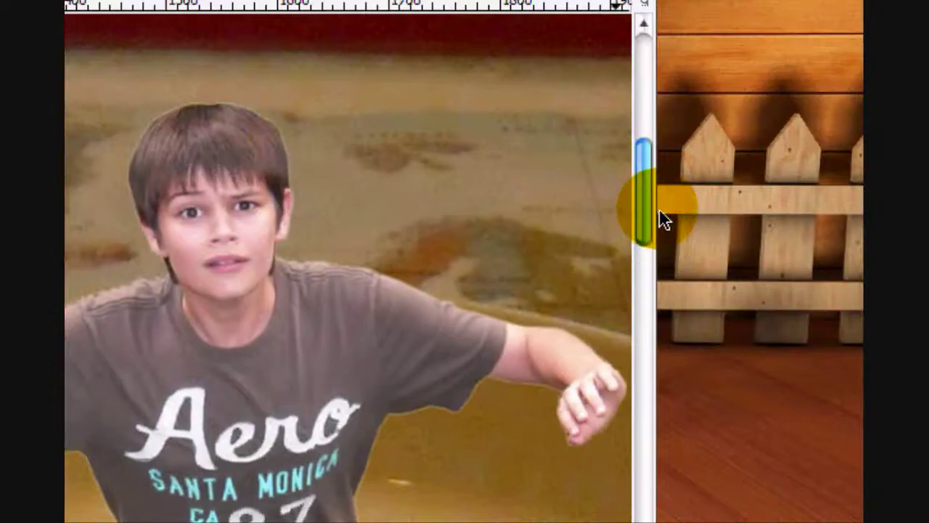
left_click_drag(811, 234, 813, 241)
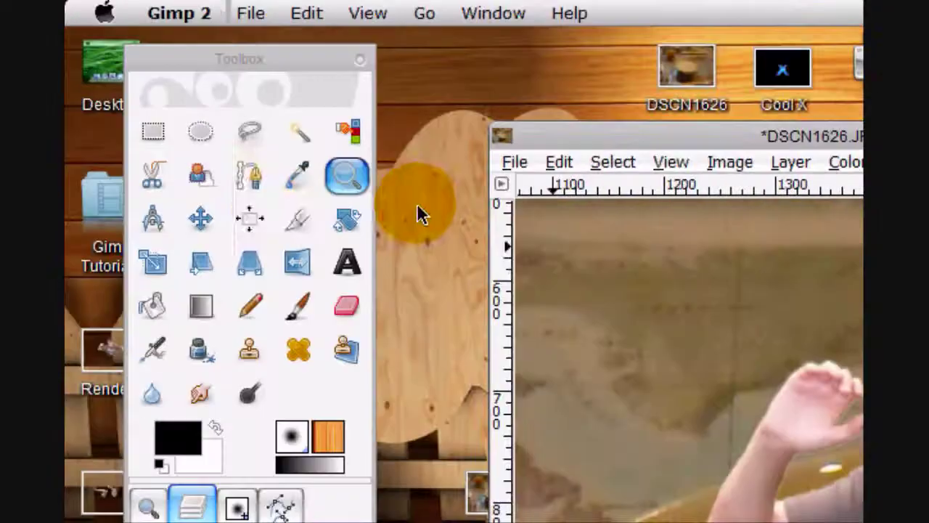
left_click(250, 131)
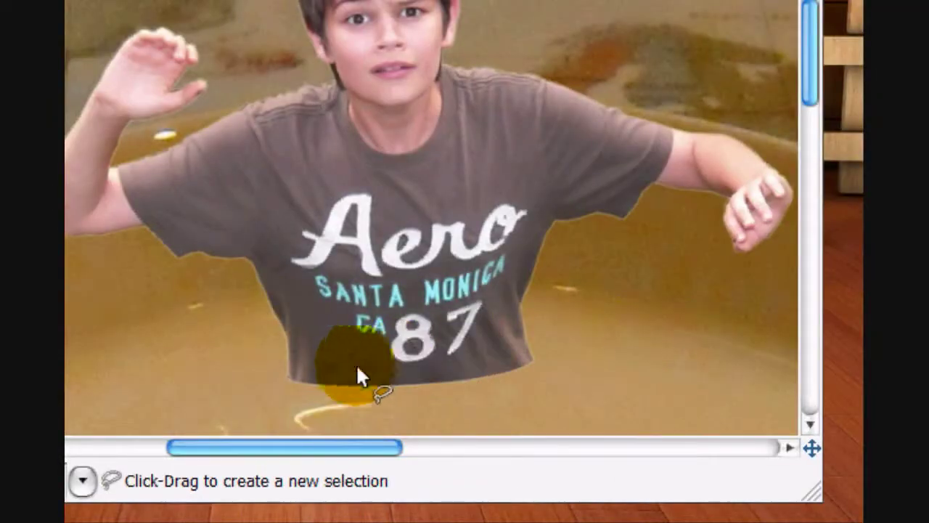
mouse_move(289, 374)
left_mouse_down()
mouse_move(370, 334)
mouse_move(406, 293)
mouse_move(430, 315)
left_mouse_up()
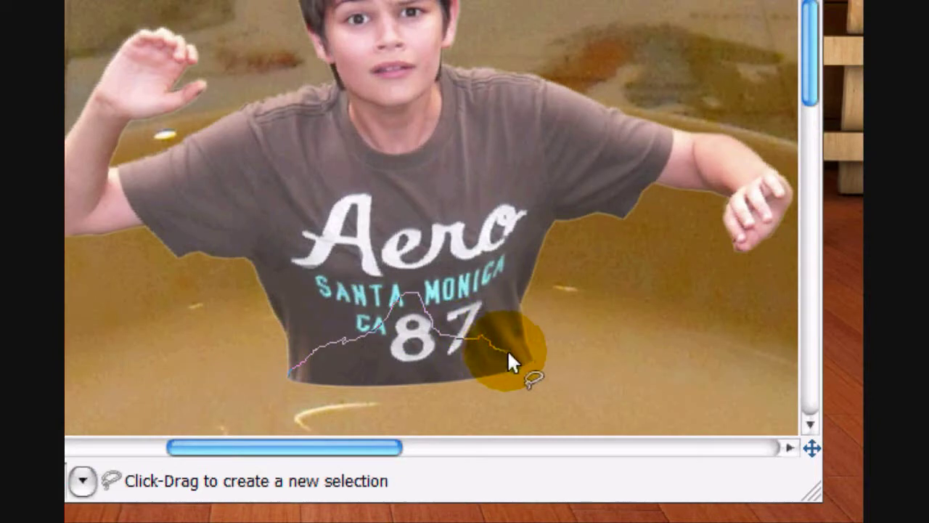
left_click_drag(531, 359, 530, 359)
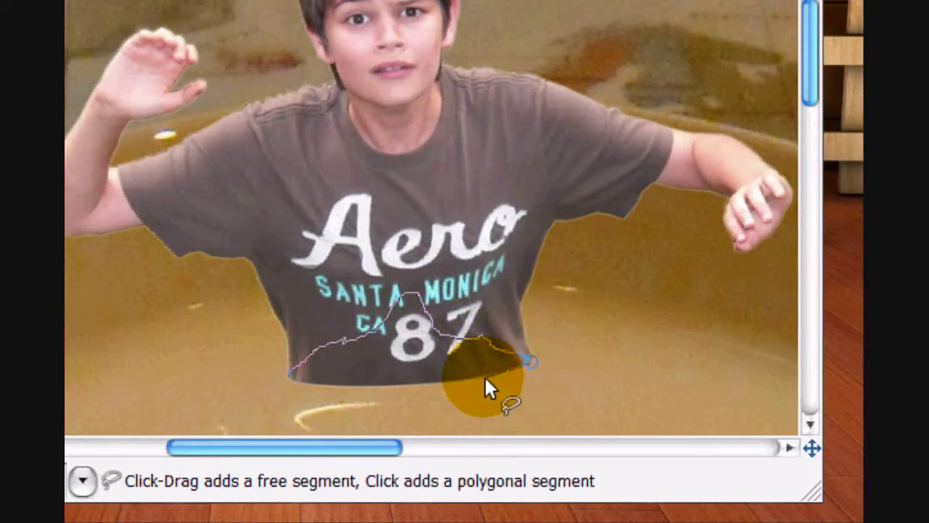
left_click(485, 376)
left_click(424, 381)
left_click(373, 383)
left_click(310, 381)
left_click(291, 375)
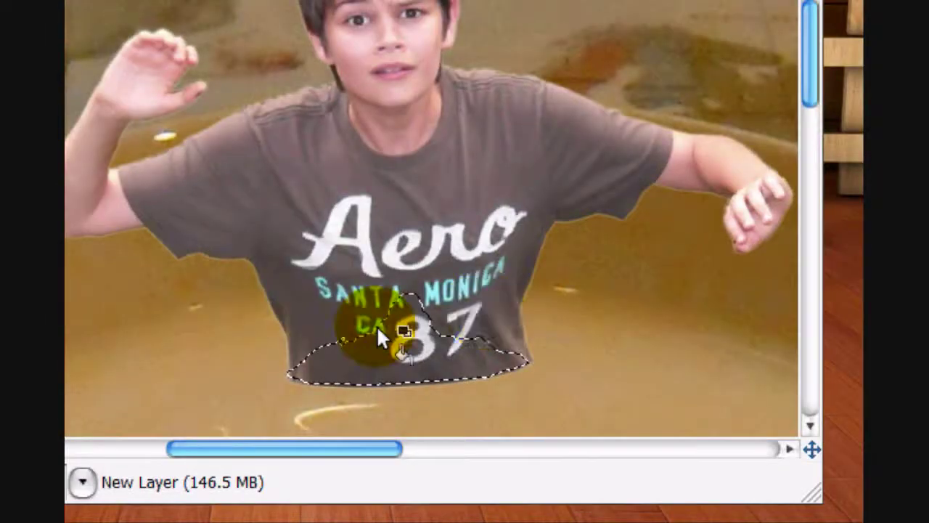
Step: Bucket-fill the shirt selection with black on the new layer and clear the selection
left_click(377, 327)
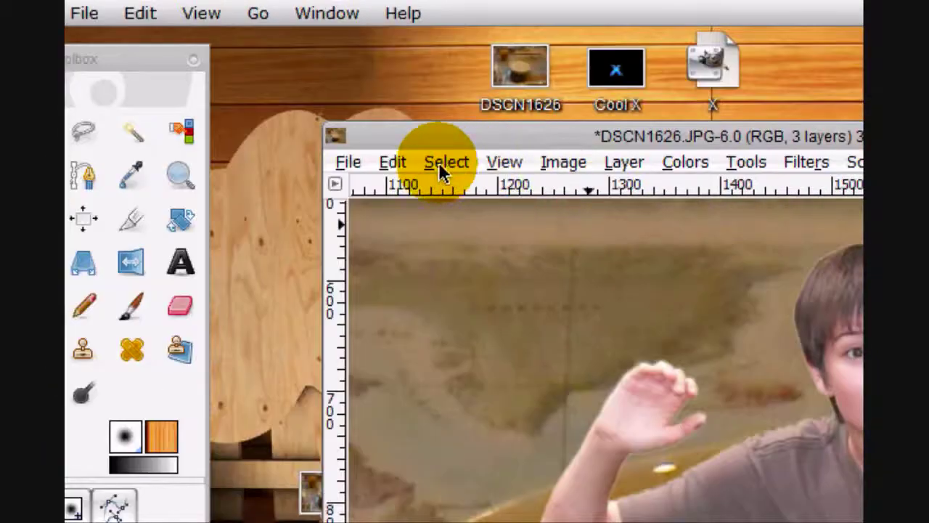
left_click(442, 164)
left_click(475, 219)
Step: Set the black shirt layer's blend mode to Overlay and apply a Gaussian blur with a 19 px radius
left_click(240, 235)
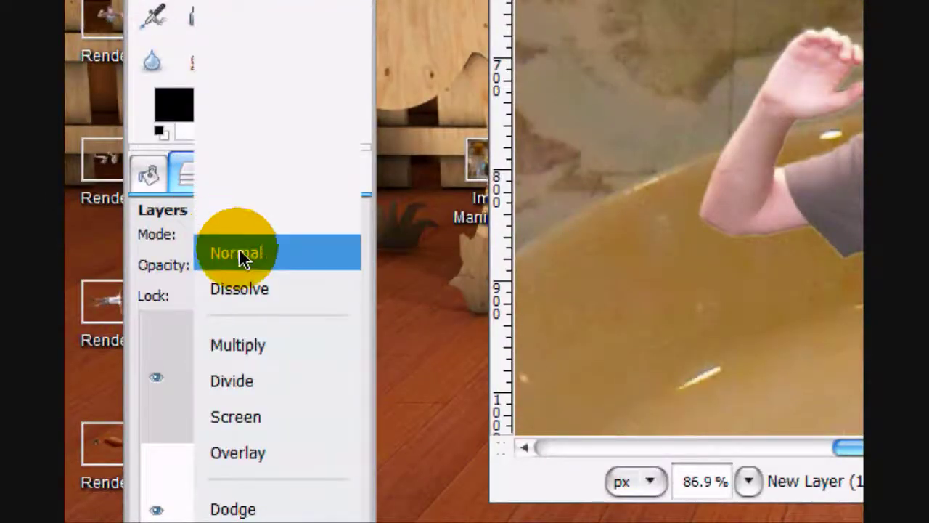
left_click(237, 453)
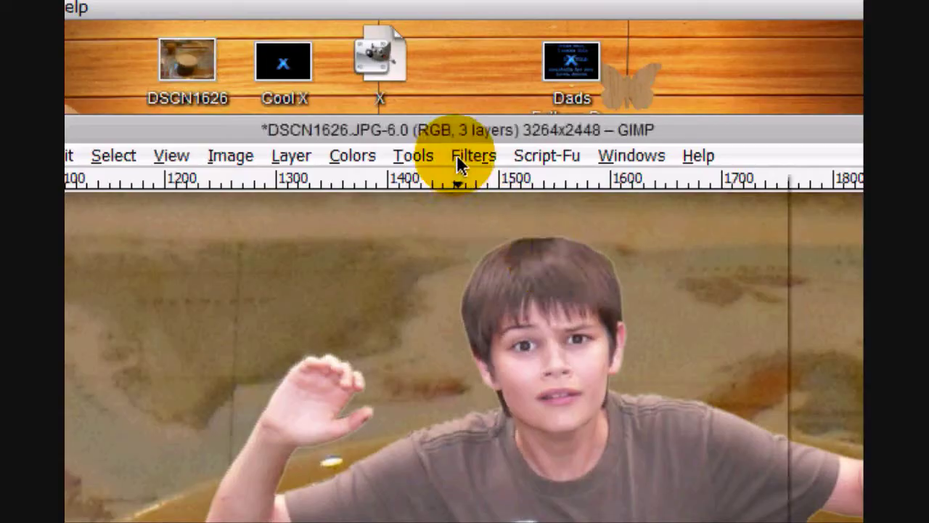
left_click(473, 11)
mouse_move(384, 333)
left_click(490, 365)
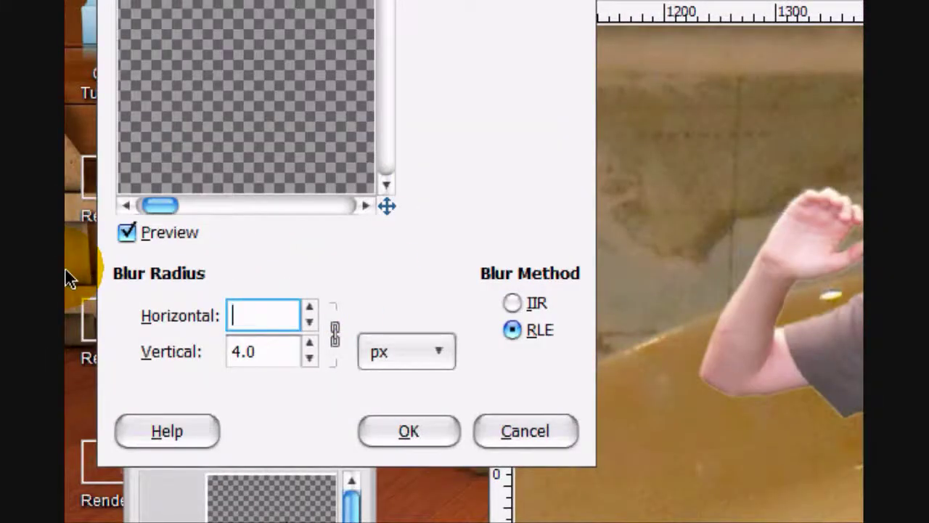
type("19")
left_click(409, 431)
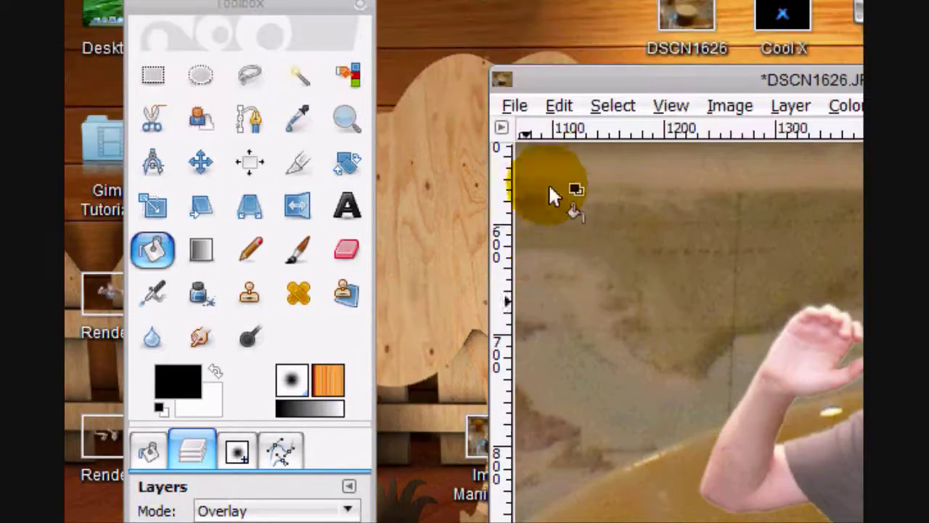
Step: Open the Render2.png cut-out in GIMP and arrange its window over the bowl image
left_click(666, 104)
mouse_move(741, 193)
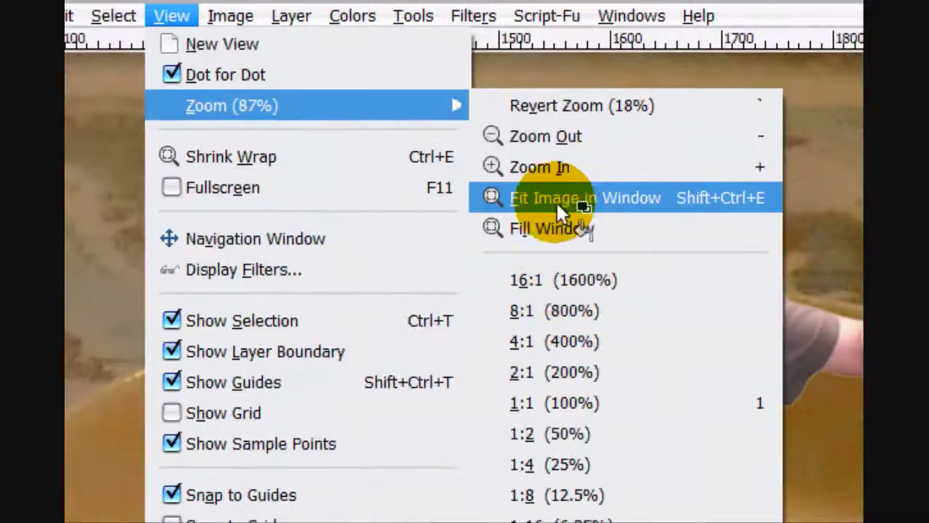
left_click(733, 344)
left_click_drag(465, 308, 472, 305)
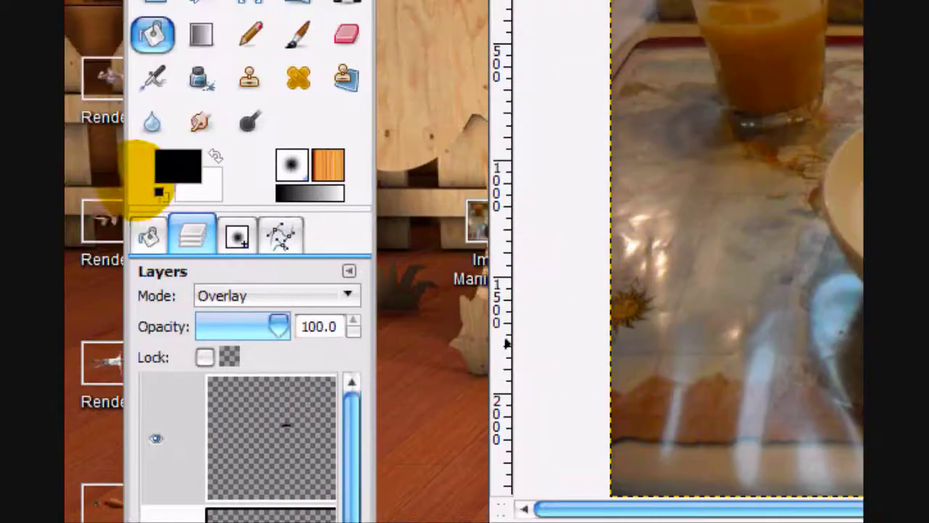
right_click(100, 220)
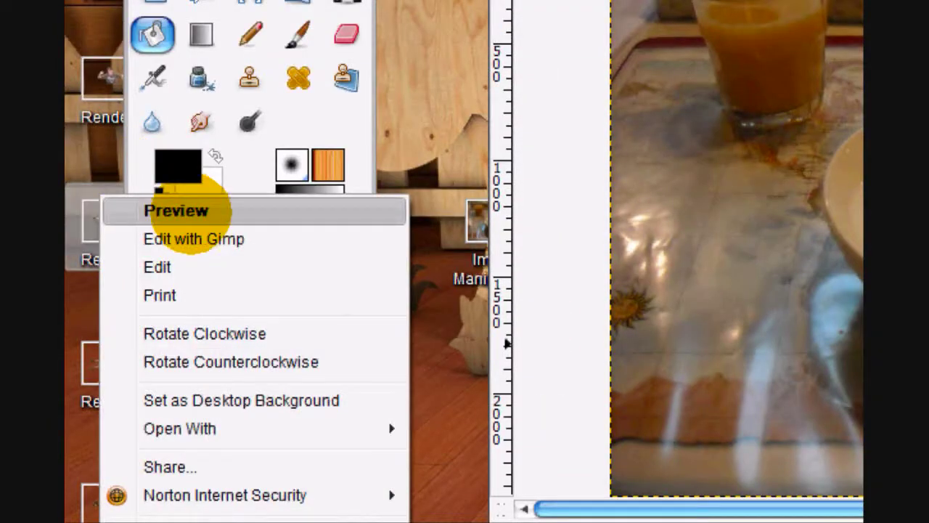
left_click(185, 238)
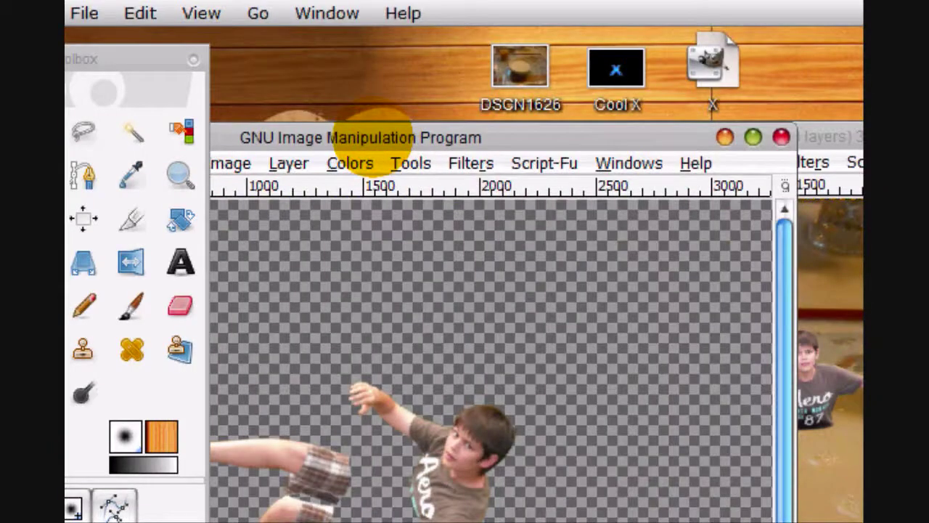
left_click_drag(374, 138, 768, 201)
left_click_drag(478, 190, 368, 163)
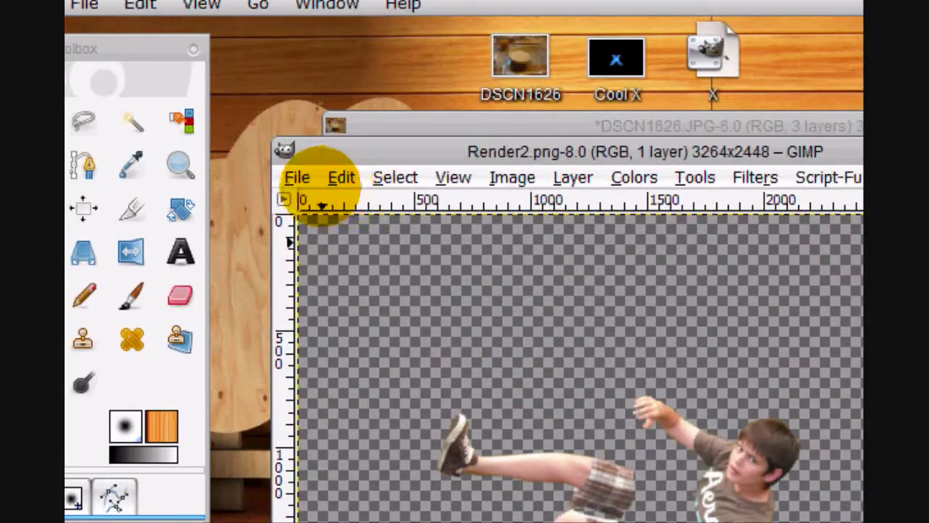
Step: Copy the Render2.png figure and paste it into the DSCN1626.JPG bowl image
left_click(335, 177)
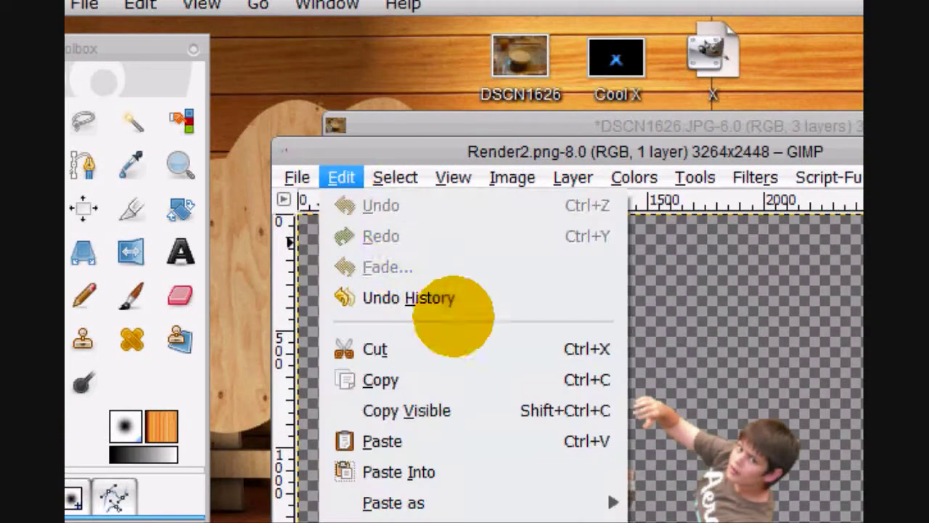
left_click(426, 375)
left_click(476, 127)
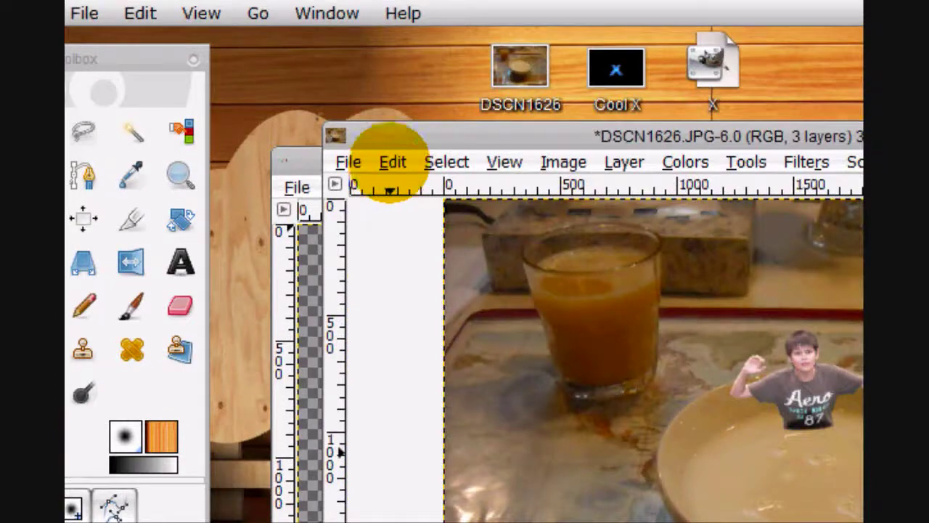
left_click(392, 161)
left_click(434, 425)
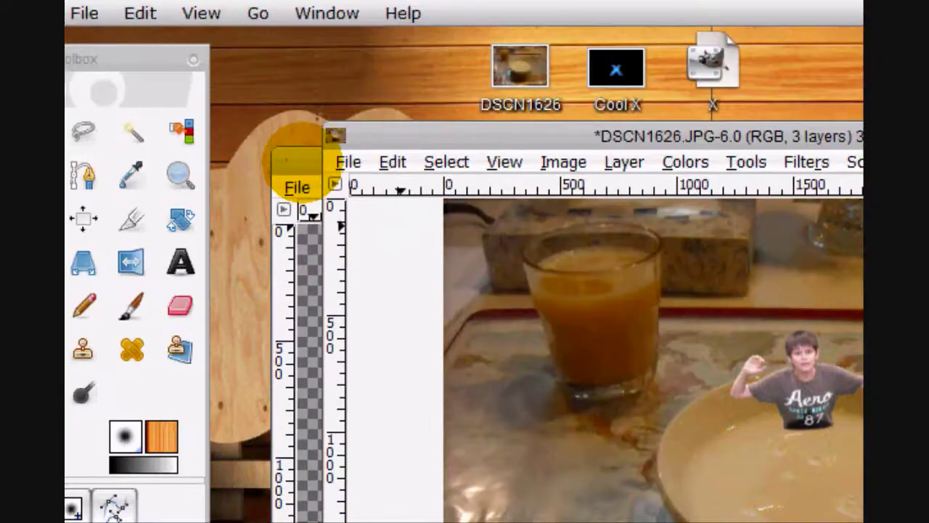
Step: Close the Render2.png image and turn the pasted figure into a new layer
left_click(297, 159)
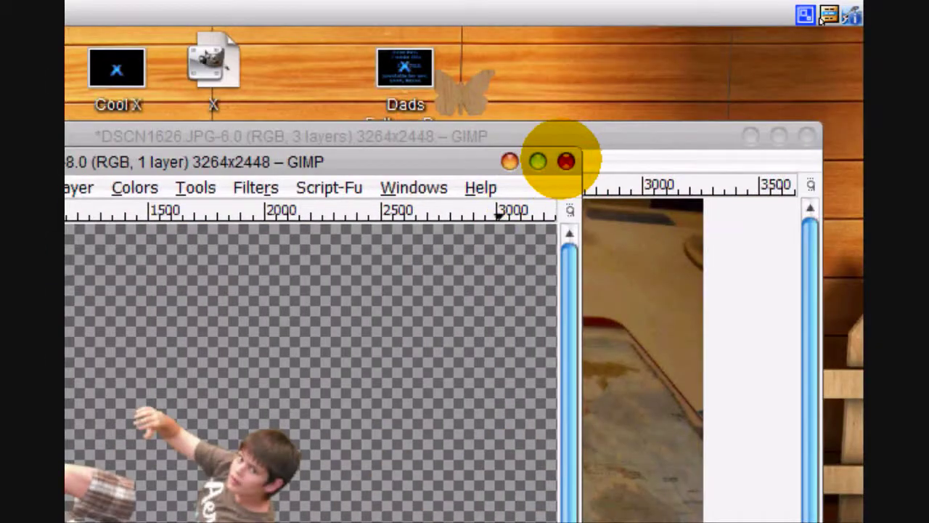
left_click(565, 161)
left_click(154, 440)
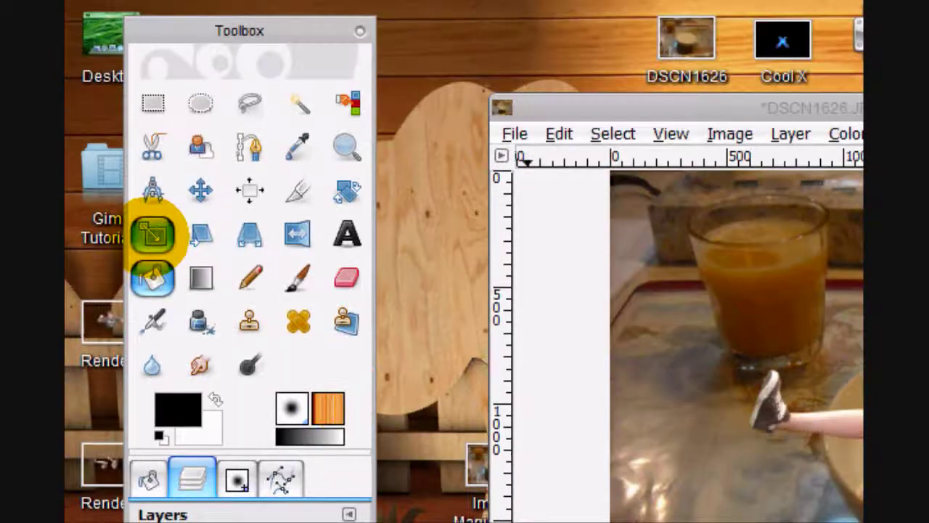
Step: Scale the pasted reclining figure down to suit the bowl and move it onto the milk
left_click(150, 236)
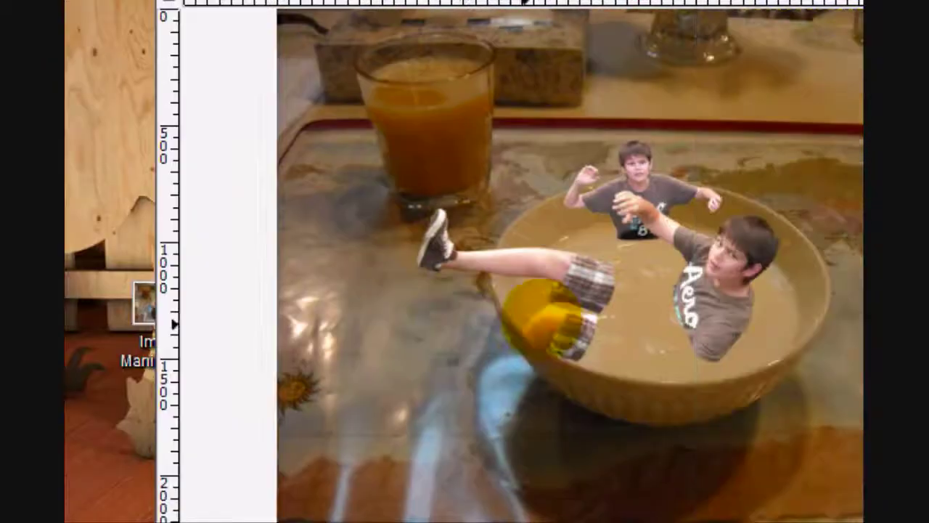
left_click(593, 274)
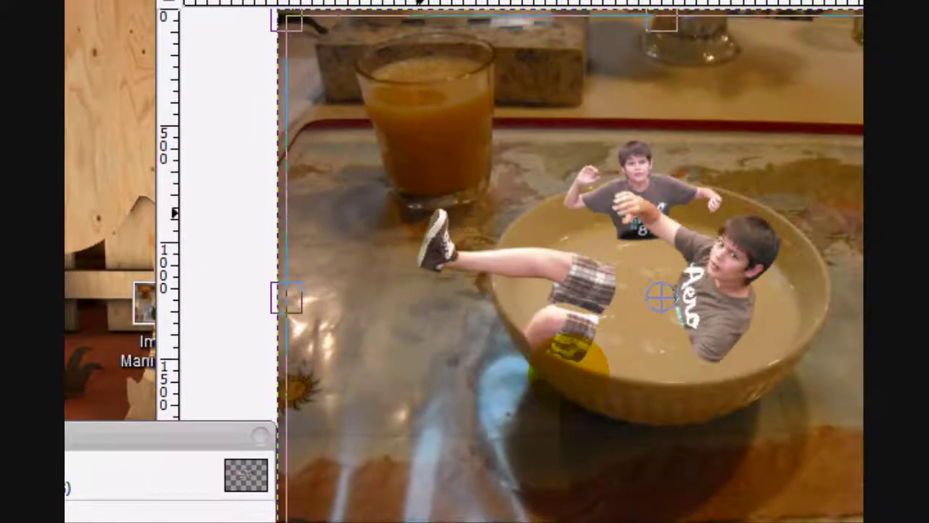
left_click_drag(420, 212, 595, 399)
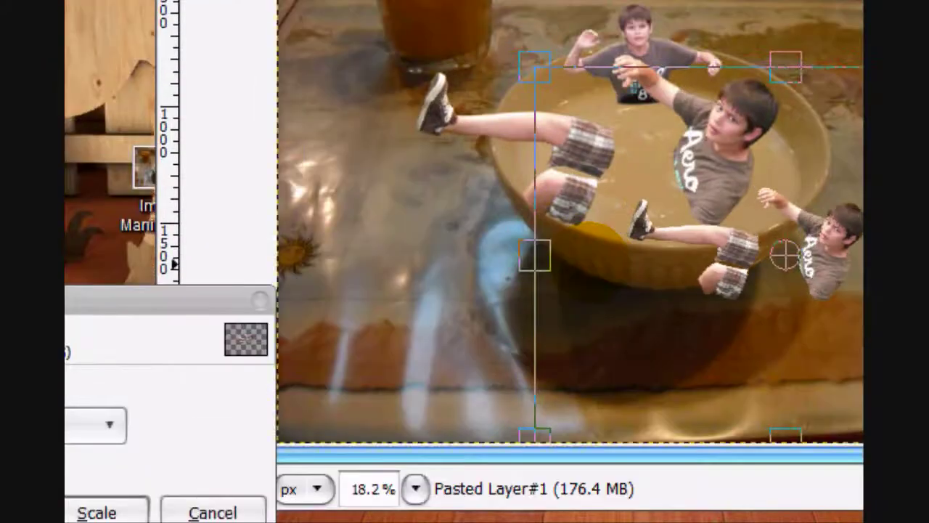
left_click_drag(596, 257, 646, 295)
key("Return")
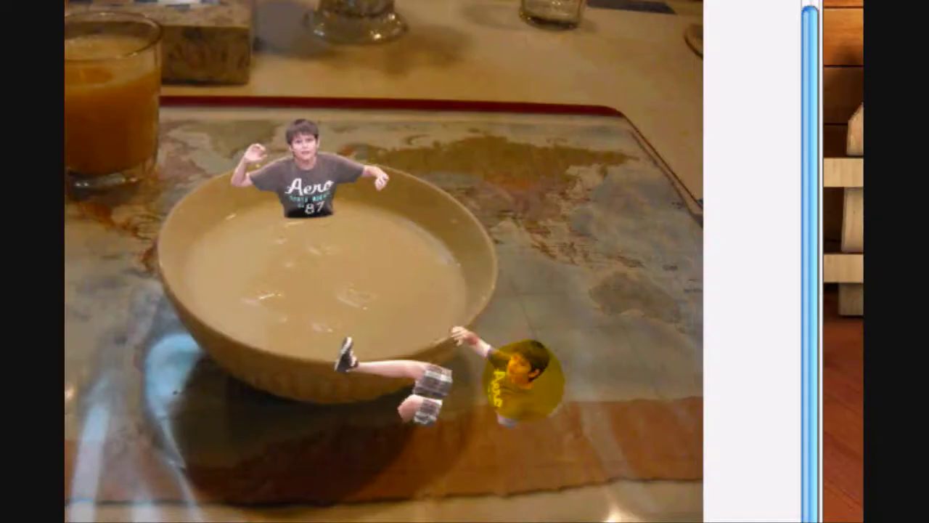
left_click_drag(525, 384, 427, 245)
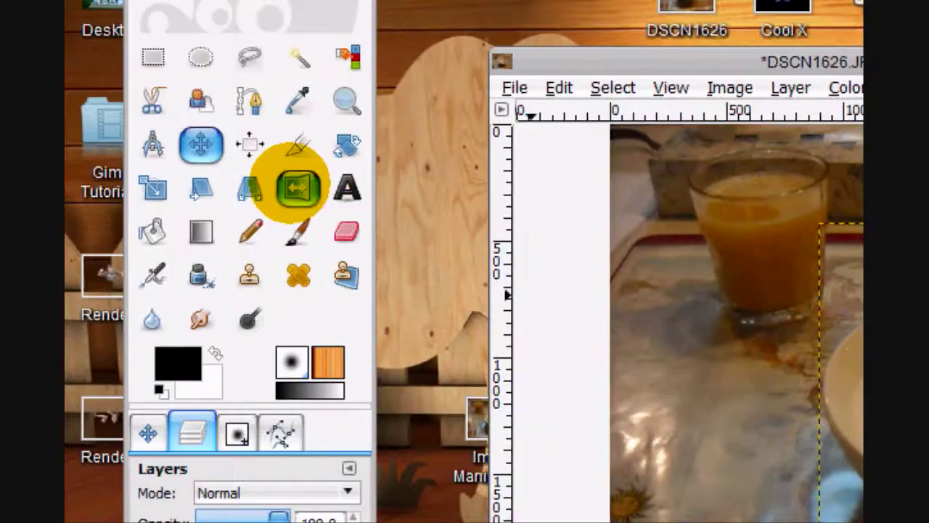
Step: Flip the reclining figure horizontally and move it so the torso rests at the bowl's left rim
left_click(298, 187)
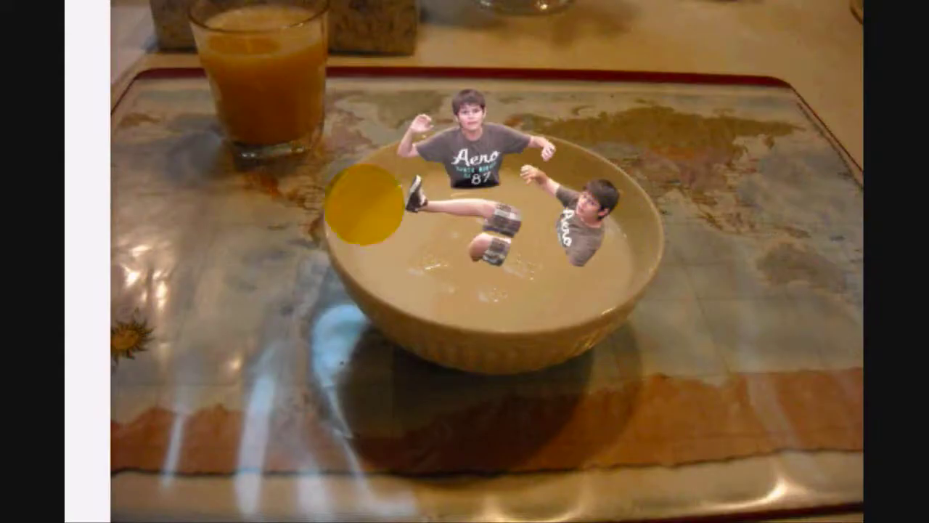
left_click(365, 204)
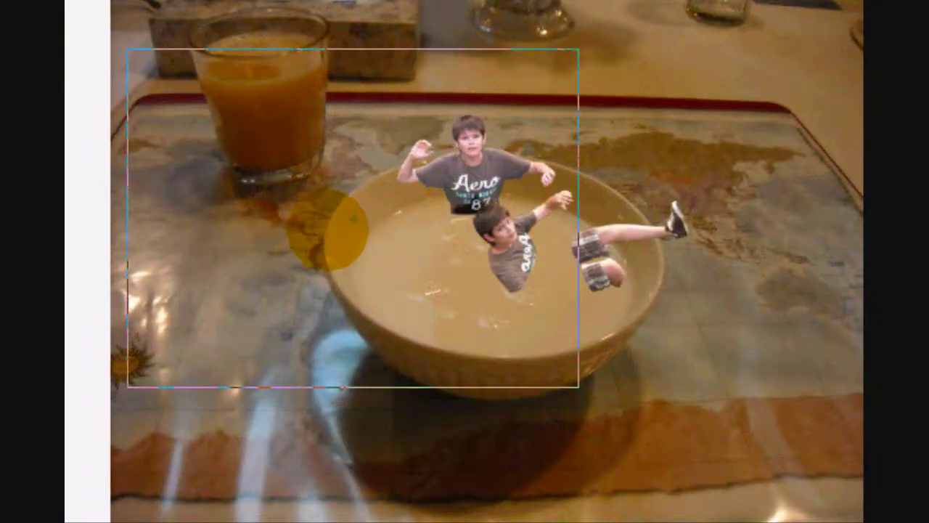
left_click_drag(327, 228, 389, 237)
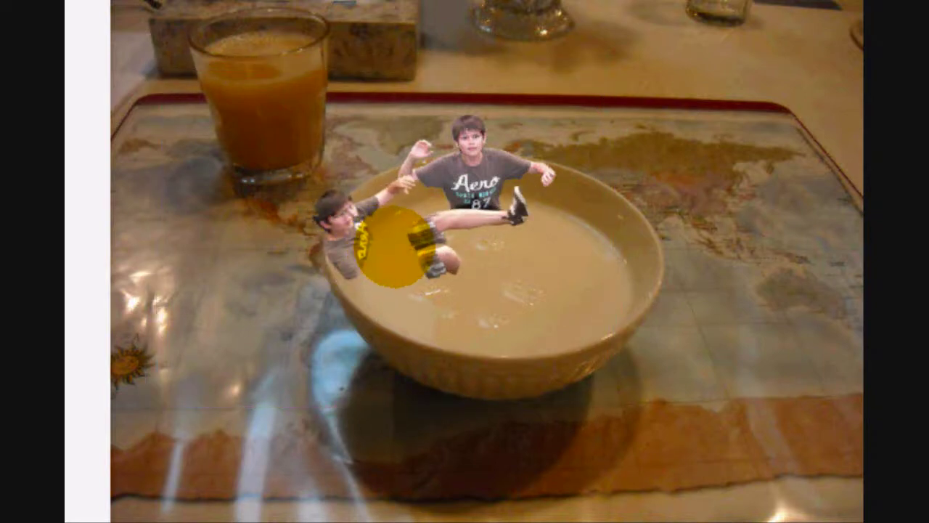
left_click_drag(445, 247, 444, 256)
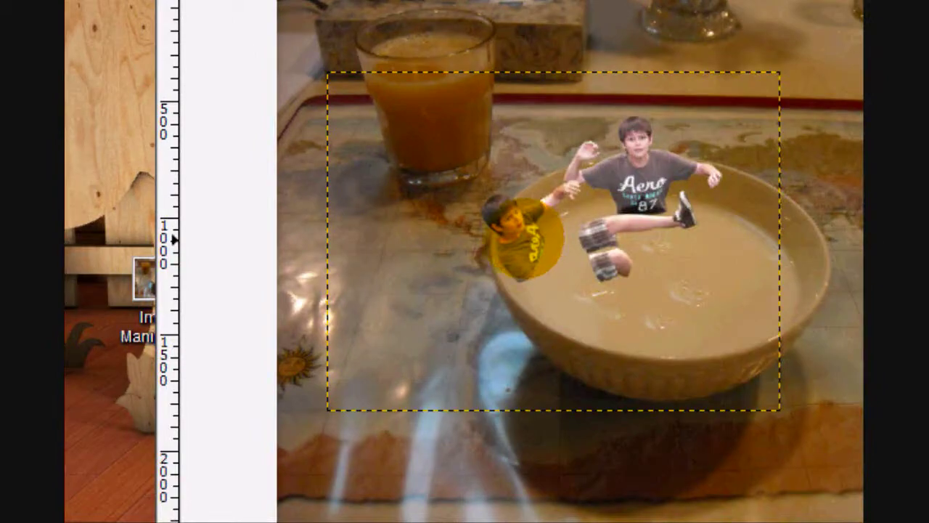
Step: Scale the reclining figure down slightly more and reposition it inside the bowl's left rim
left_click(852, 369)
left_click_drag(344, 211, 365, 241)
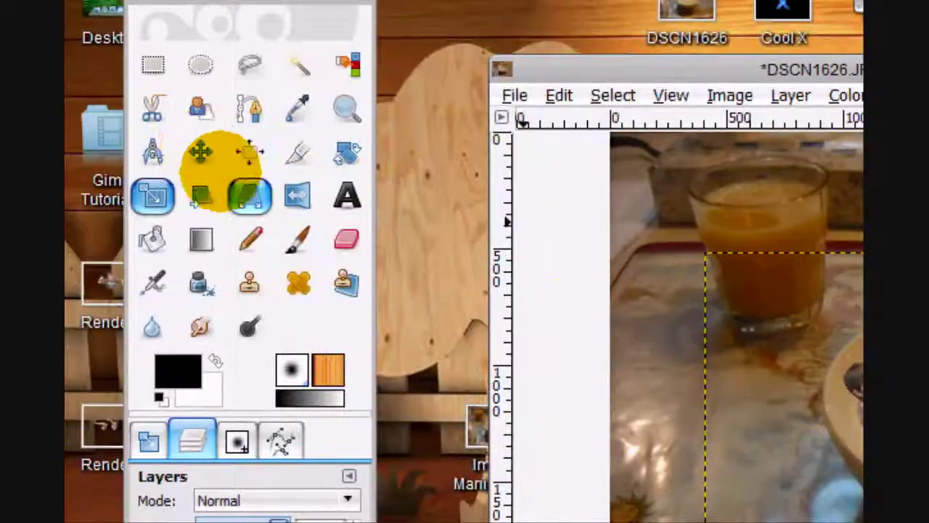
left_click(200, 151)
left_click(911, 410)
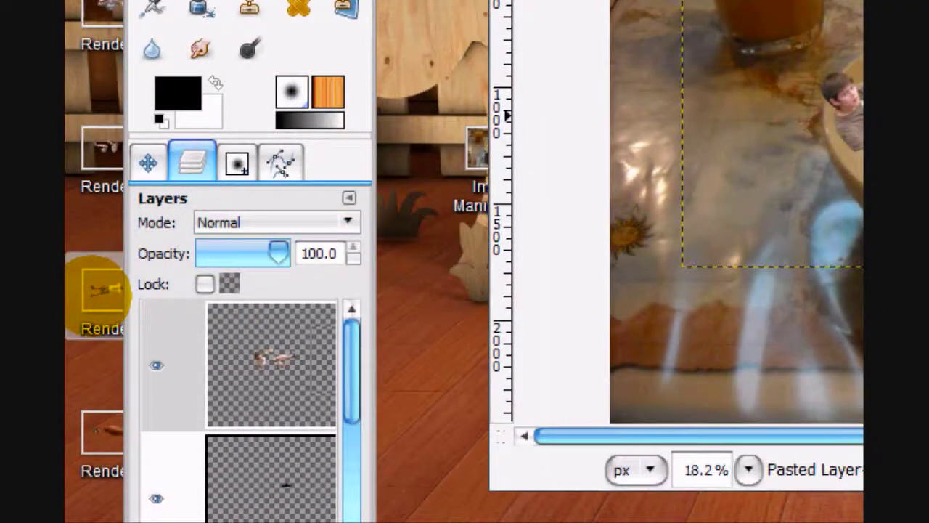
Step: Open the cut-out of the lying figure in a white T-shirt and copy it into the DSCN1626.JPG image
right_click(102, 293)
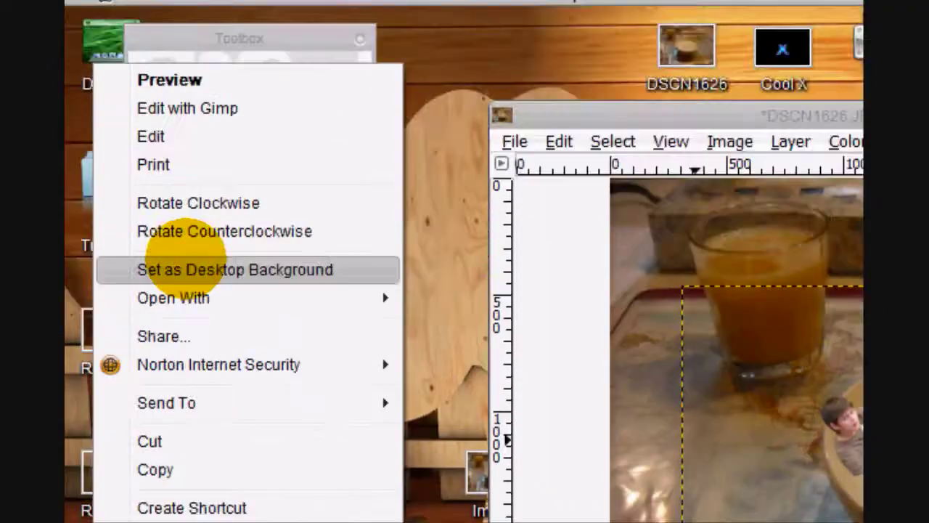
left_click(182, 127)
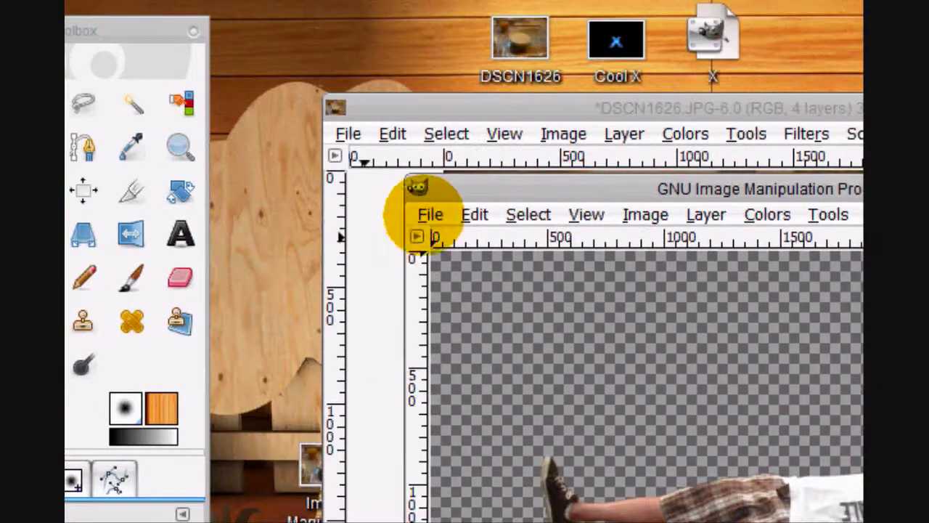
left_click(475, 213)
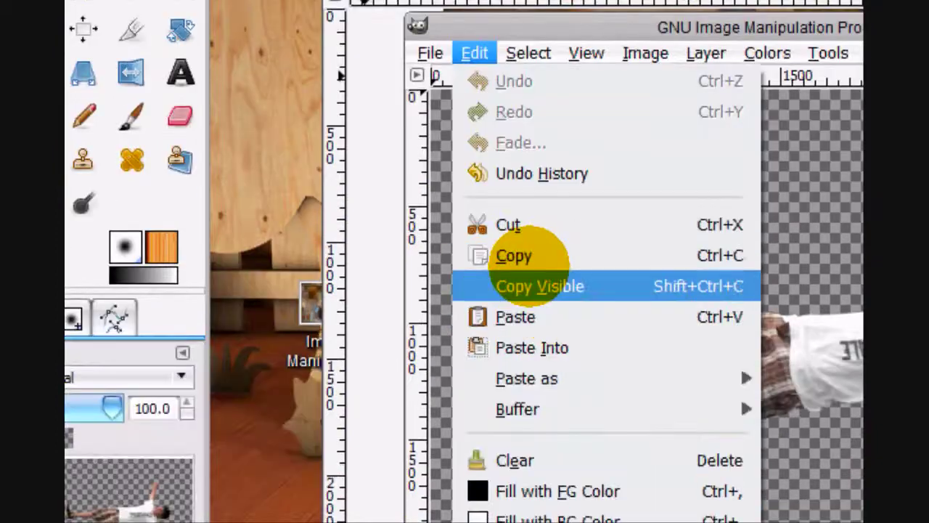
left_click(519, 254)
left_click(500, 139)
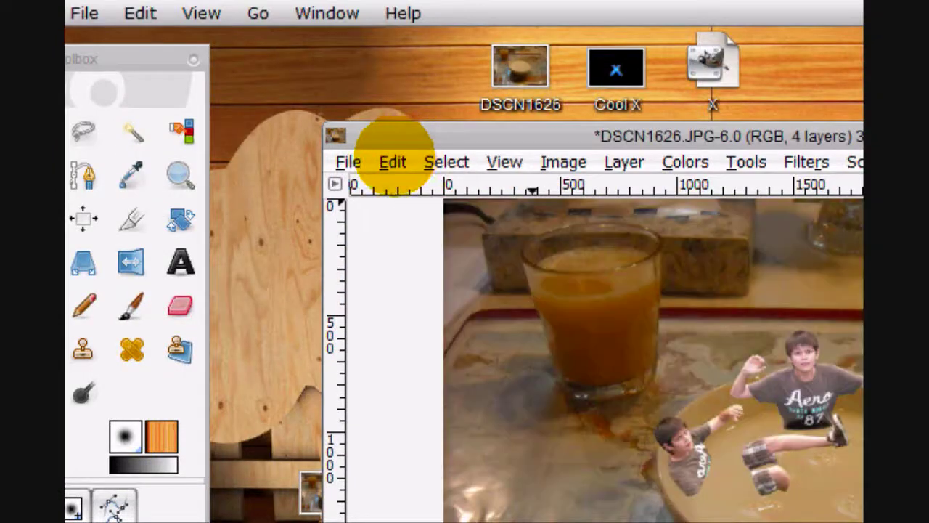
left_click(392, 161)
left_click(442, 423)
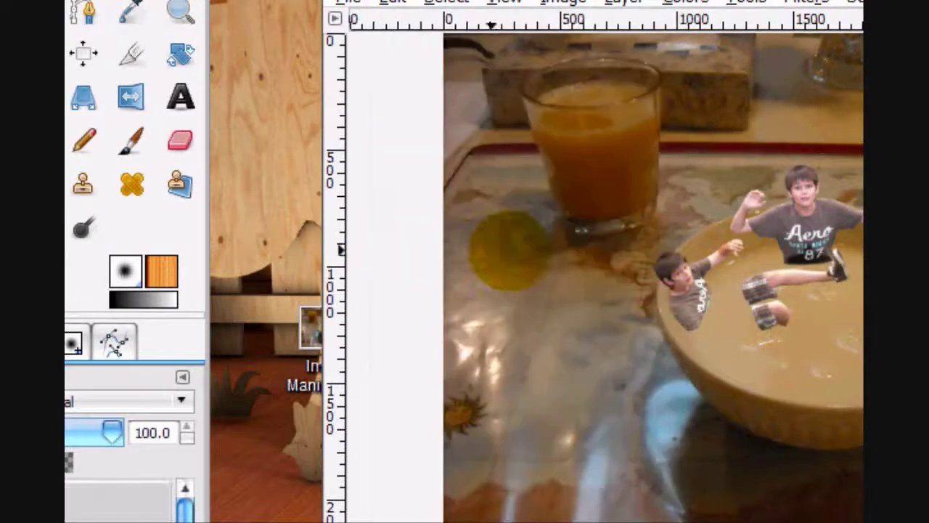
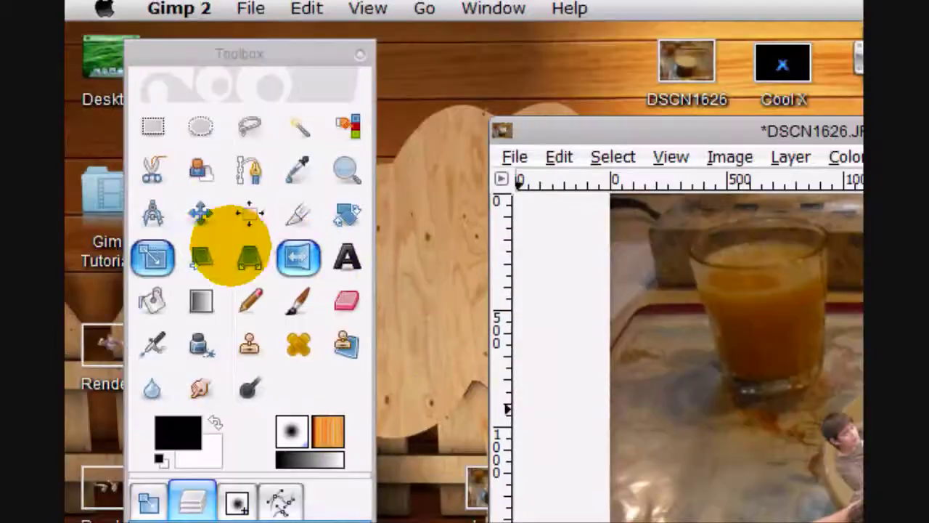
Step: Move the white-shirted figure over the near side of the bowl, with the head toward the right rim
left_click(201, 211)
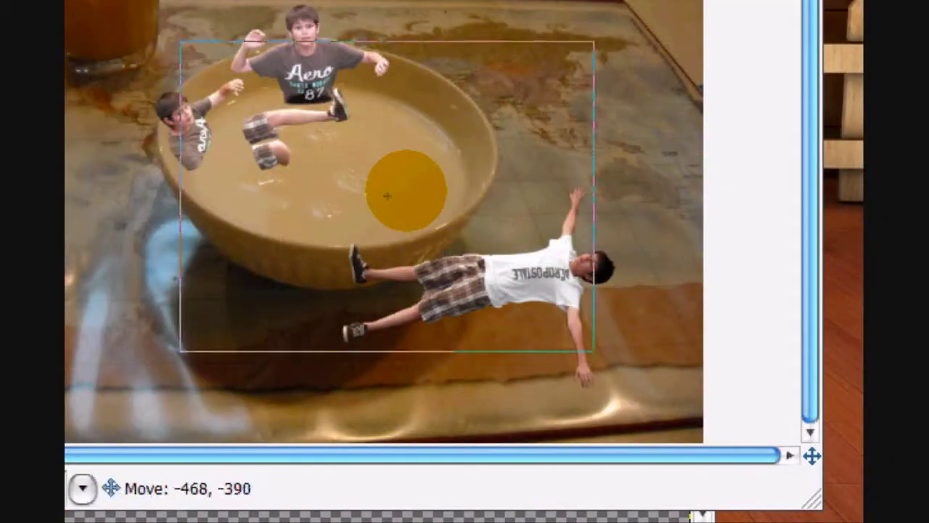
left_click_drag(386, 195, 363, 172)
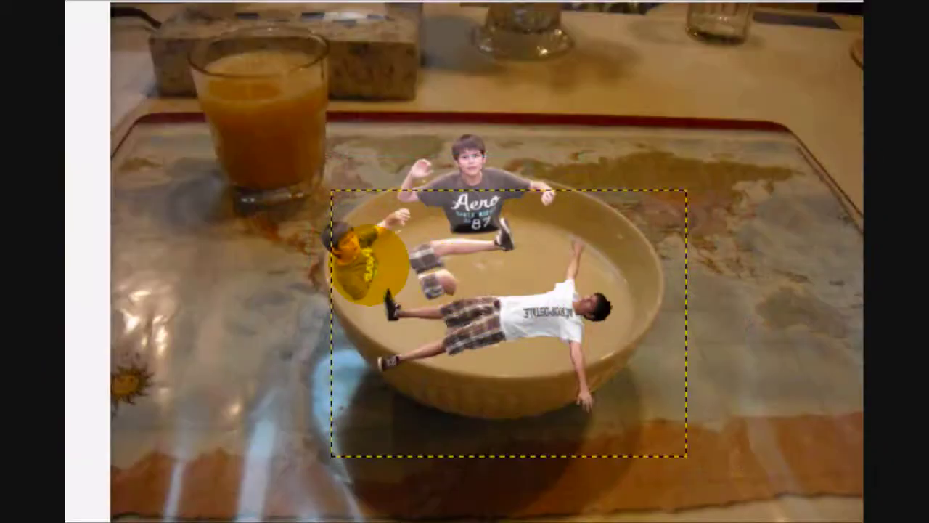
left_click(509, 315)
mouse_move(510, 315)
left_mouse_down()
mouse_move(509, 307)
mouse_move(510, 325)
left_mouse_up()
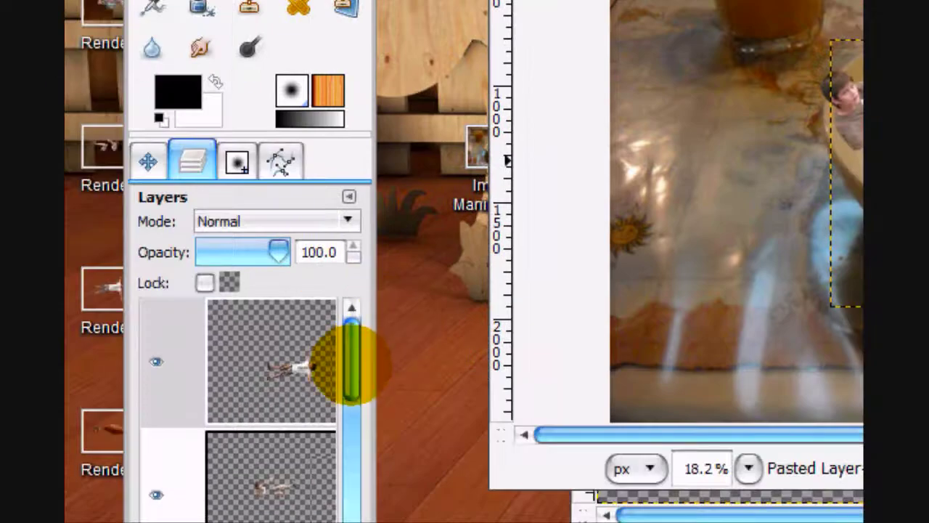
Step: Shift the reclining figure's layer slightly further left at the bowl's left rim
left_click_drag(351, 365, 351, 385)
left_click(271, 429)
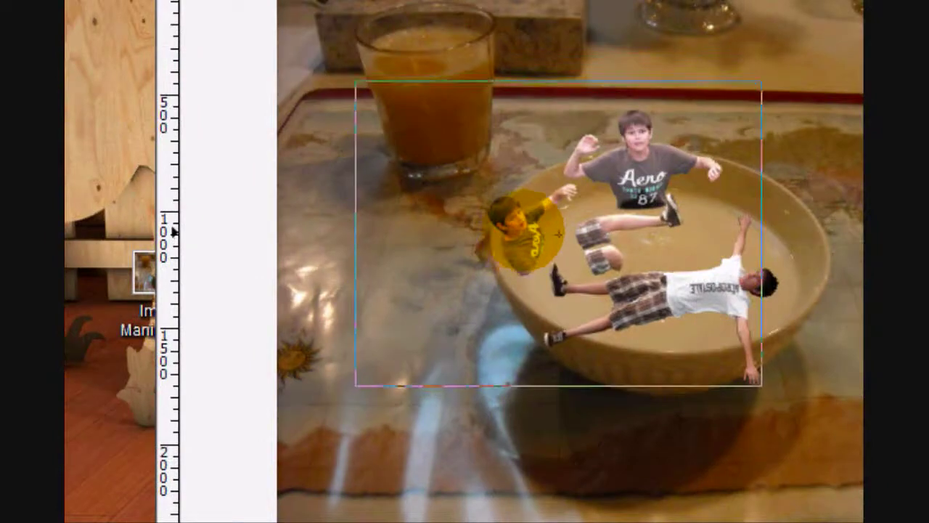
left_click_drag(526, 232, 518, 232)
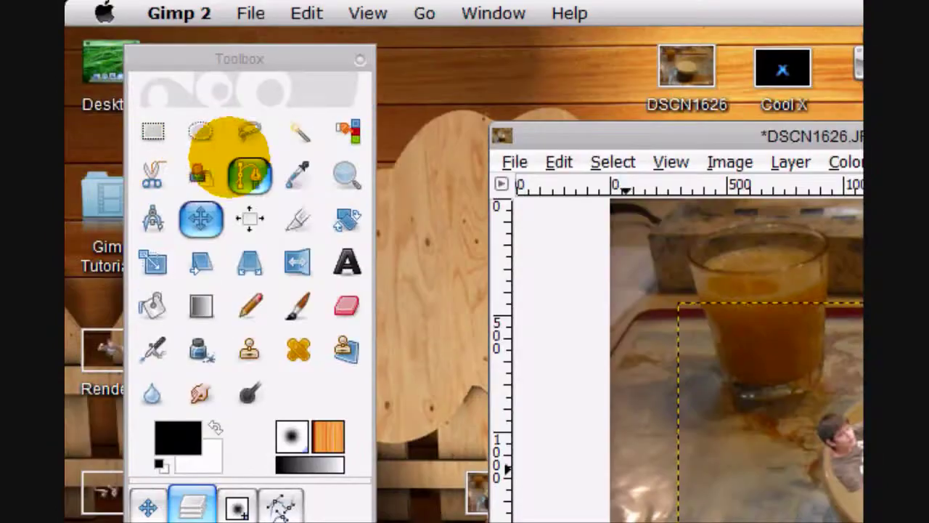
Step: Outline the white-shirted figure's foot overhanging the bowl's near rim with Free Select, delete it from that figure's layer and clear the selection
left_click(249, 130)
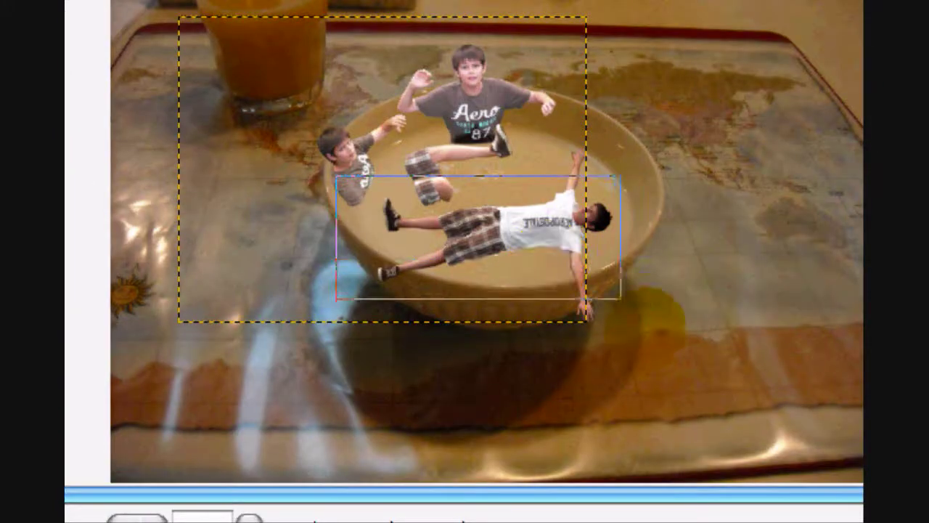
left_click_drag(645, 324, 646, 334)
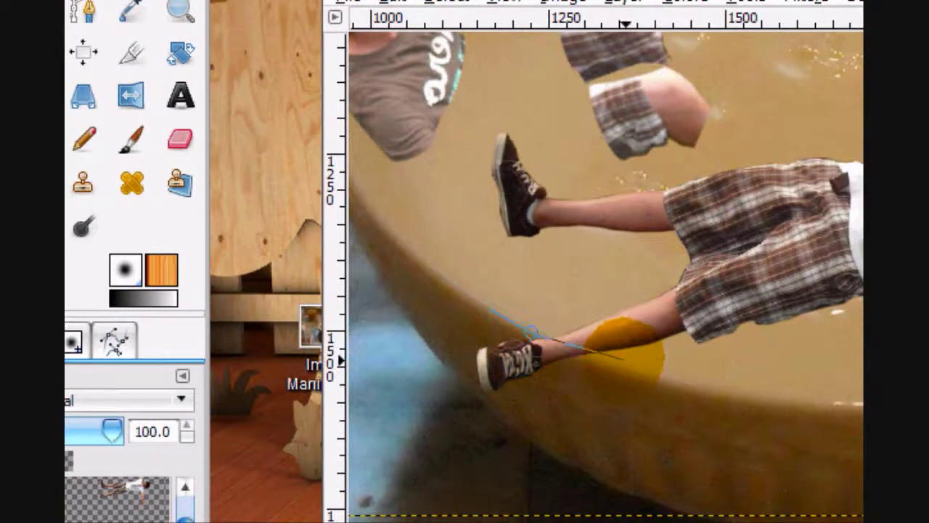
left_click(618, 370)
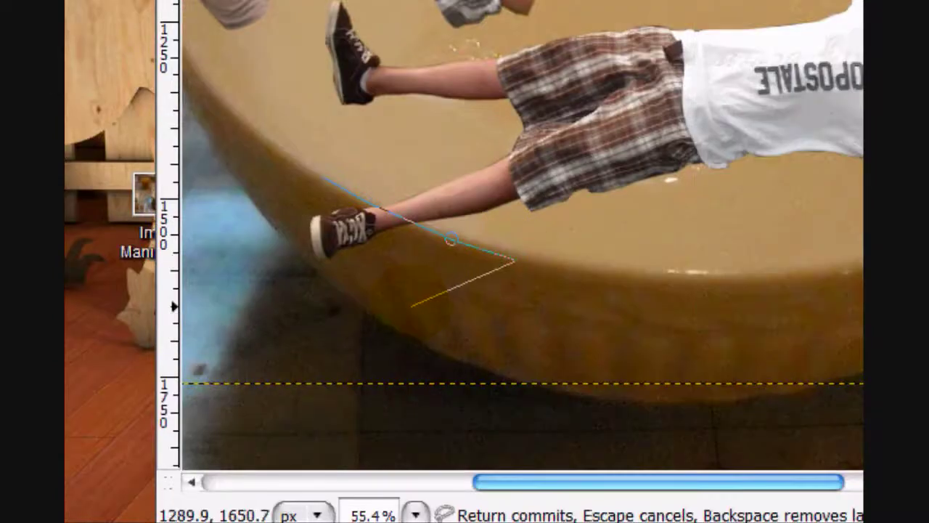
left_click(411, 307)
left_click(317, 295)
left_click(251, 238)
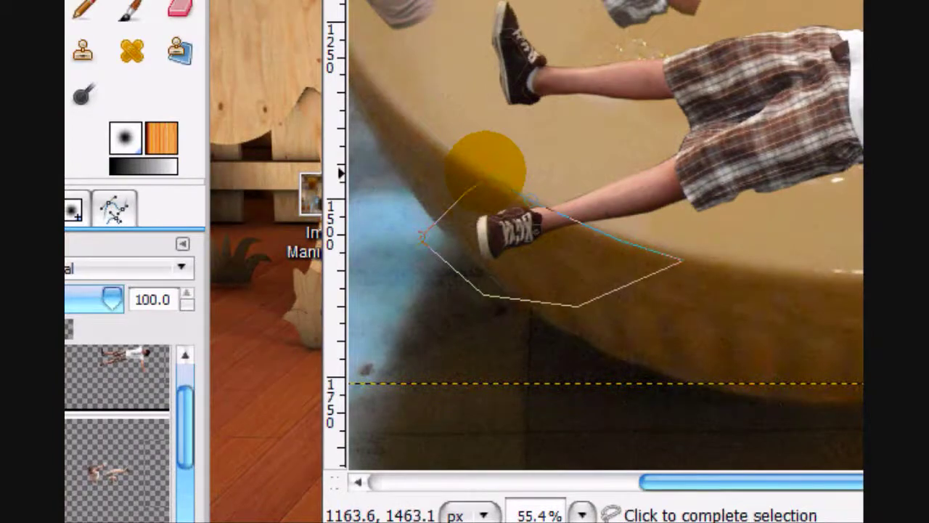
left_click(434, 247)
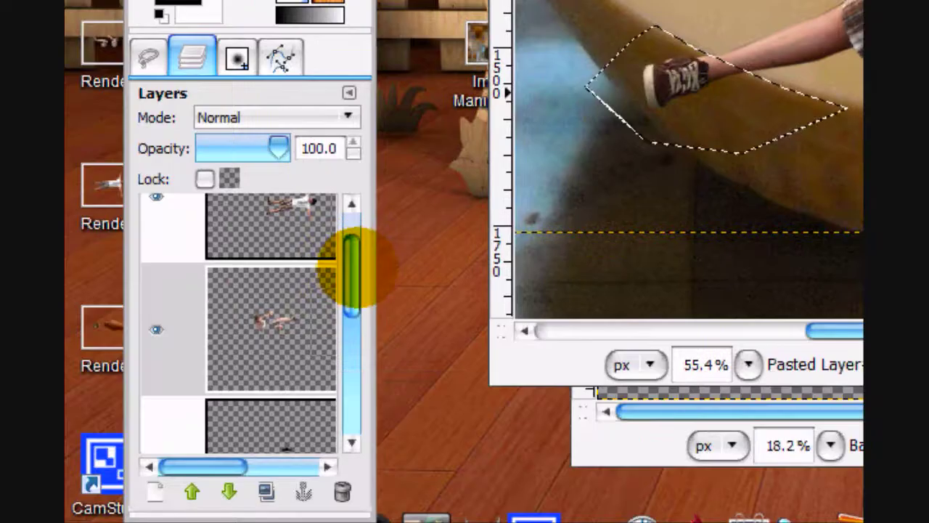
left_click_drag(186, 416, 179, 400)
left_click(118, 408)
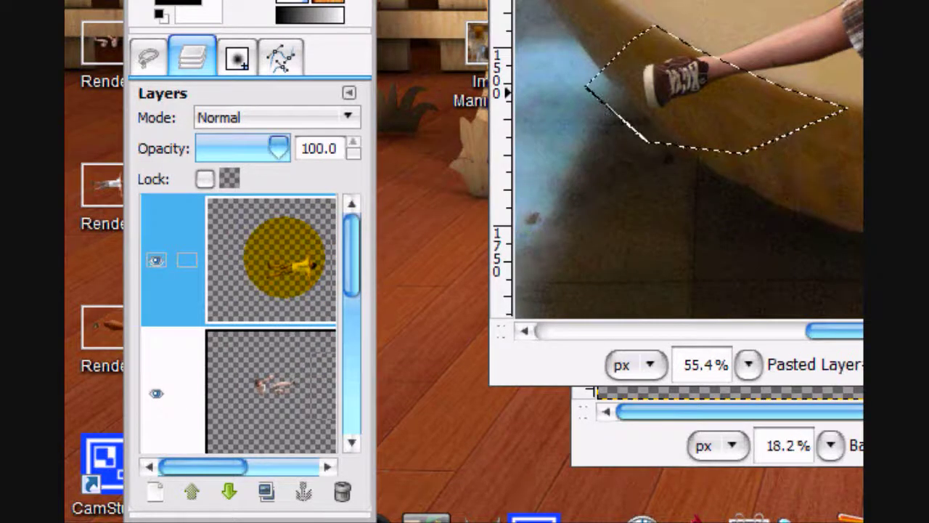
key("Delete")
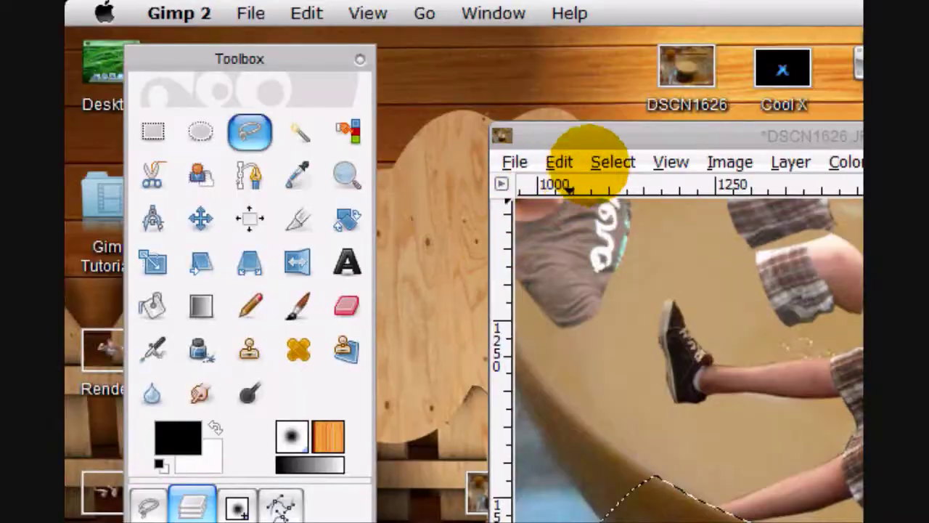
left_click(608, 161)
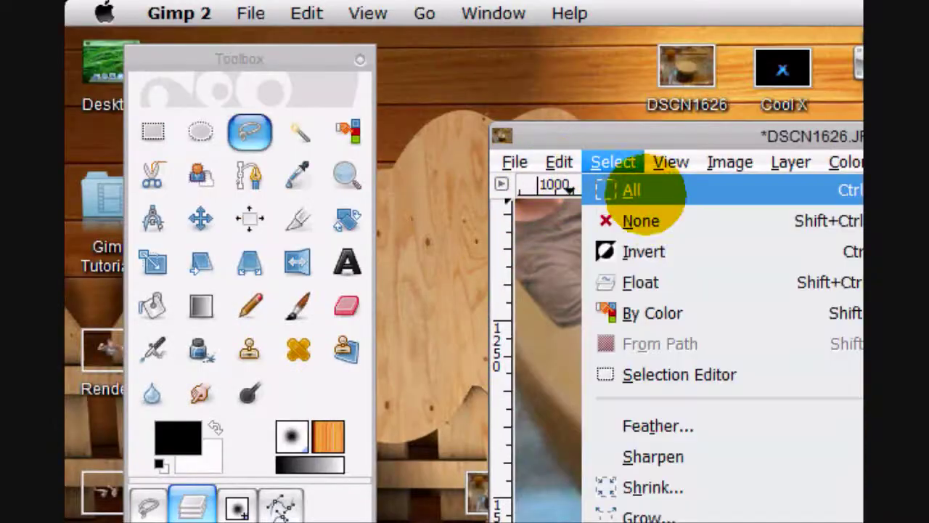
left_click(642, 221)
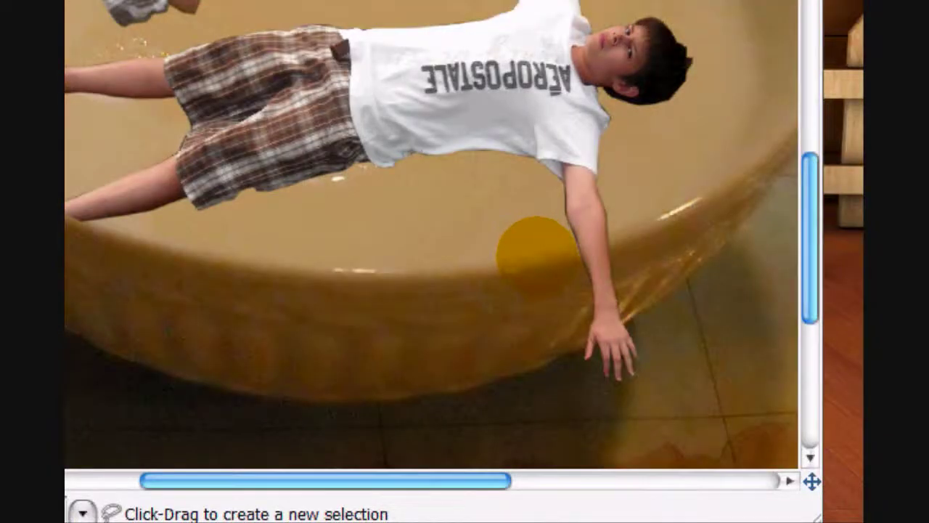
Step: Cut away the white-shirted figure's hand and forearm where they overhang the bowl's near rim, and clear the selection
left_click(537, 257)
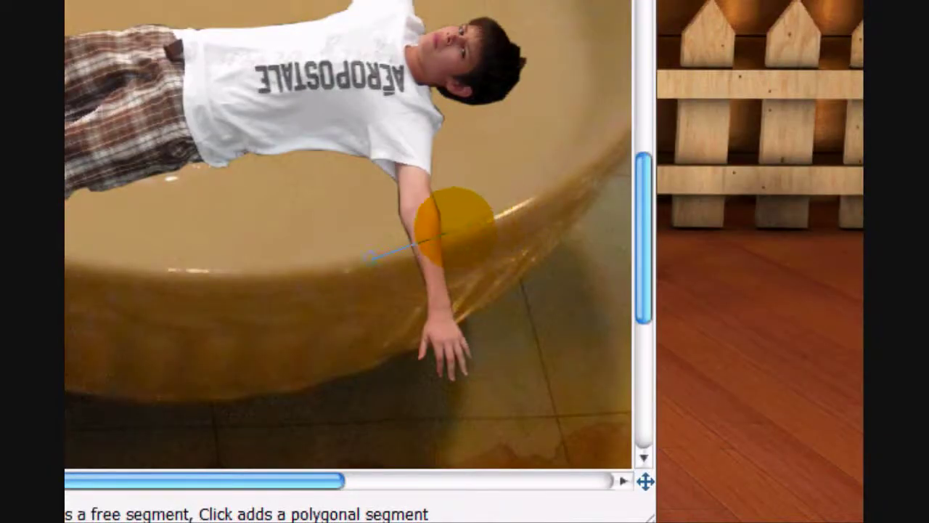
left_click(455, 229)
left_click(492, 302)
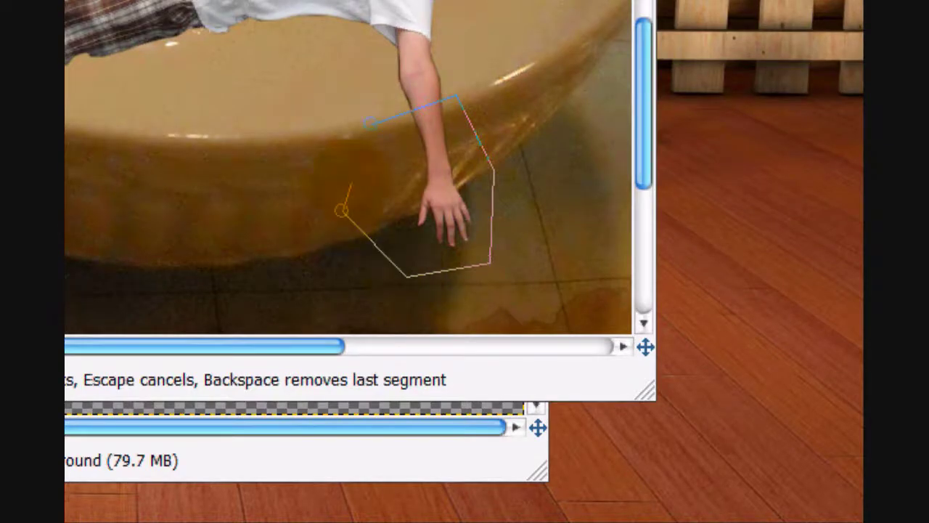
left_click(370, 123)
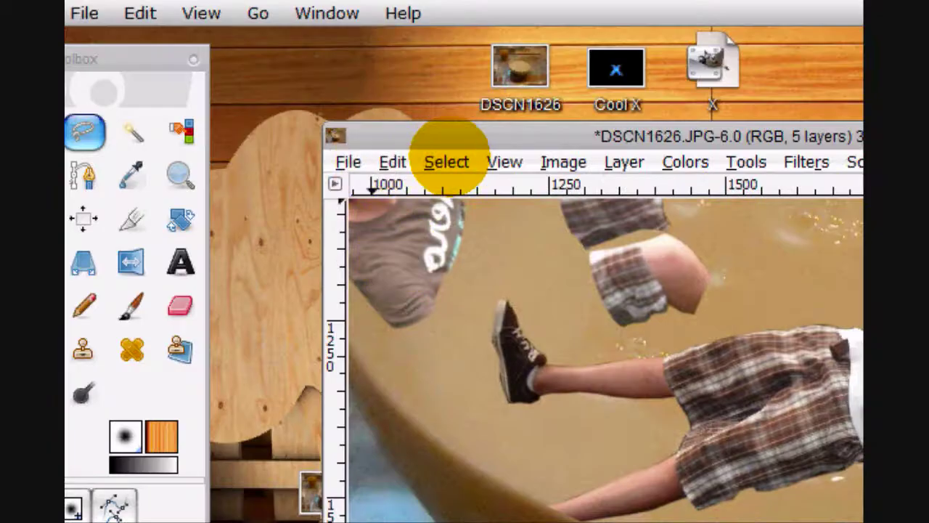
left_click(446, 162)
left_click(450, 213)
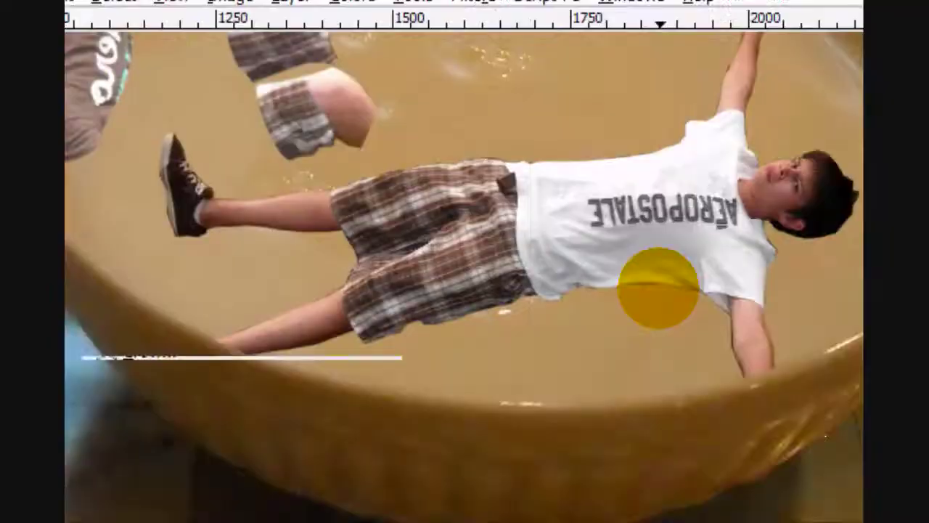
left_click(221, 341)
left_click(748, 362)
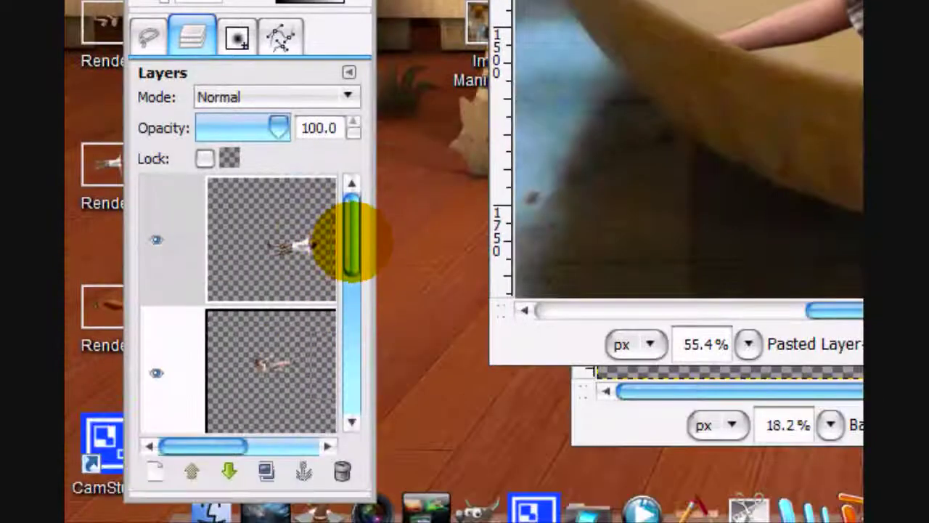
Step: Raise the existing dark shading layer to the top of the stack and add a transparent layer directly above the white-shirted figure
left_click_drag(351, 236, 353, 208)
left_click(292, 380)
left_click(192, 468)
left_click(294, 286)
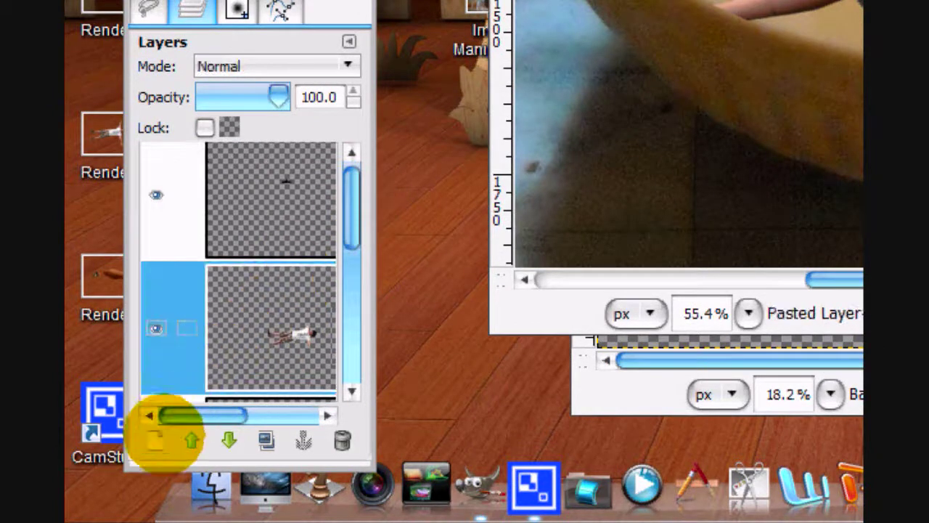
left_click(154, 440)
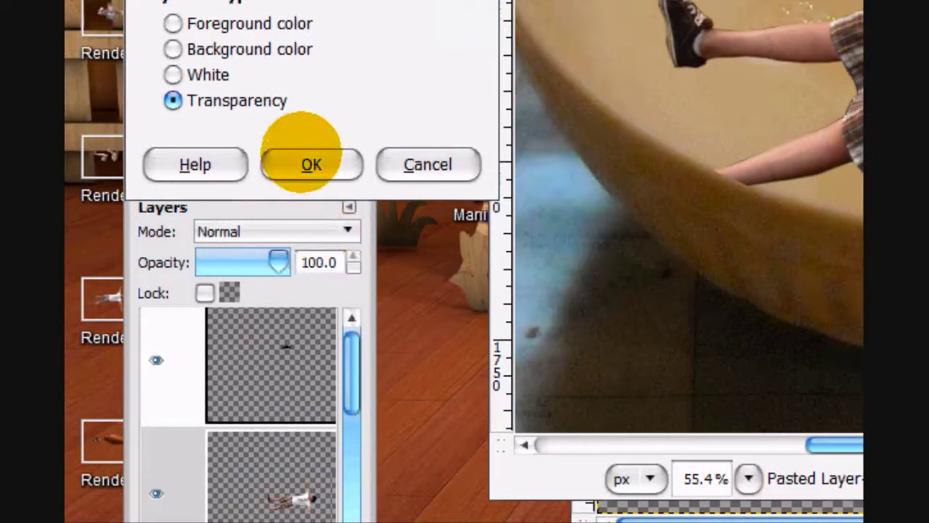
left_click(312, 164)
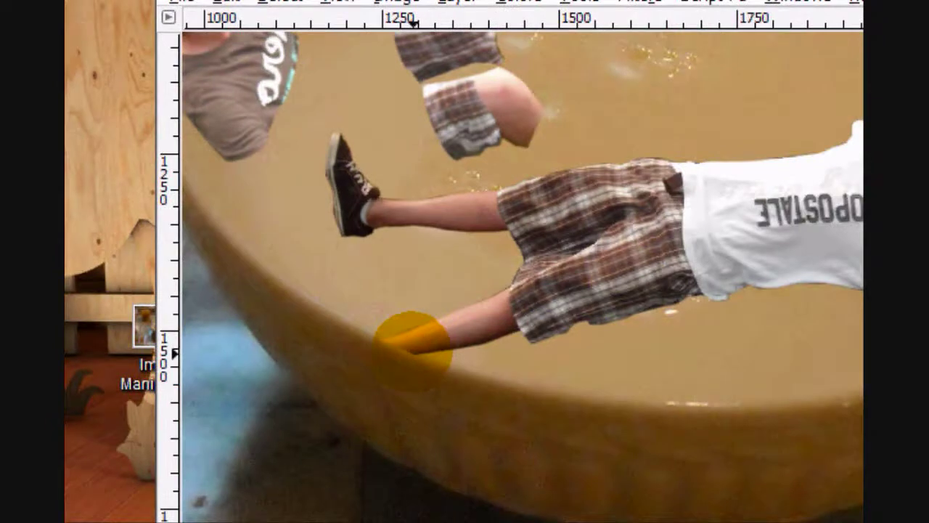
Step: Outline a shadow area with Free Select along the white-shirted figure's near side, from the lower leg across shorts and shirt to the sleeve
left_click_drag(445, 330, 541, 323)
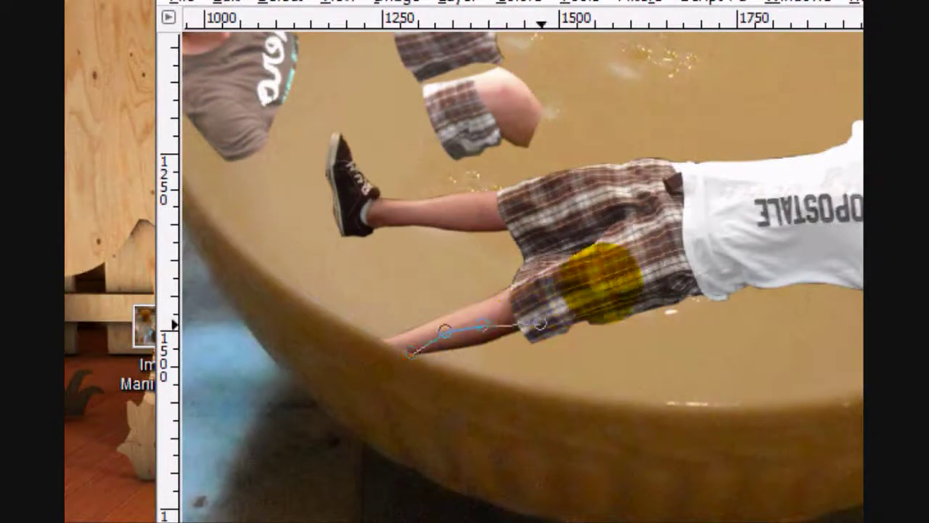
left_click_drag(604, 285, 664, 286)
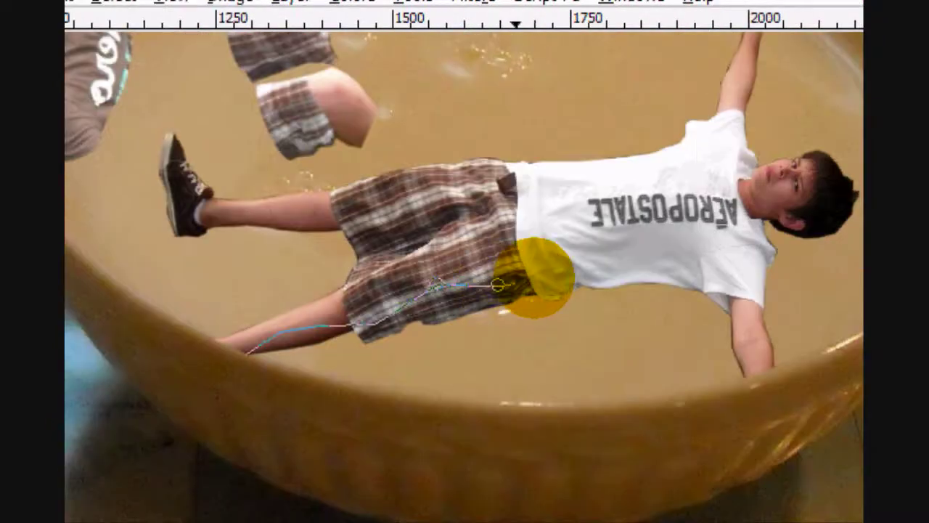
left_click(532, 279)
left_click(587, 263)
left_click(632, 257)
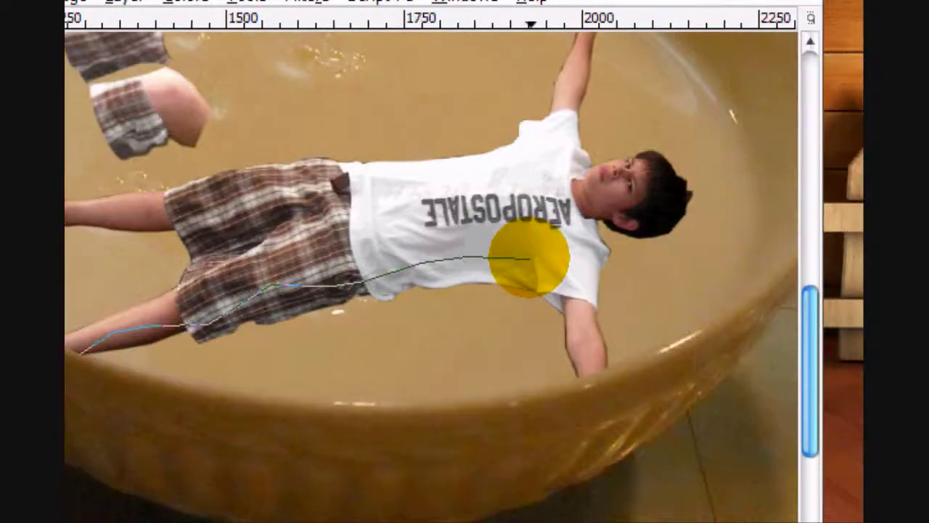
left_click(696, 258)
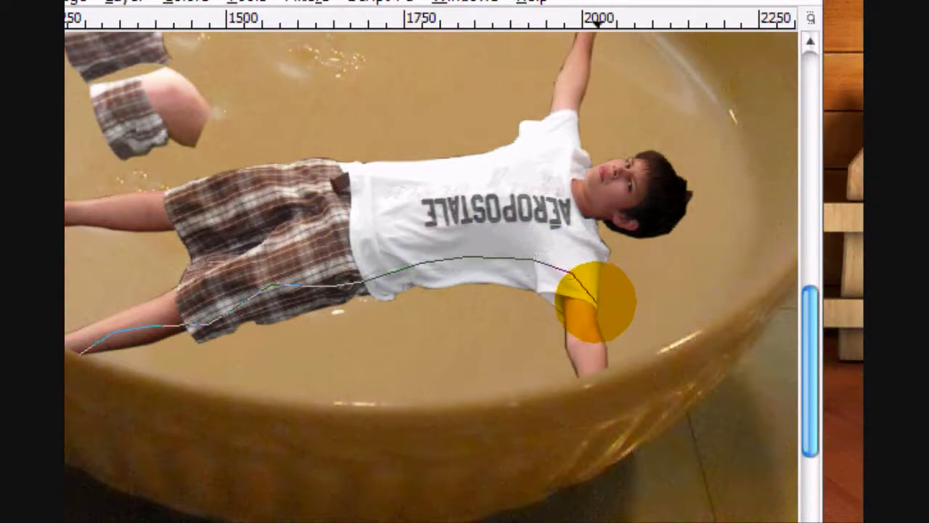
left_click(596, 301)
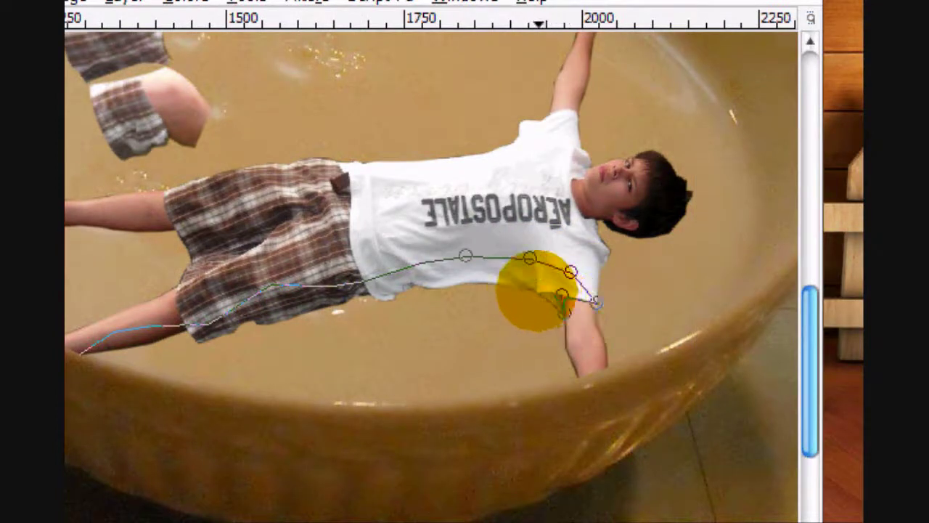
left_click(538, 291)
left_click(509, 283)
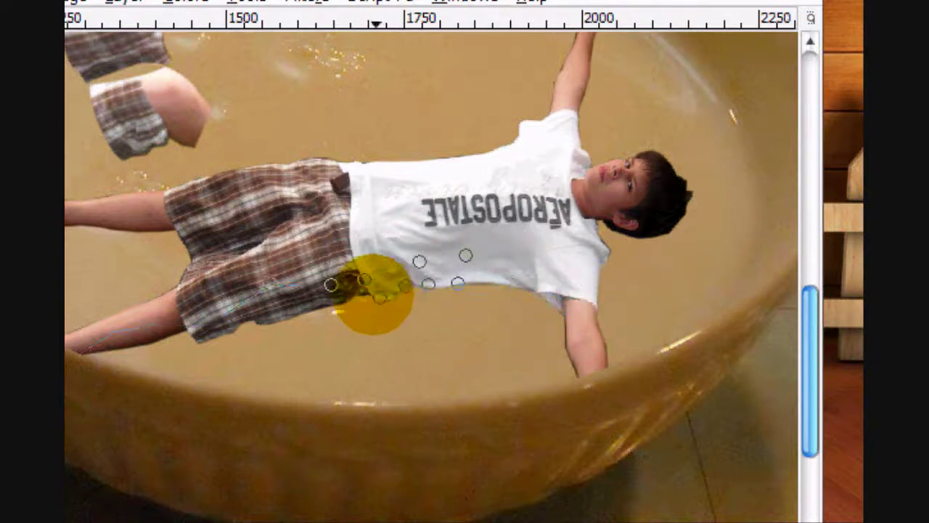
left_click_drag(339, 302, 262, 325)
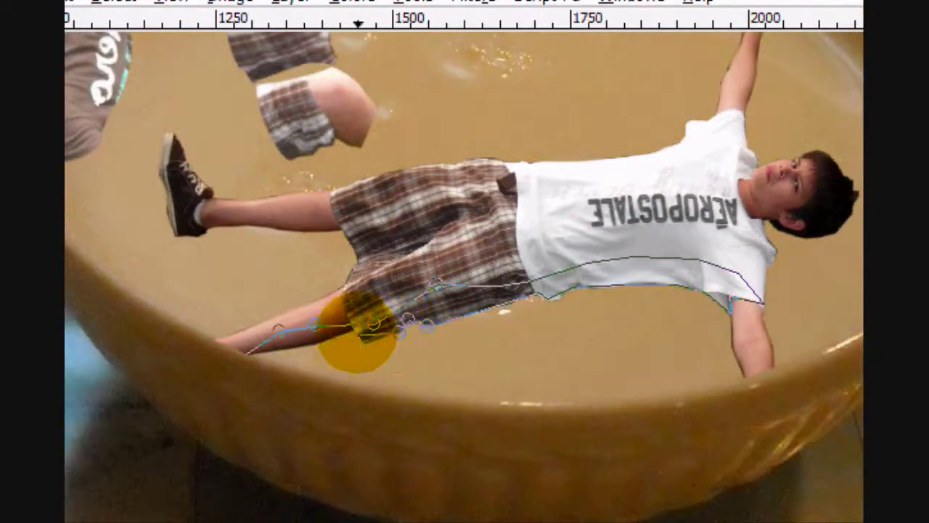
left_click_drag(353, 330, 271, 340)
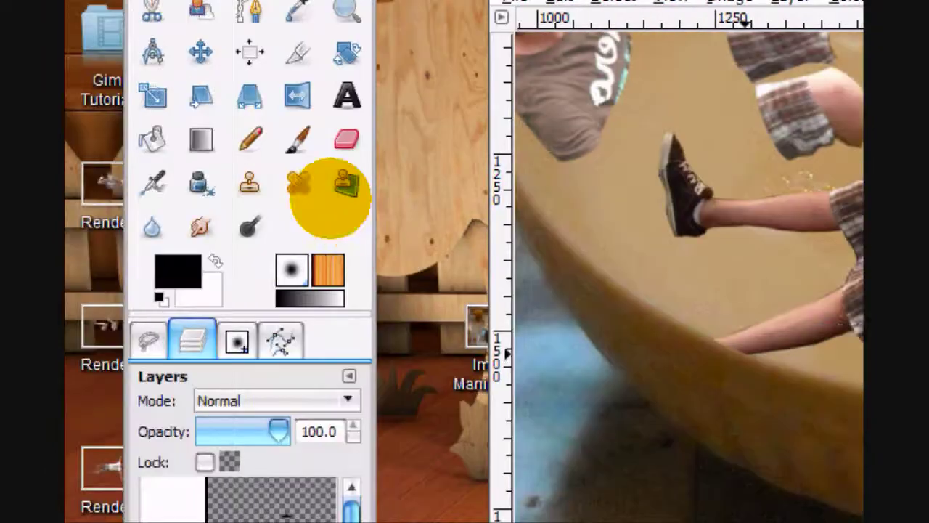
Step: Add a shadow area along the lower right side of the reclining figure's torso to the current selection
left_click(162, 334)
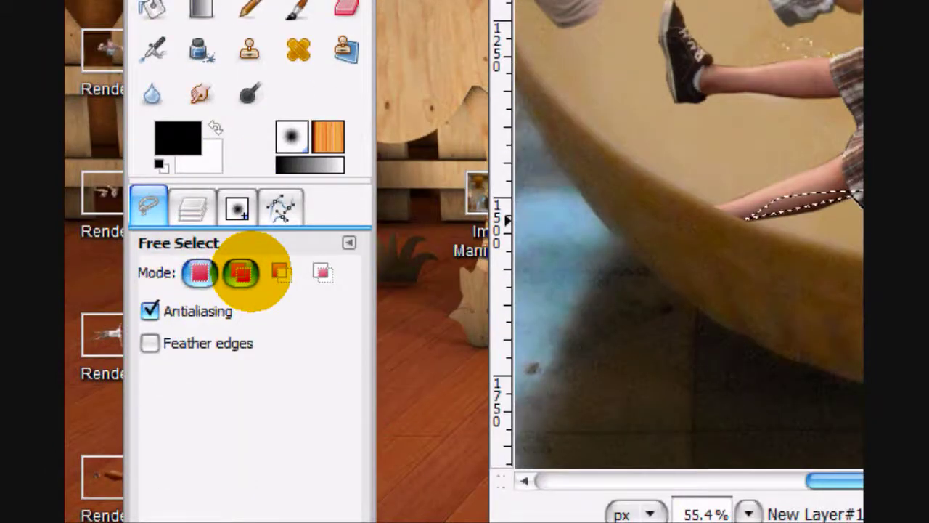
left_click(242, 272)
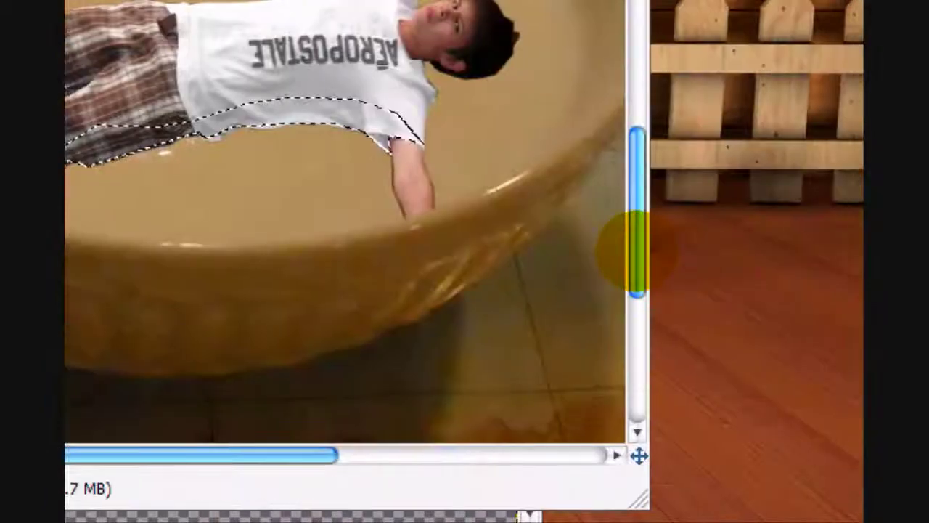
left_click_drag(637, 250, 632, 197)
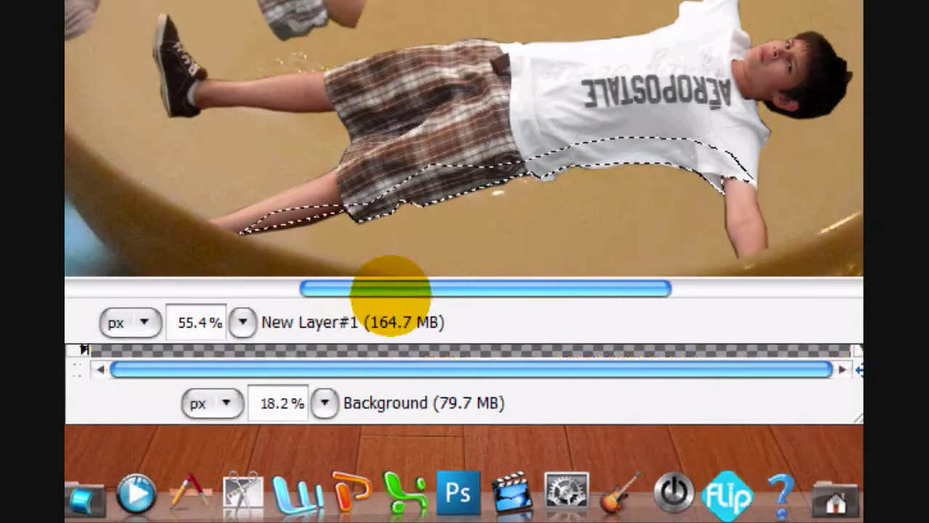
left_click_drag(391, 290, 353, 291)
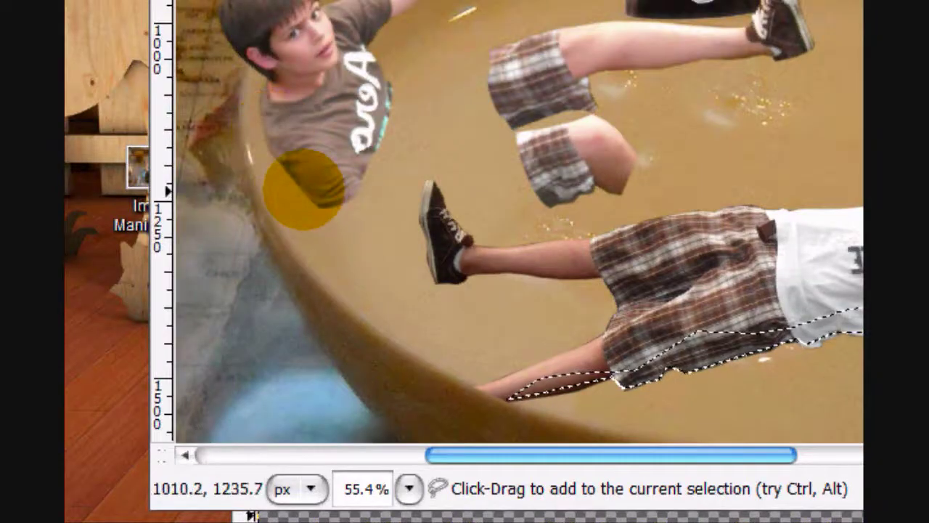
mouse_move(304, 188)
left_mouse_down()
mouse_move(332, 166)
mouse_move(358, 88)
left_mouse_up()
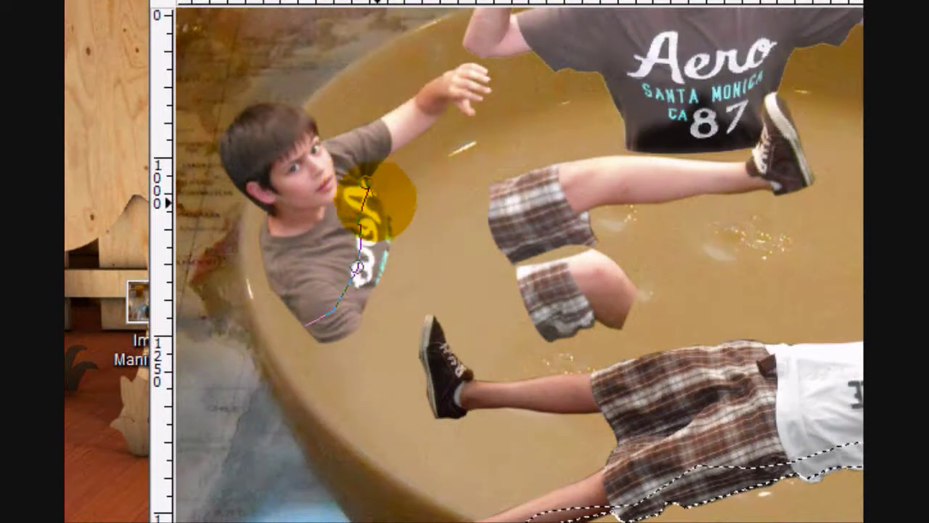
left_click(384, 206)
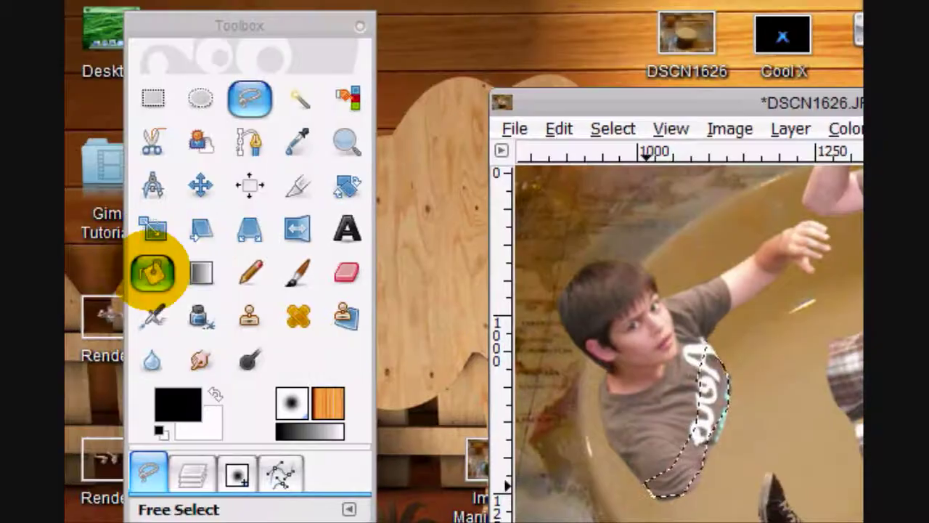
Step: Fill the selected shadow areas on both figures with black using Bucket Fill, and clear the selection
left_click(152, 271)
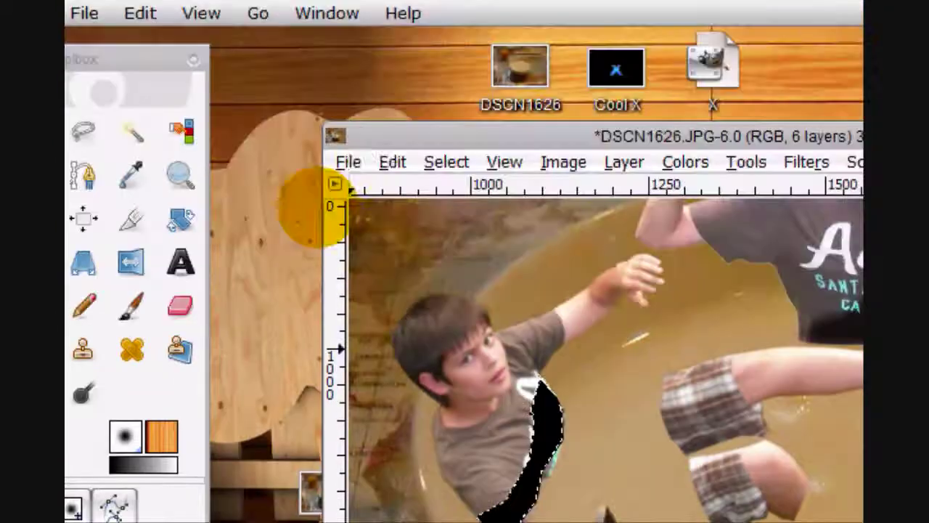
left_click(442, 162)
left_click(464, 218)
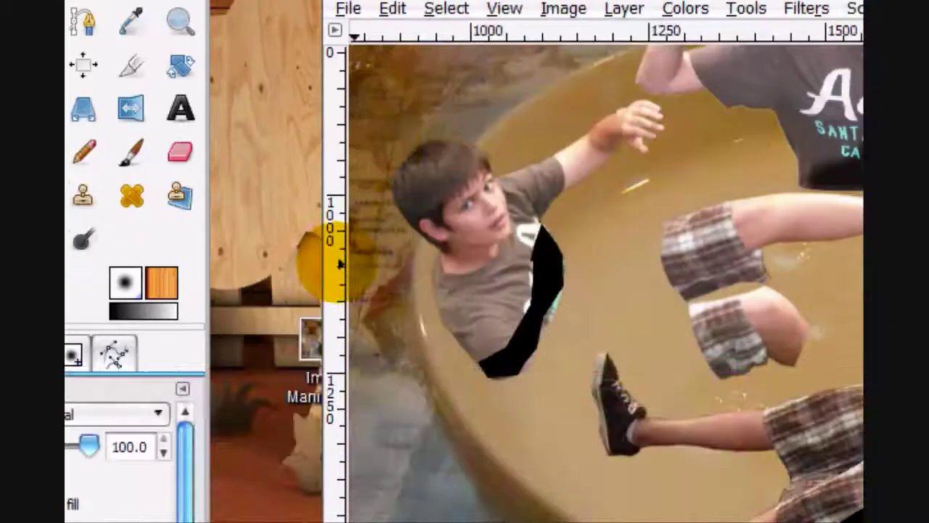
Step: Set the layer holding the two figures' black shadow areas to Overlay mode and apply a 19 px Gaussian blur to it
left_click(190, 353)
left_click(249, 366)
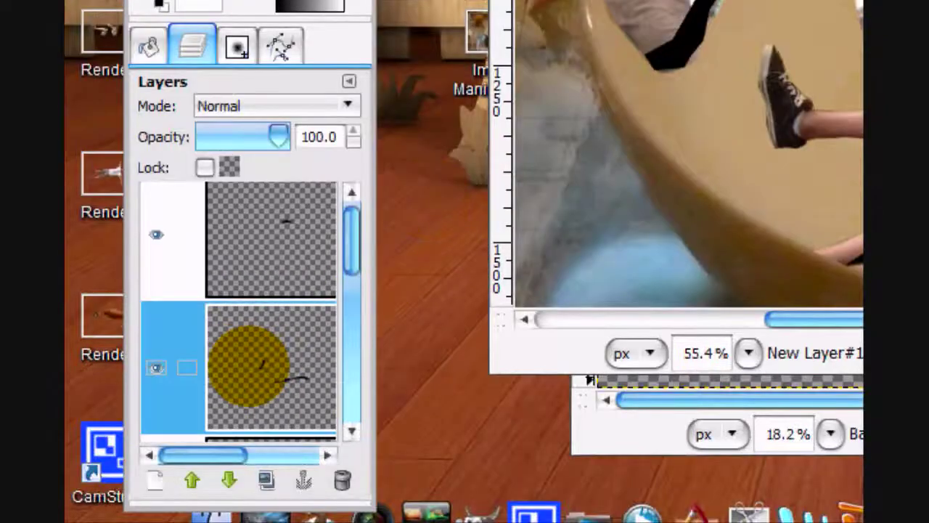
left_click(218, 106)
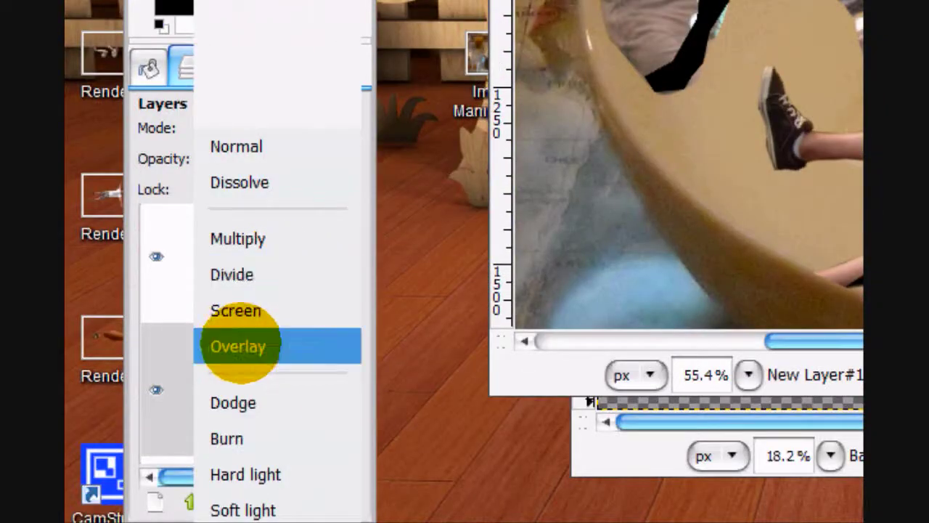
left_click(240, 346)
left_click(609, 160)
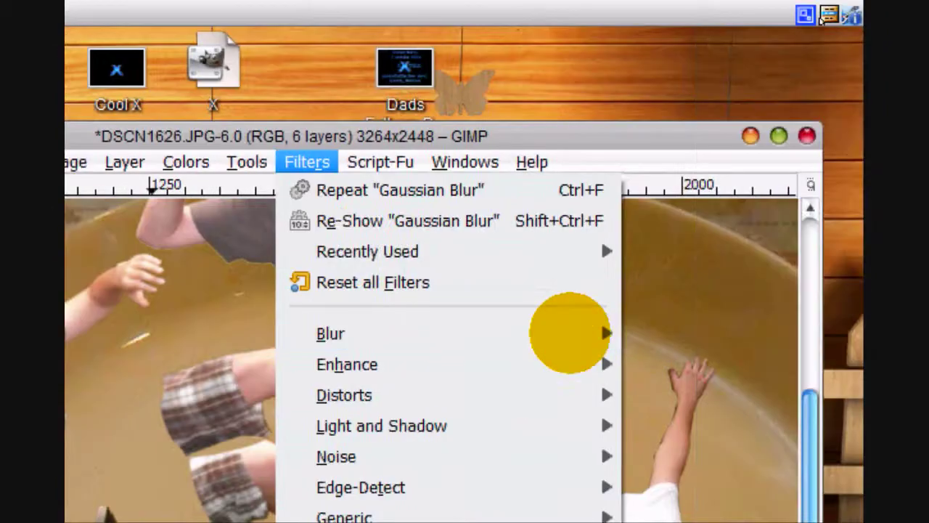
mouse_move(663, 334)
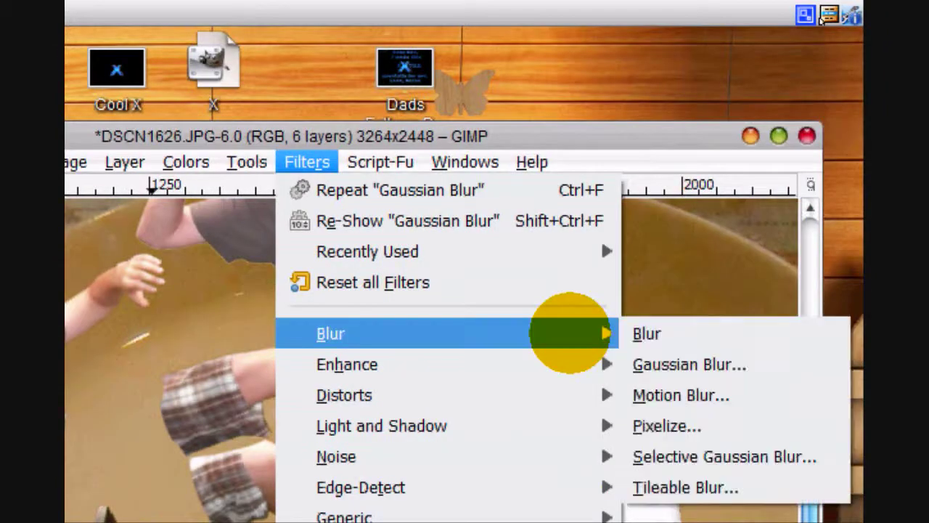
left_click(679, 365)
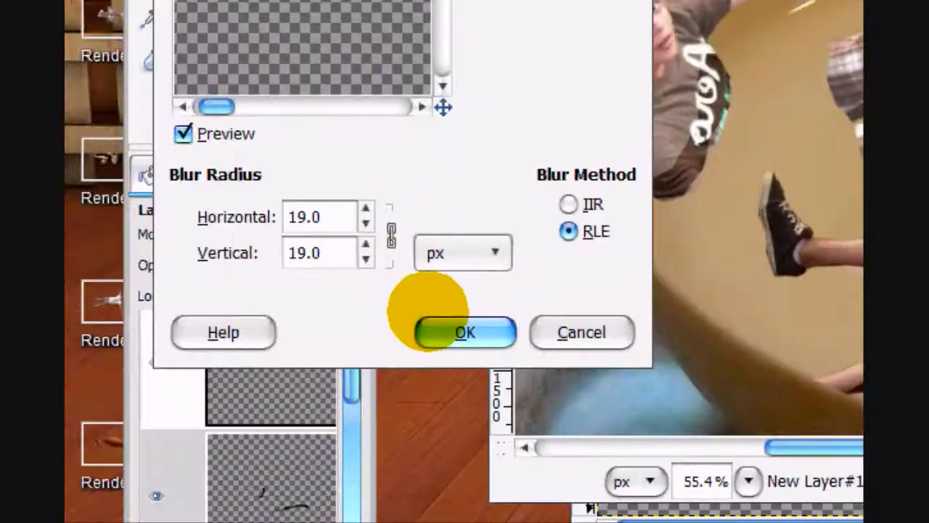
left_click(436, 326)
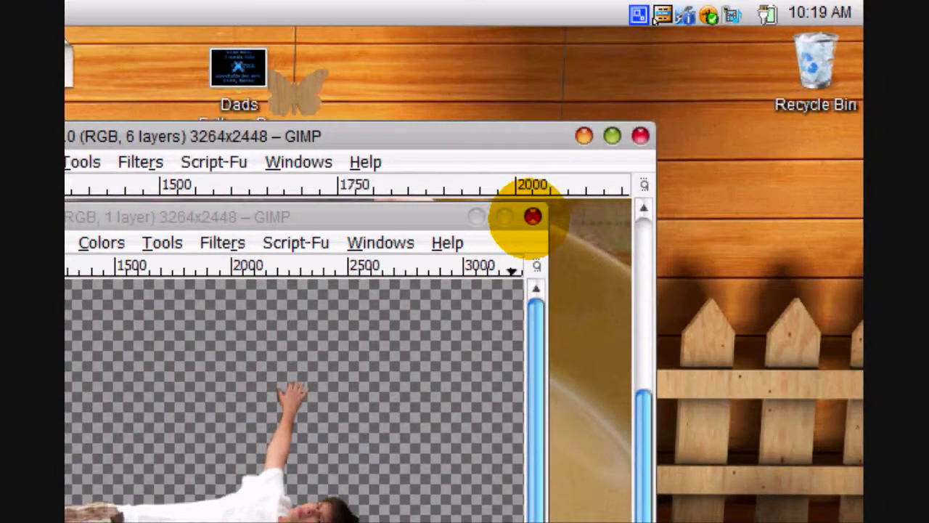
Step: Close the white-shirted figure's source image and load the upright figure's outline as a selection from its layer's alpha
left_click(533, 216)
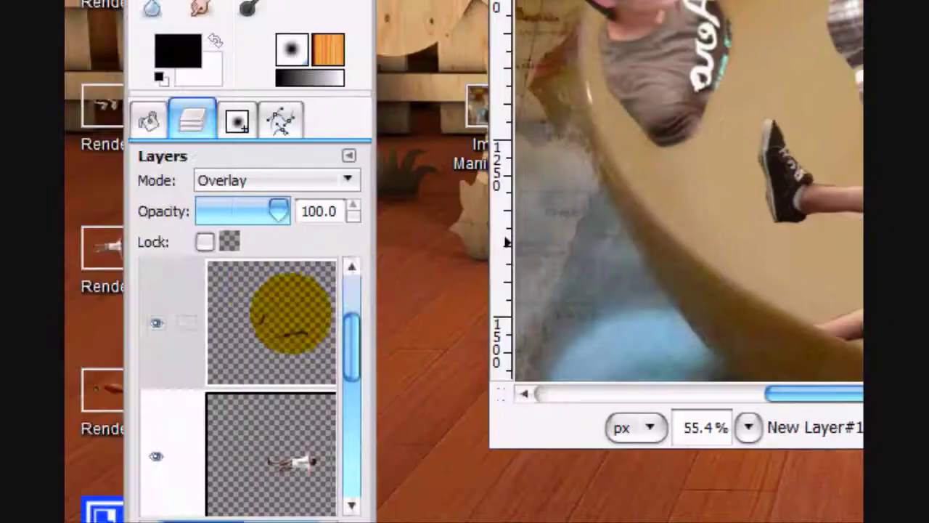
left_click_drag(344, 349, 348, 274)
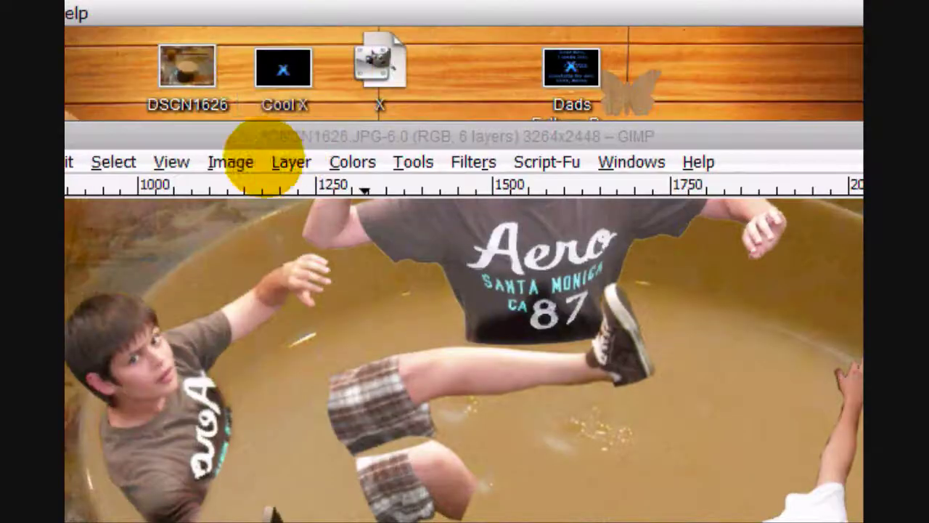
left_click(171, 162)
mouse_move(353, 251)
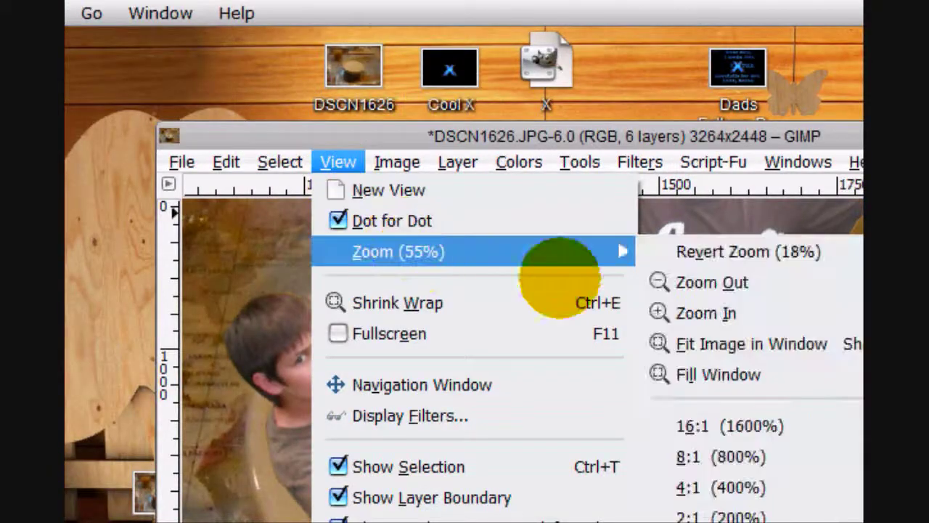
left_click(570, 342)
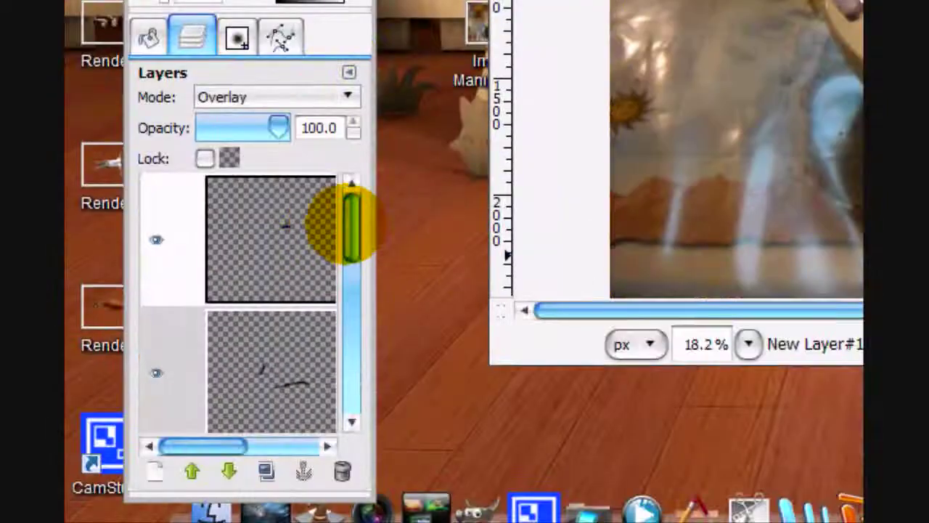
left_click_drag(351, 225, 347, 325)
right_click(274, 363)
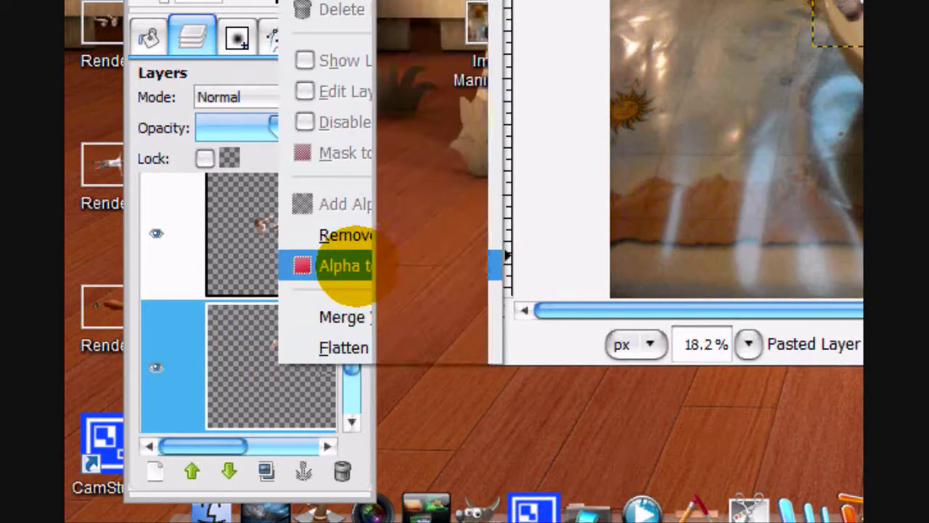
left_click(338, 264)
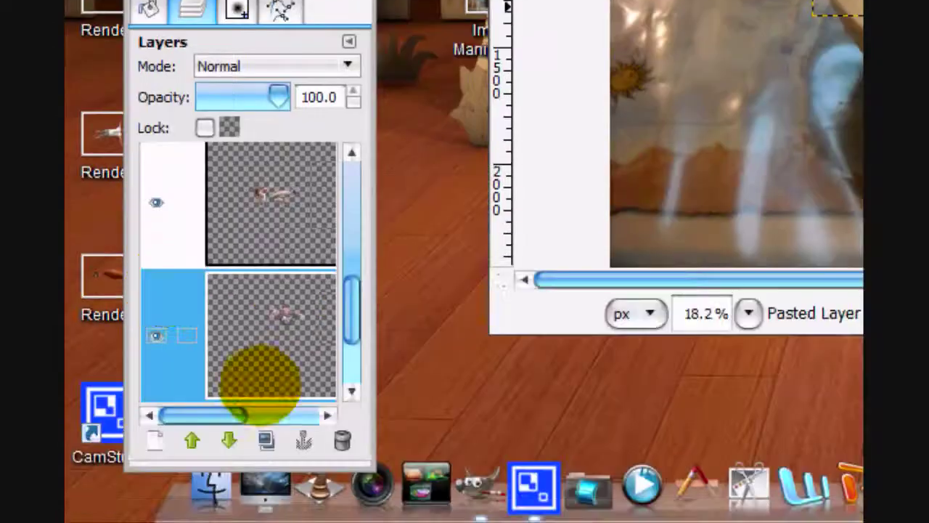
Step: Fill the upright figure's silhouette with black on a new transparent layer directly above the background, and clear the selection
left_click_drag(352, 280, 351, 304)
left_click(270, 376)
left_click(154, 441)
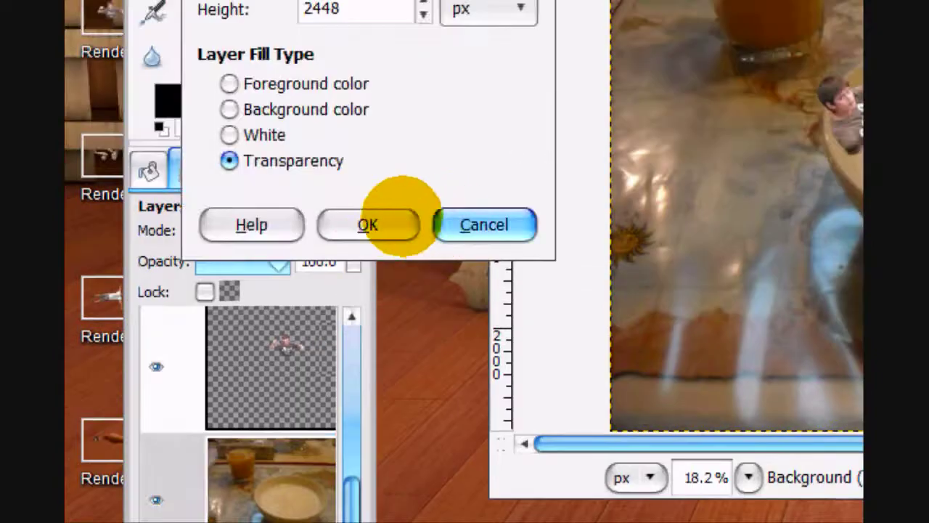
left_click(399, 218)
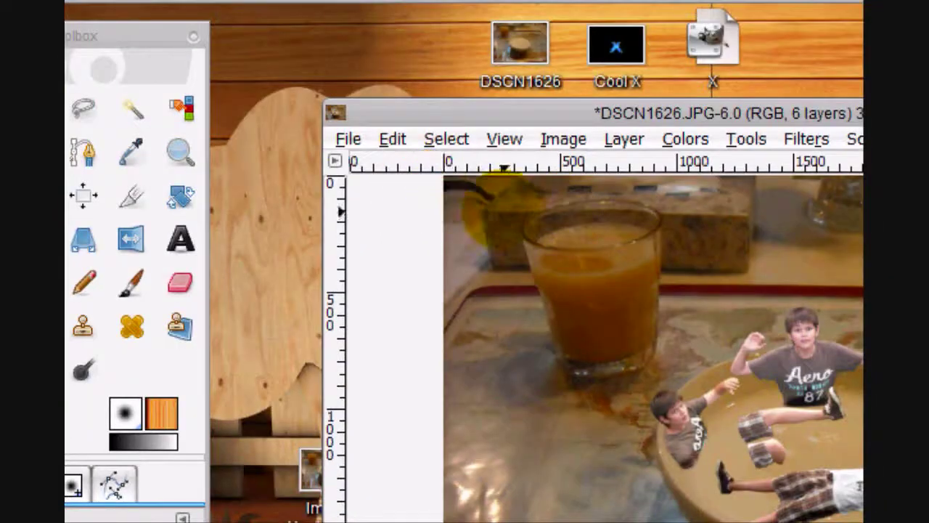
left_click(445, 138)
left_click(475, 197)
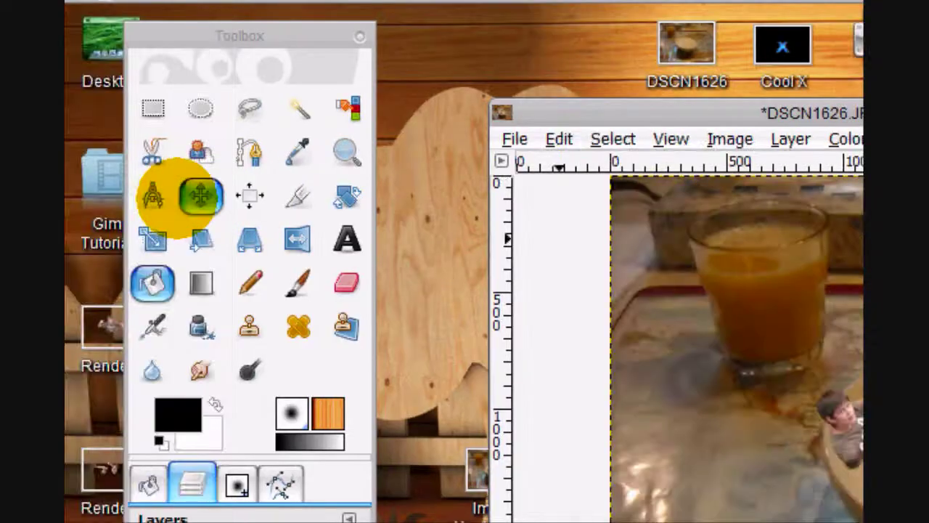
Step: Move the black silhouette layer to the left of and slightly below the upright figure as a cast shadow
left_click(199, 193)
left_click(149, 316)
left_click(192, 315)
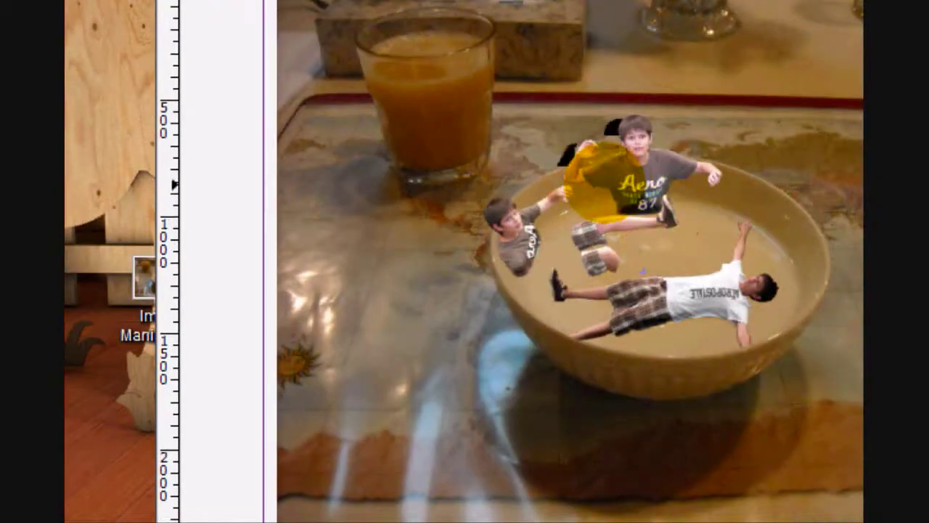
left_click_drag(604, 183, 598, 191)
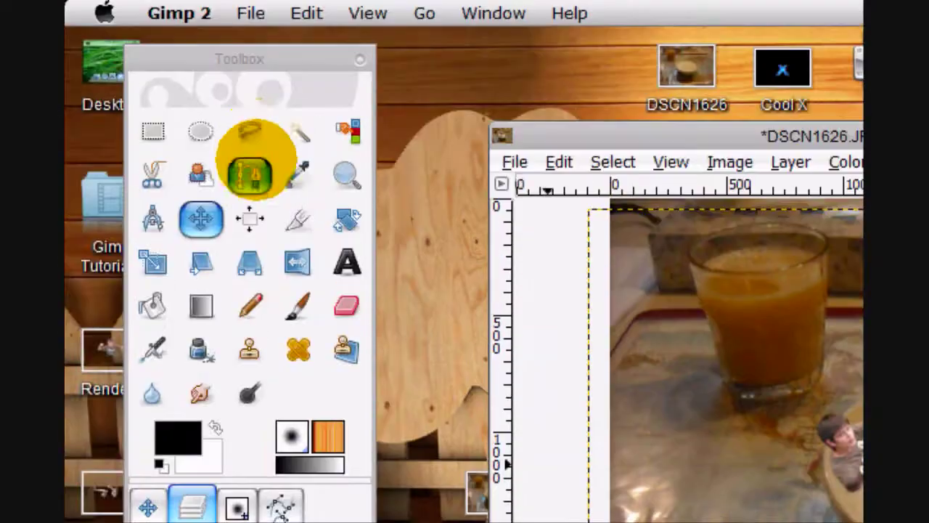
Step: Delete the parts of the black silhouette extending past the bowl's back rim with a Free Select outline, and clear the selection
left_click(250, 132)
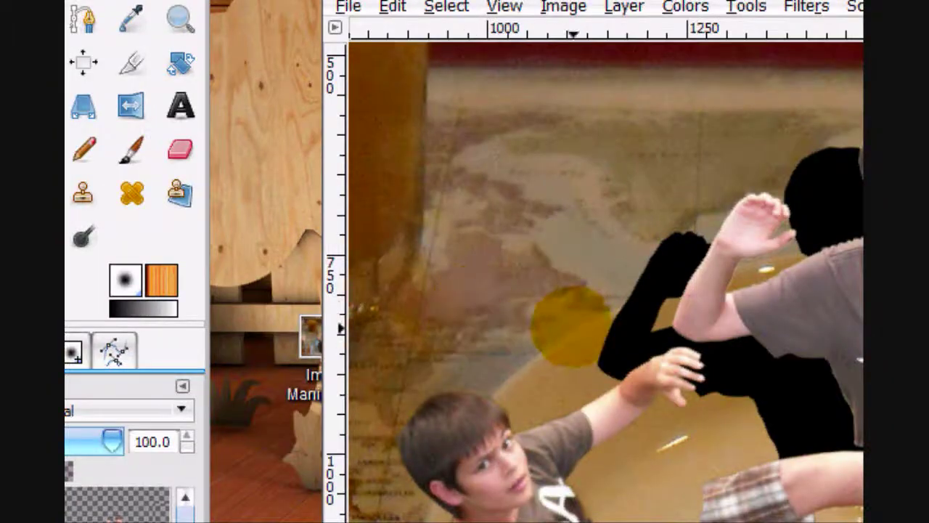
left_click(571, 327)
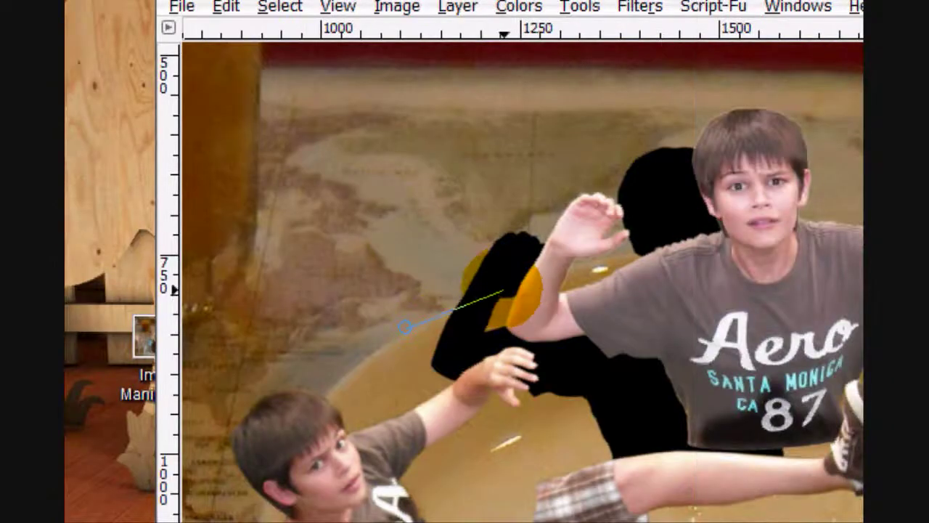
left_click(502, 288)
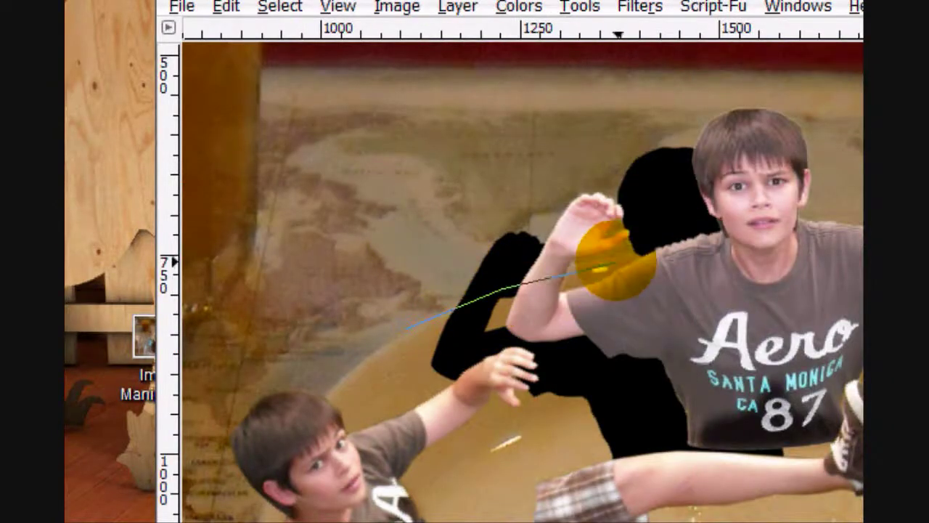
left_click(630, 256)
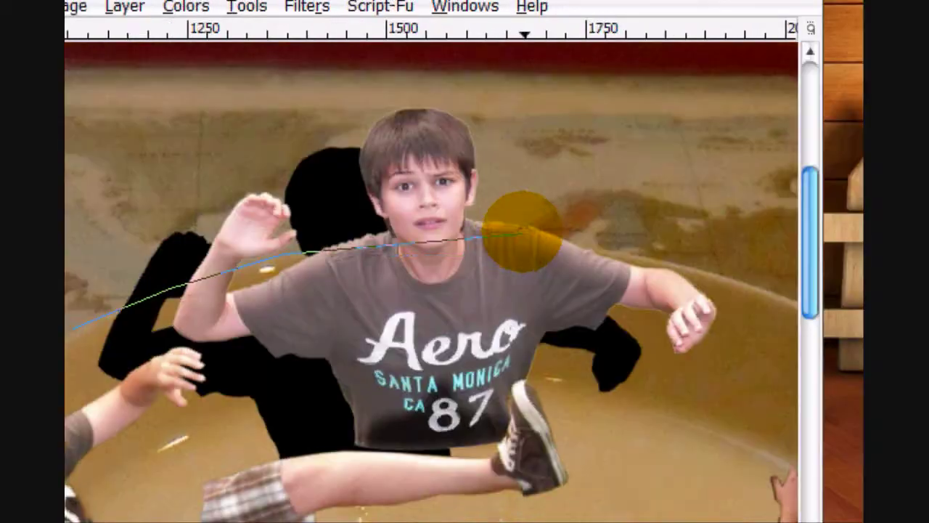
left_click(523, 231)
left_click(484, 68)
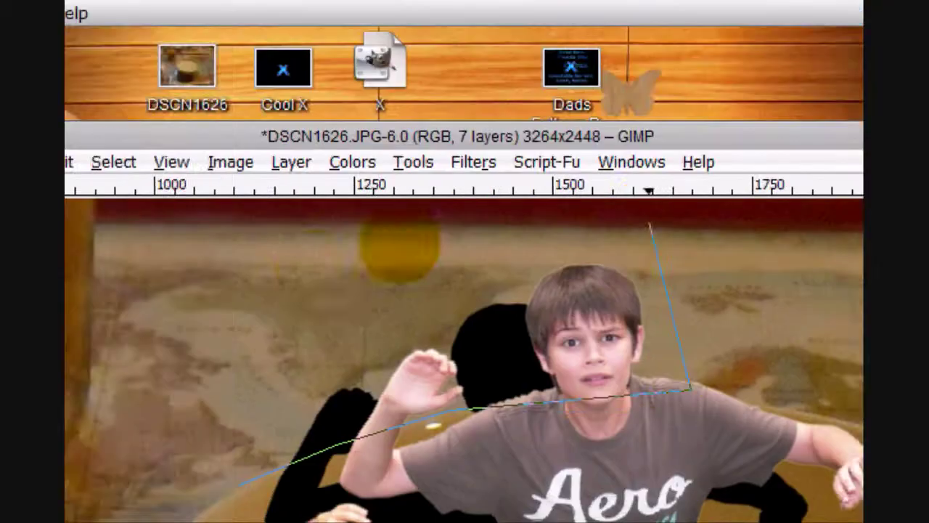
left_click(139, 125)
left_click(42, 210)
left_click(30, 305)
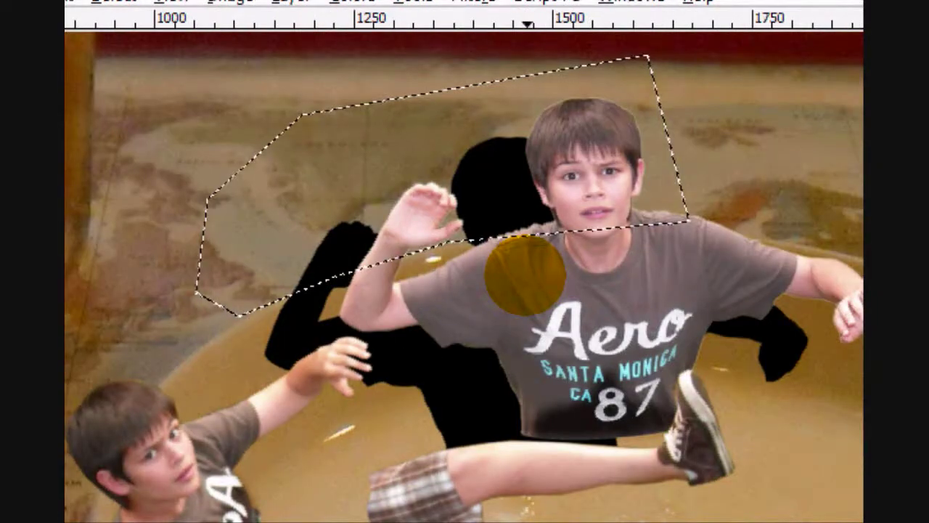
key("Delete")
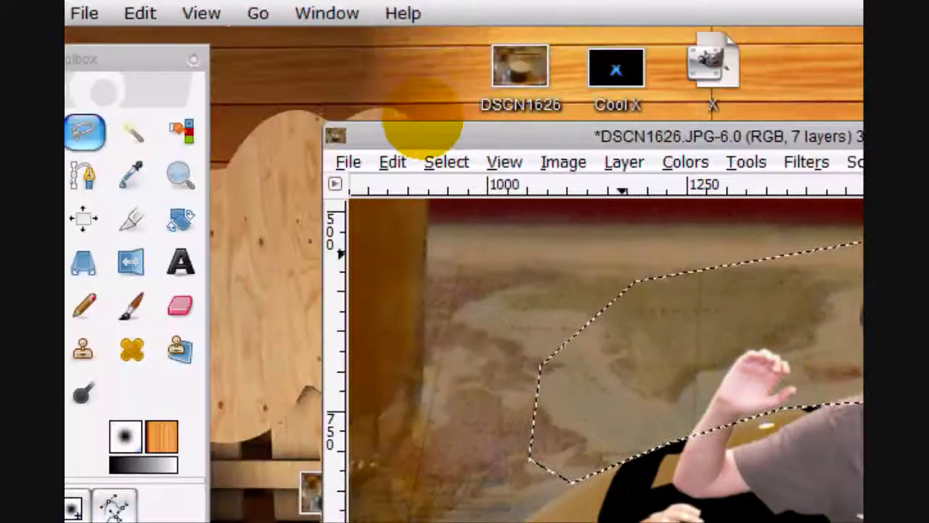
left_click(447, 161)
left_click(472, 220)
Step: Apply a 10 px Gaussian blur to the black silhouette layer and lower its opacity to 40
left_click(624, 164)
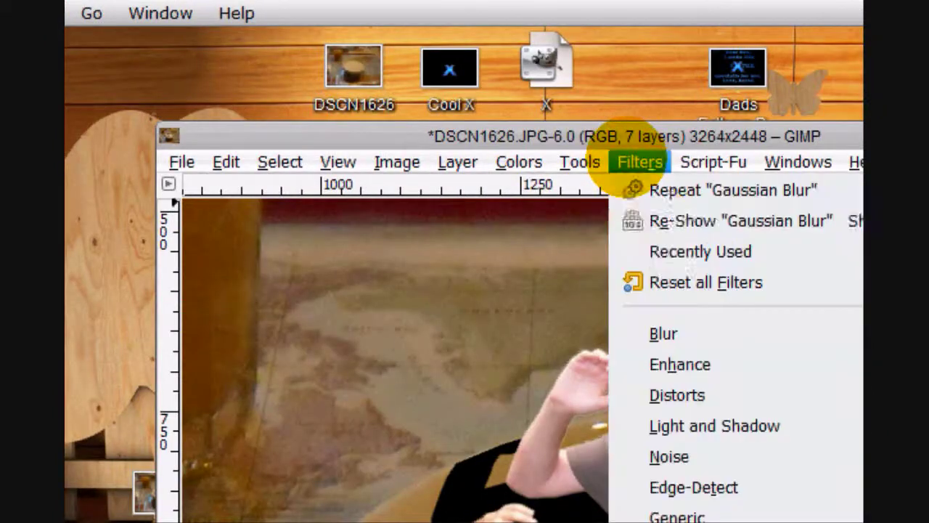
mouse_move(732, 340)
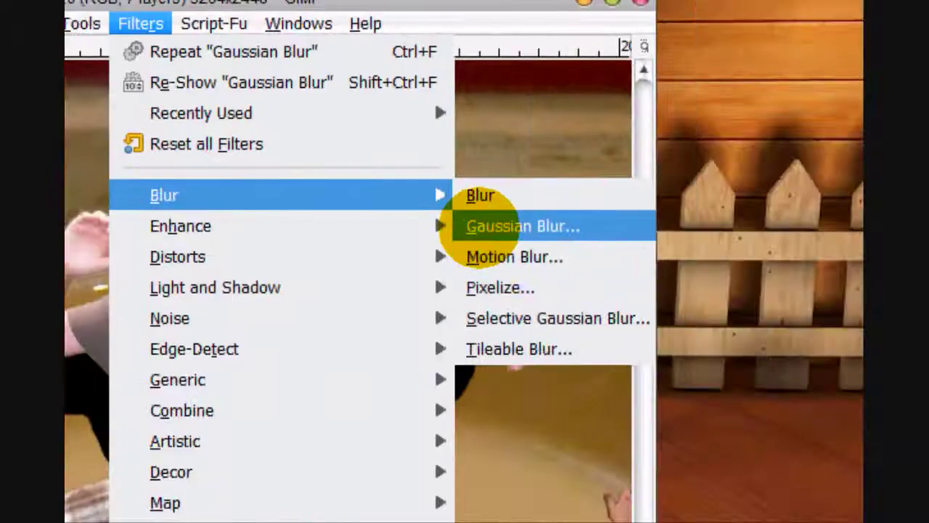
left_click(809, 364)
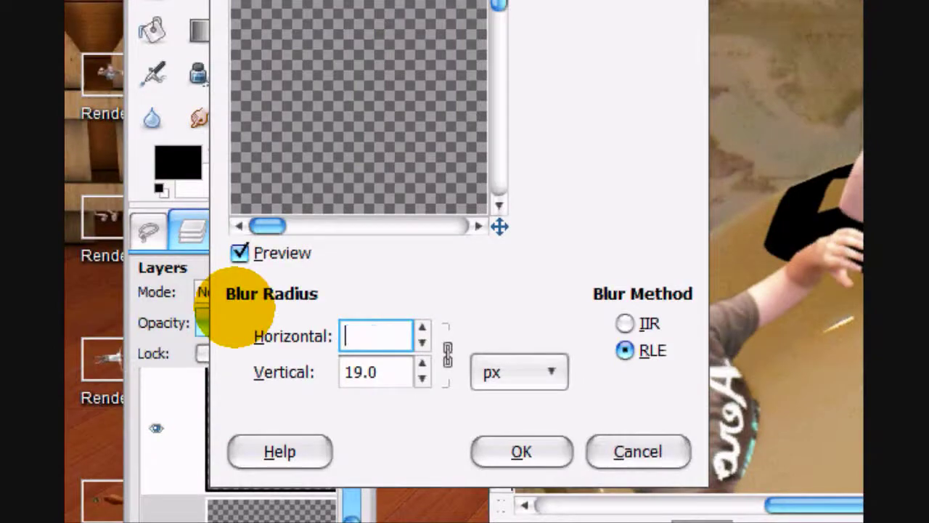
type("10")
left_click(522, 452)
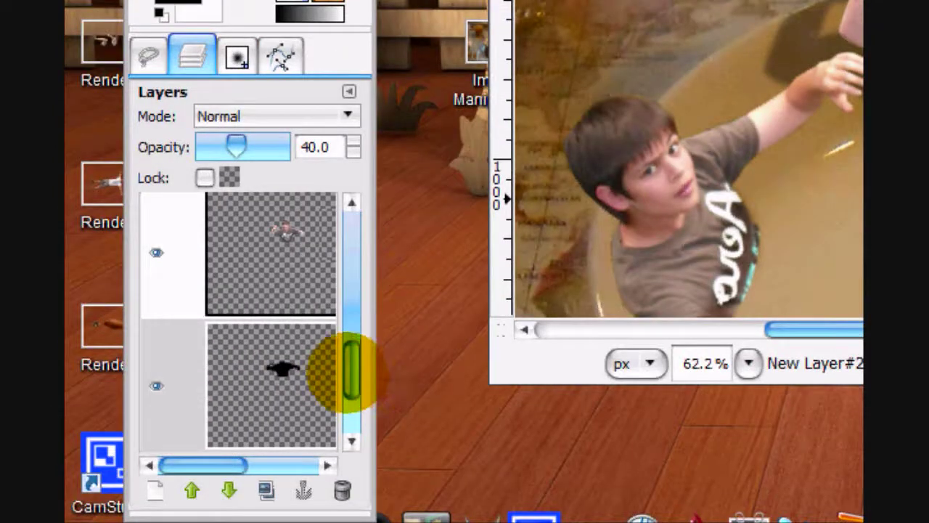
Step: Delete the lower end of the cast shadow around the upright figure's waist with a Free Select outline, and clear the selection
mouse_move(351, 370)
left_mouse_down()
mouse_move(353, 307)
mouse_move(353, 353)
left_mouse_up()
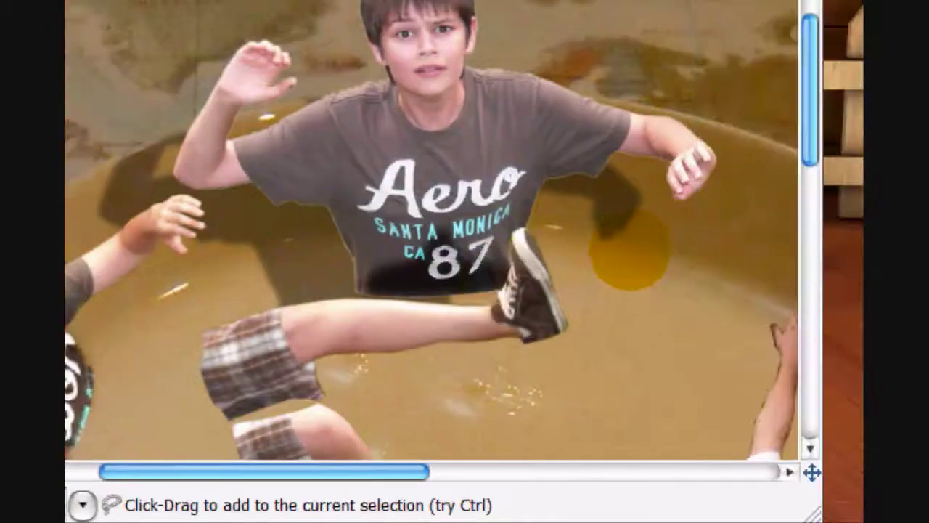
left_click(622, 261)
left_click(521, 236)
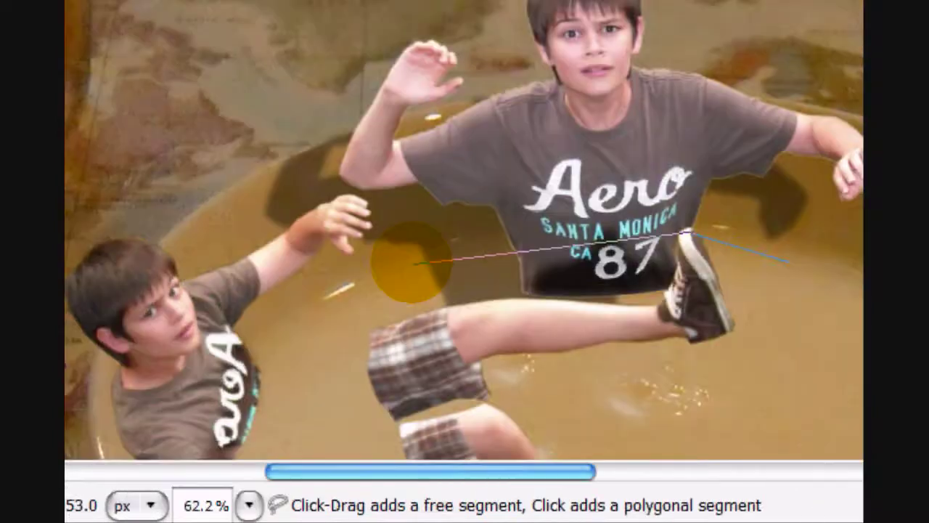
left_click(178, 287)
left_click(250, 367)
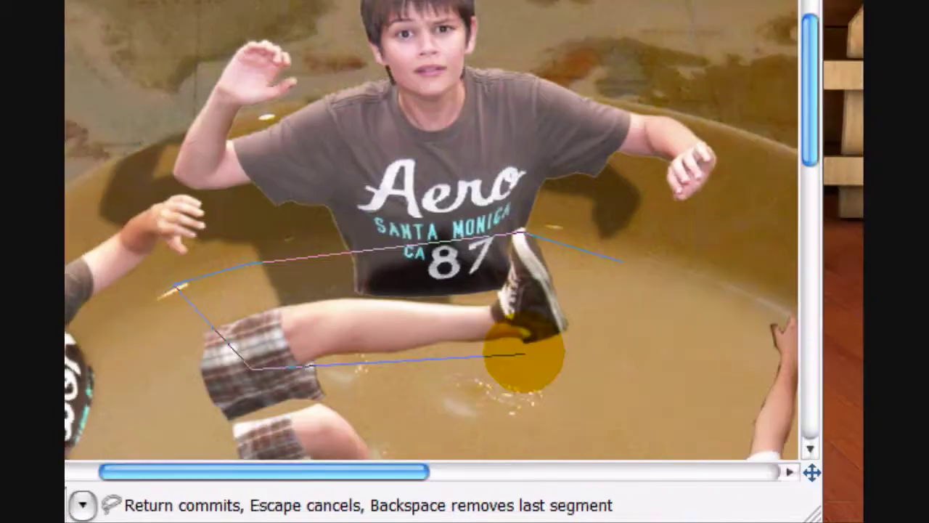
left_click(524, 354)
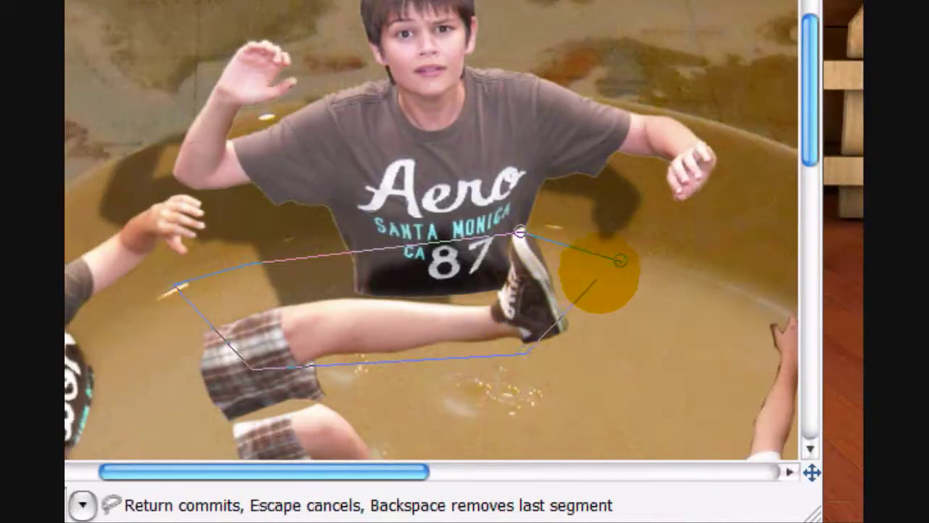
left_click(618, 261)
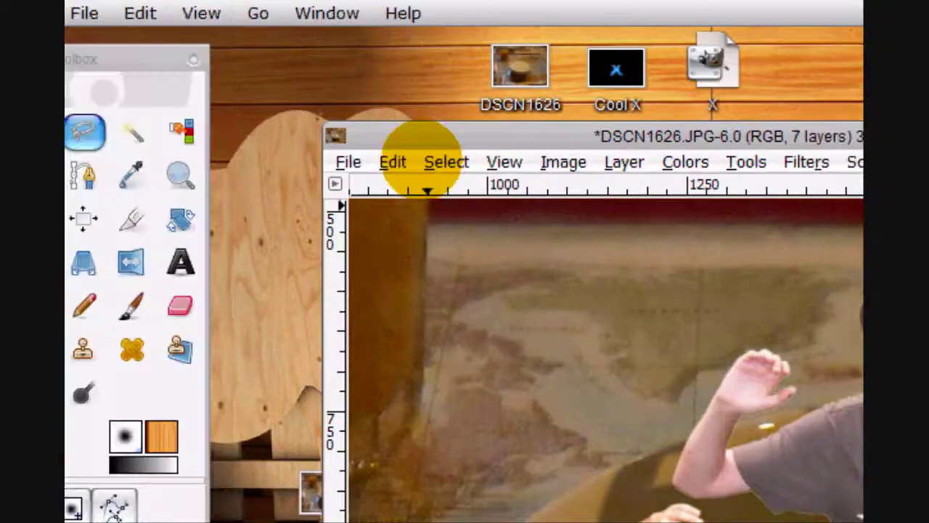
left_click(444, 161)
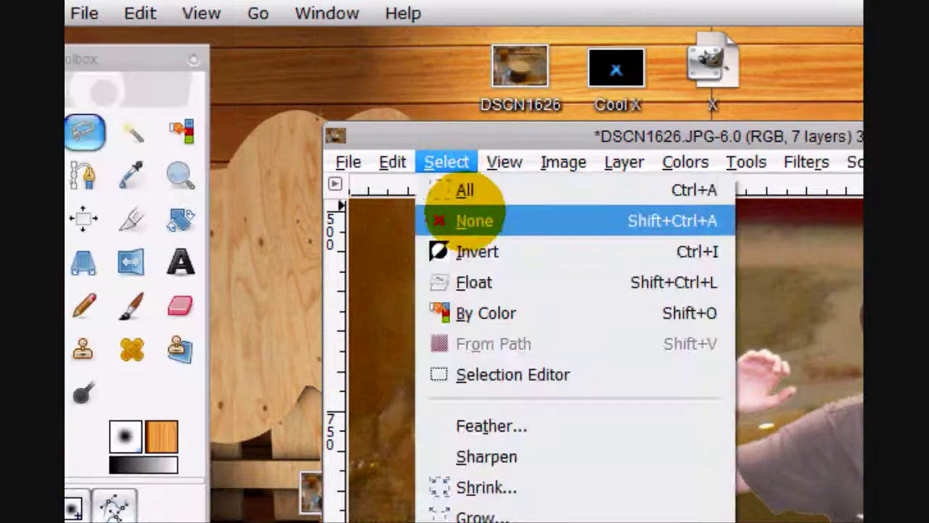
left_click(452, 218)
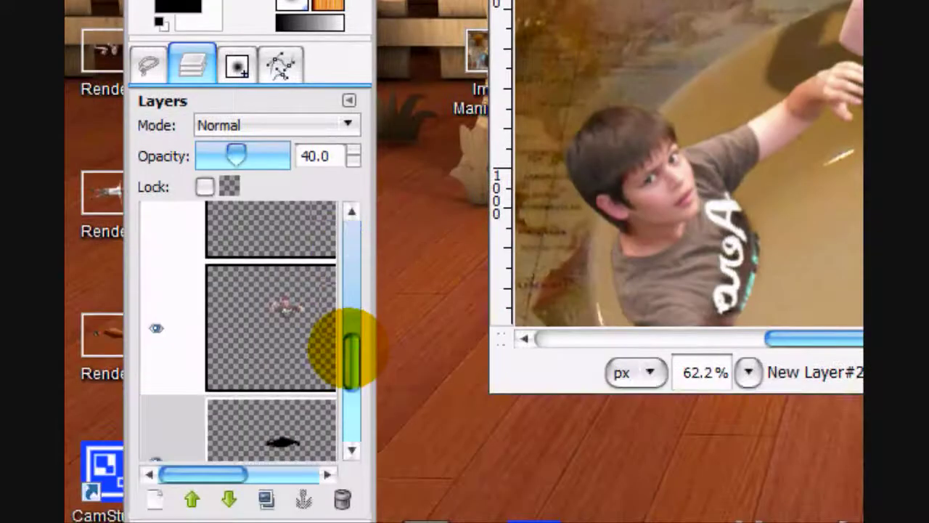
Step: Select the outline of the left figure and its legs from their layer, and add a transparent layer beneath it
left_click_drag(349, 352, 346, 284)
left_click_drag(345, 225, 350, 292)
right_click(300, 269)
left_click(368, 213)
left_click(302, 332)
left_click(155, 440)
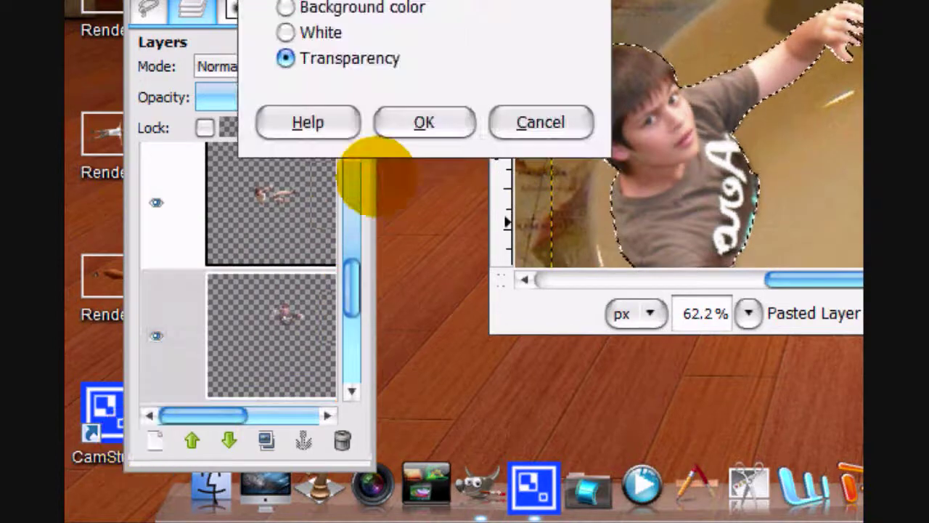
left_click(423, 120)
Step: Fill the selected left-figure outline with black and move the silhouette below and to the left of the figure as a cast shadow
left_click(152, 113)
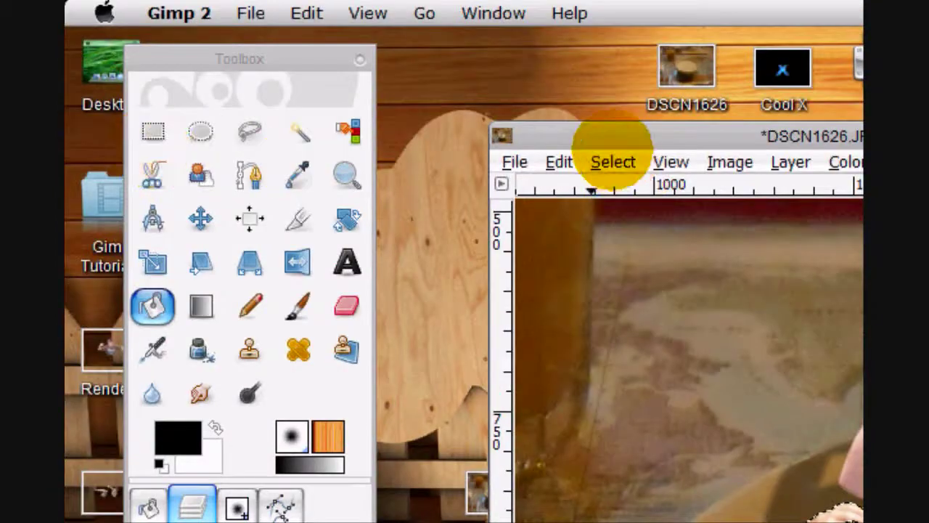
left_click(614, 162)
left_click(638, 221)
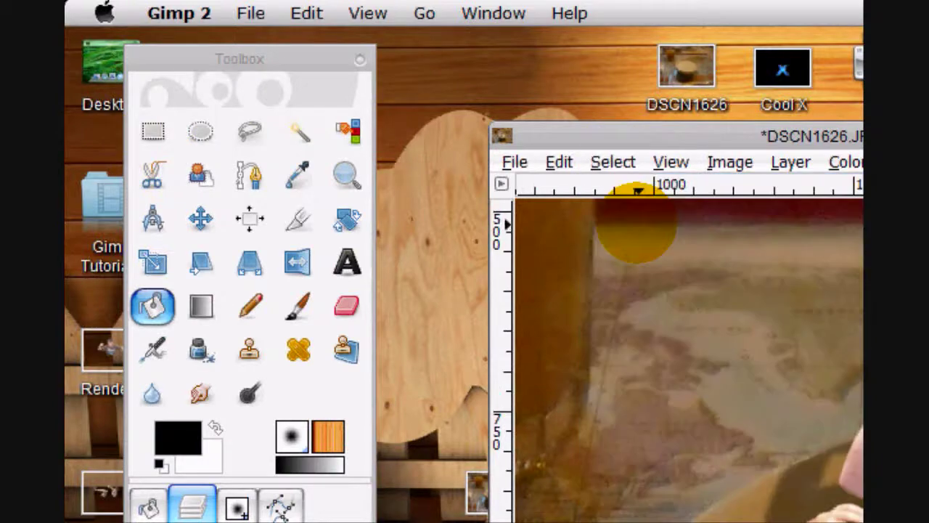
left_click(614, 163)
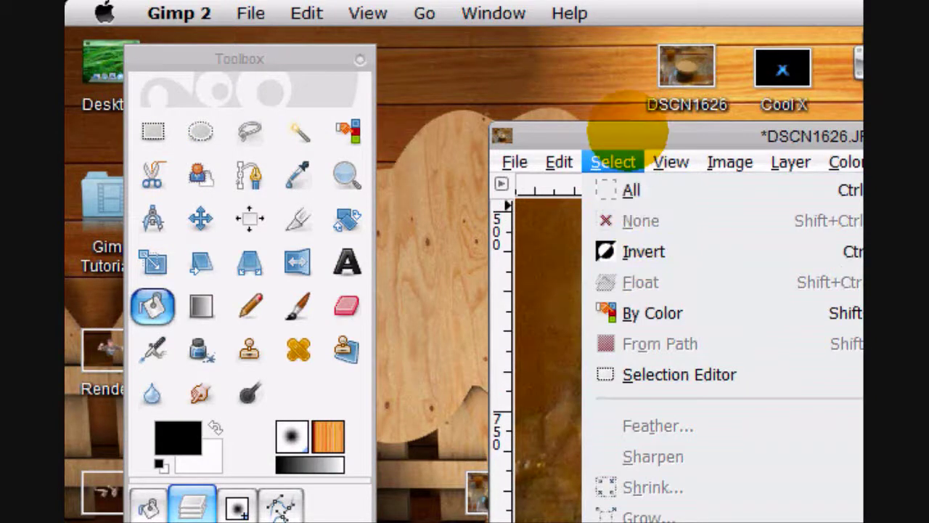
left_click(628, 133)
left_click(199, 196)
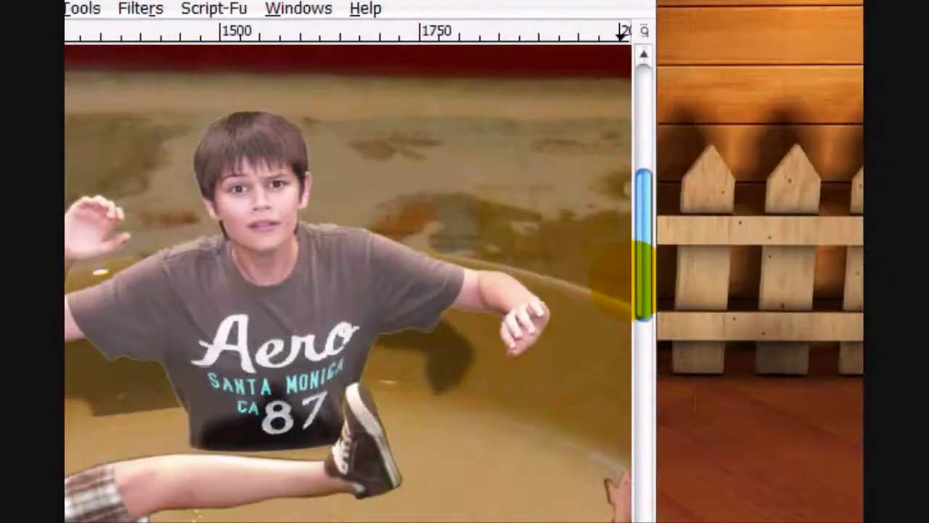
left_click_drag(641, 281, 647, 326)
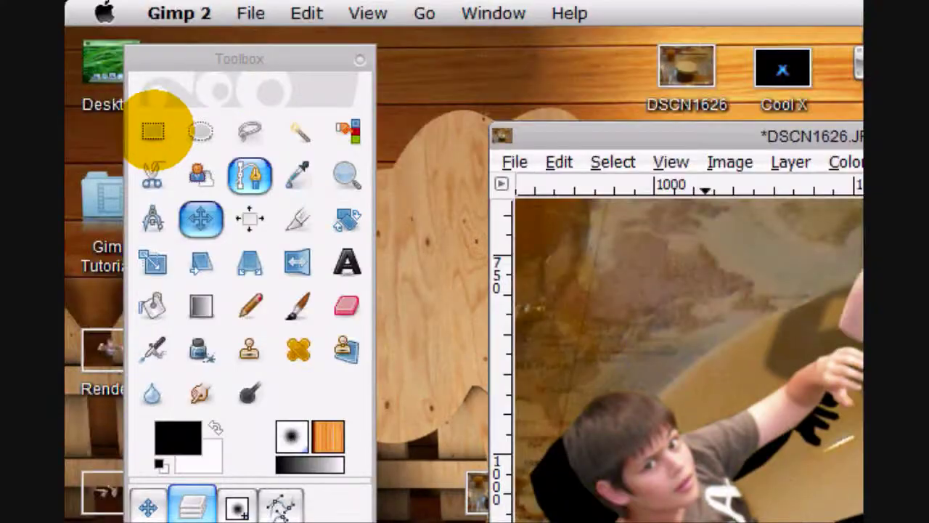
Step: Try to remove the legs' part of the black silhouette with rectangular selections
left_click(154, 131)
mouse_move(822, 450)
left_mouse_down()
mouse_move(620, 296)
mouse_move(637, 296)
left_mouse_up()
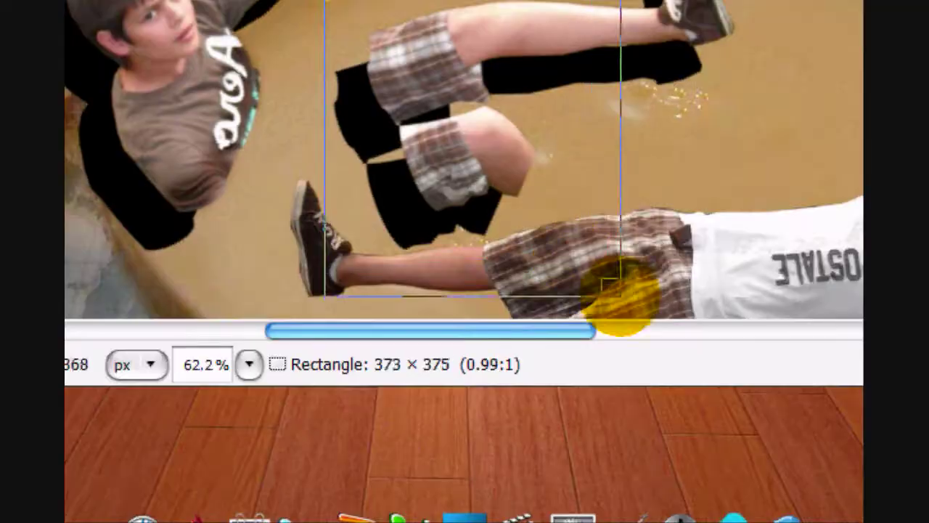
left_click_drag(614, 159, 821, 153)
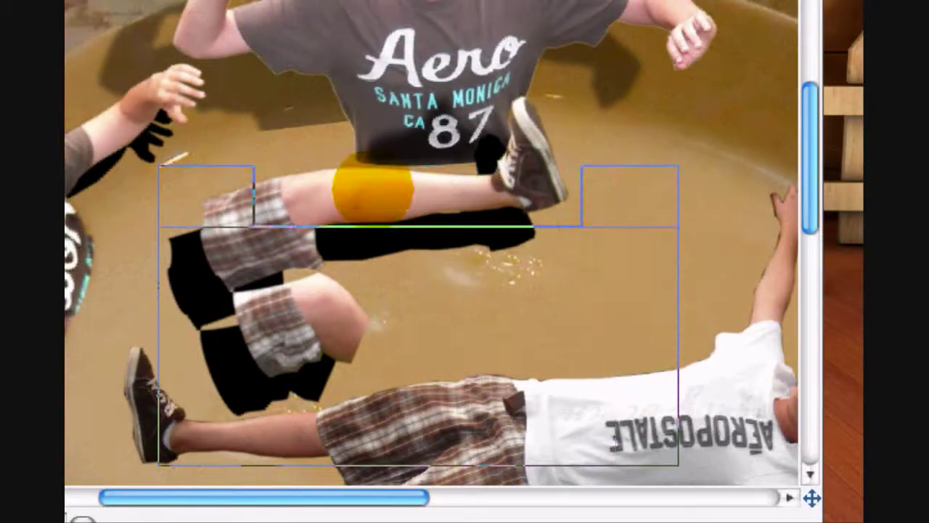
left_click_drag(454, 191, 481, 66)
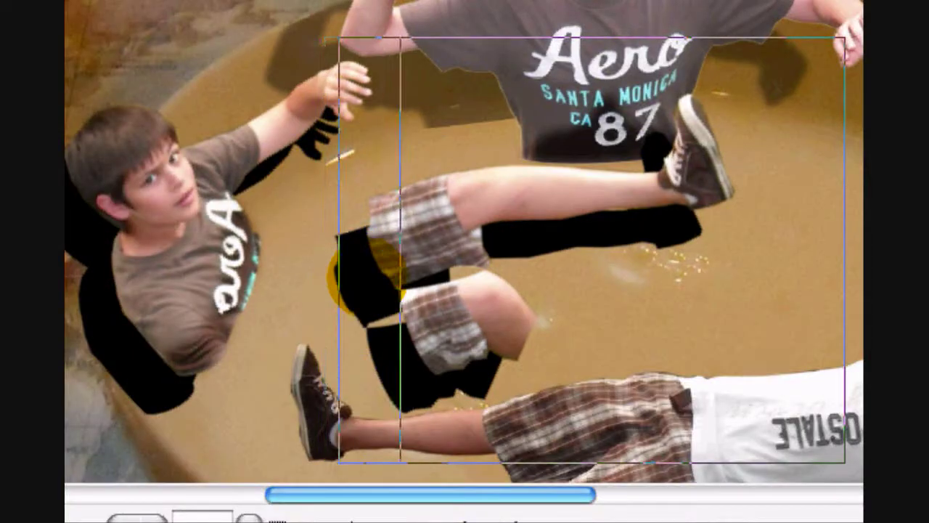
left_click_drag(352, 281, 344, 282)
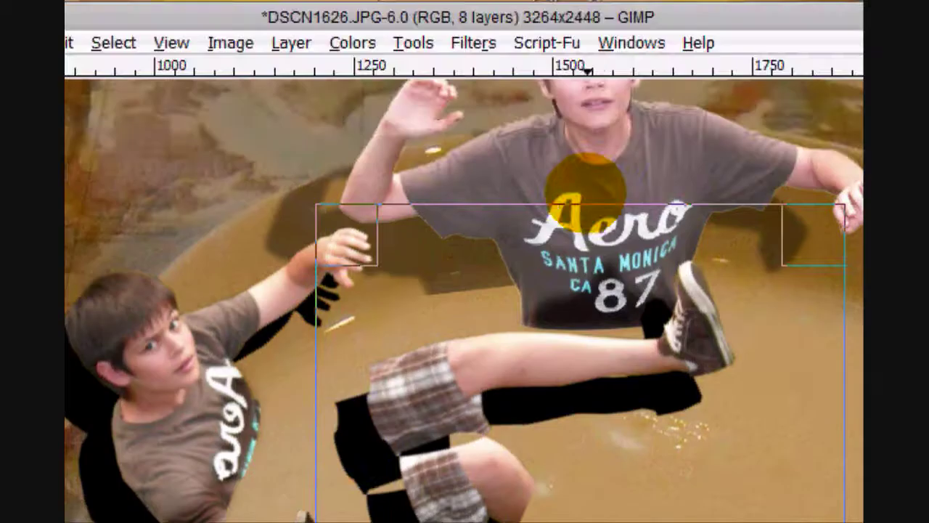
left_click_drag(586, 63, 612, 161)
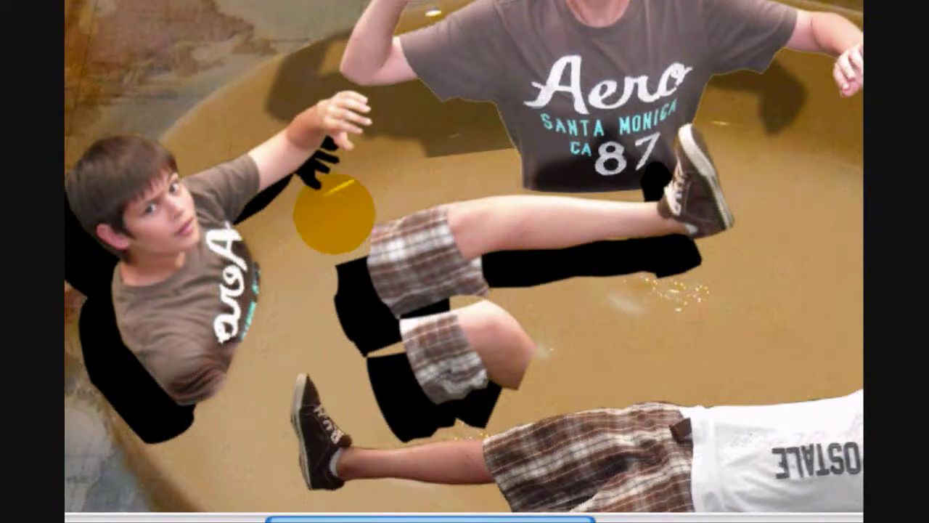
left_click_drag(356, 232, 664, 513)
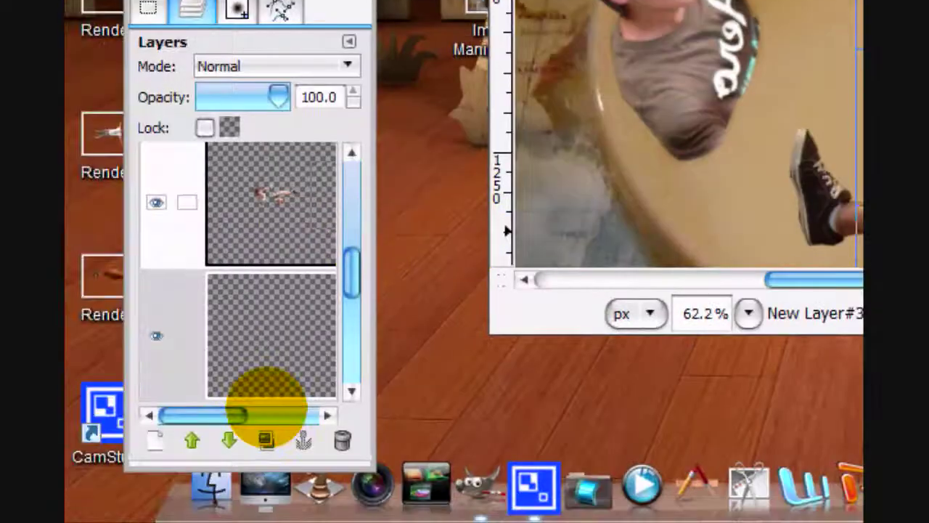
Step: Reselect the outline of the left figure and its legs, fill it with black on the empty layer, and clear the selection
scroll(341, 303, "down", 3)
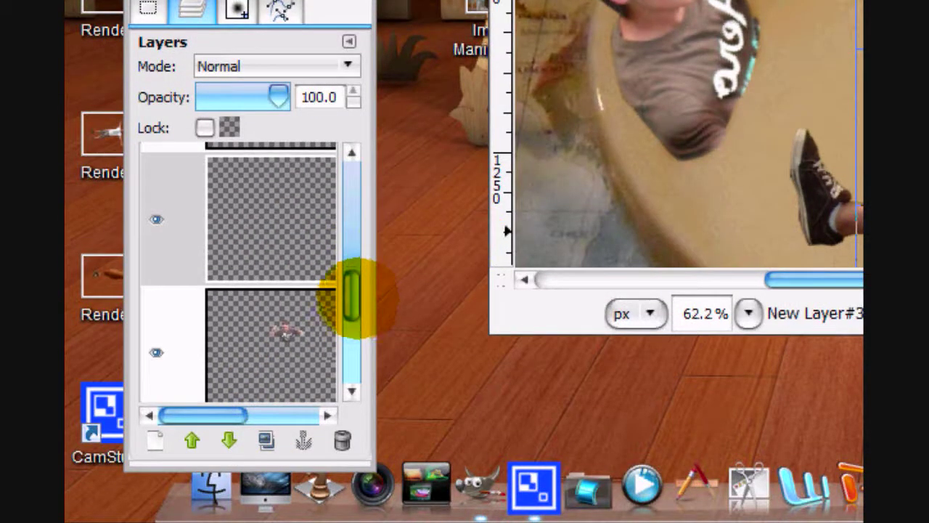
left_click_drag(354, 303, 353, 274)
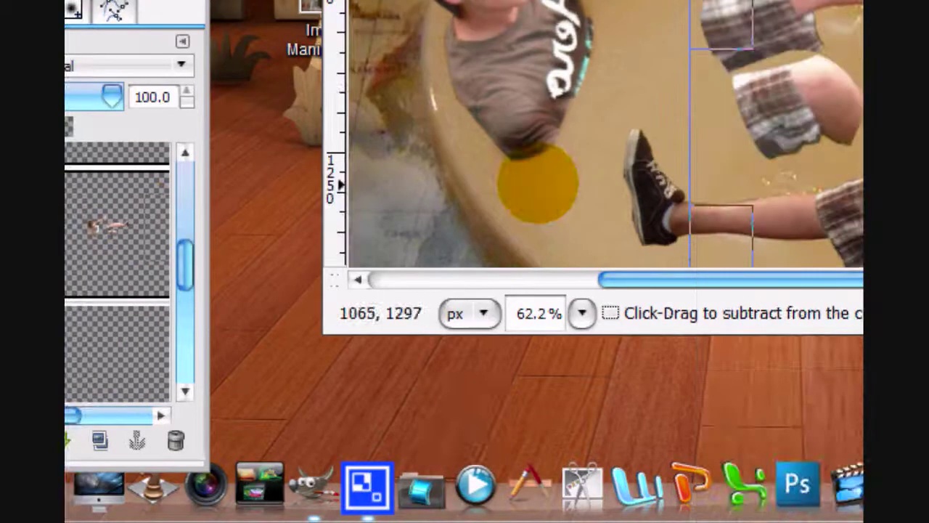
right_click(69, 243)
left_click(141, 200)
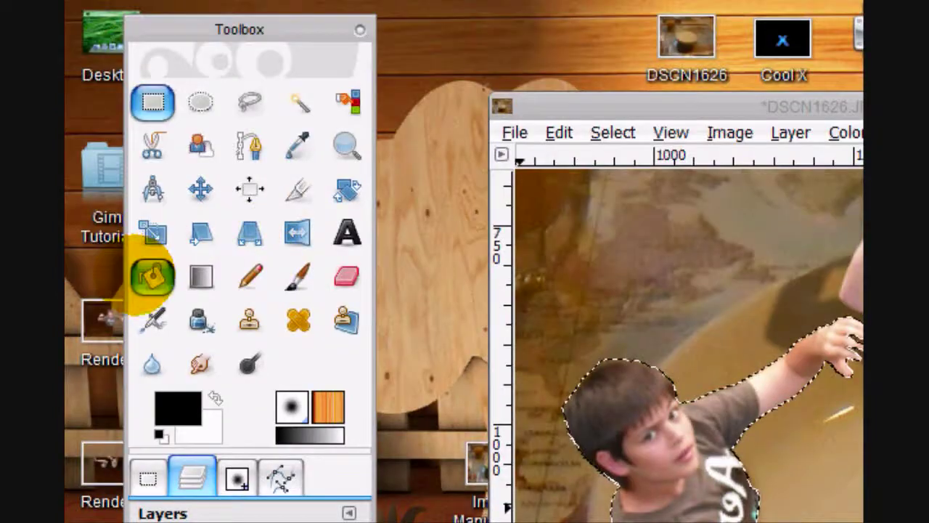
left_click(149, 276)
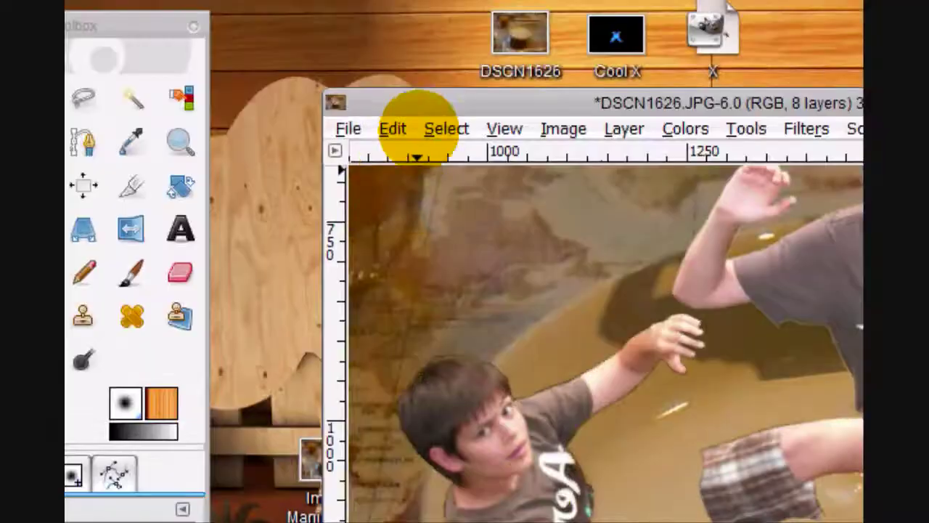
left_click(442, 160)
left_click(473, 218)
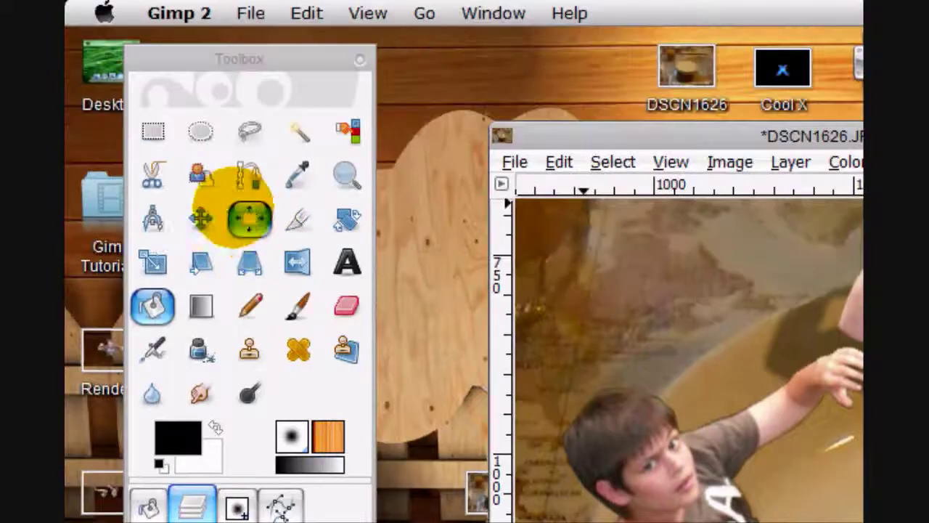
Step: Move the black silhouette layer below the left figure so it shows beneath the arm and torso as a cast shadow
left_click(201, 218)
left_click_drag(686, 82, 664, 188)
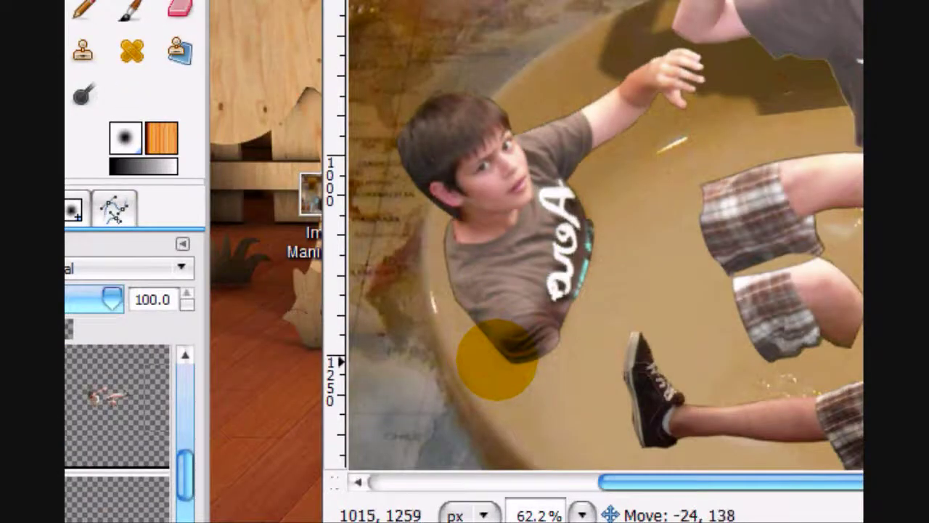
left_click_drag(496, 358, 507, 320)
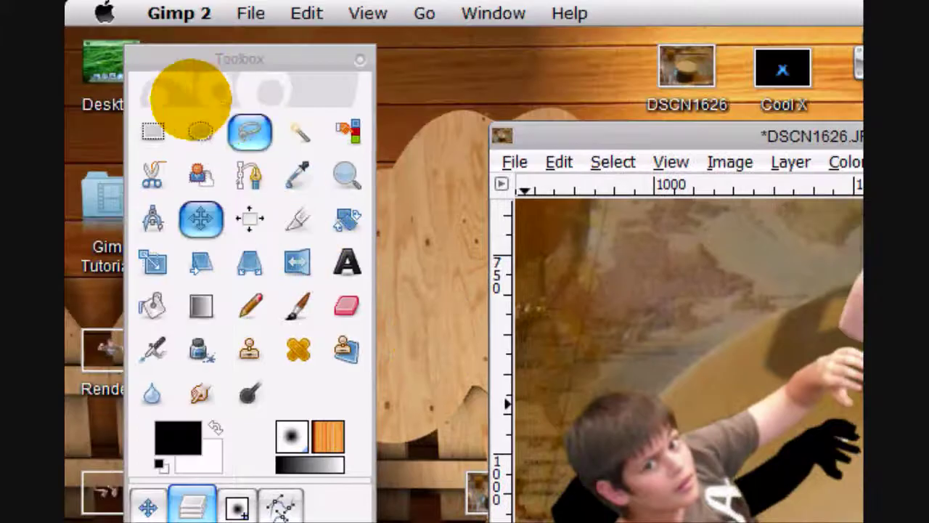
Step: Delete the silhouette of the legs with a rectangular selection drawn around it, and clear the selection
left_click(148, 135)
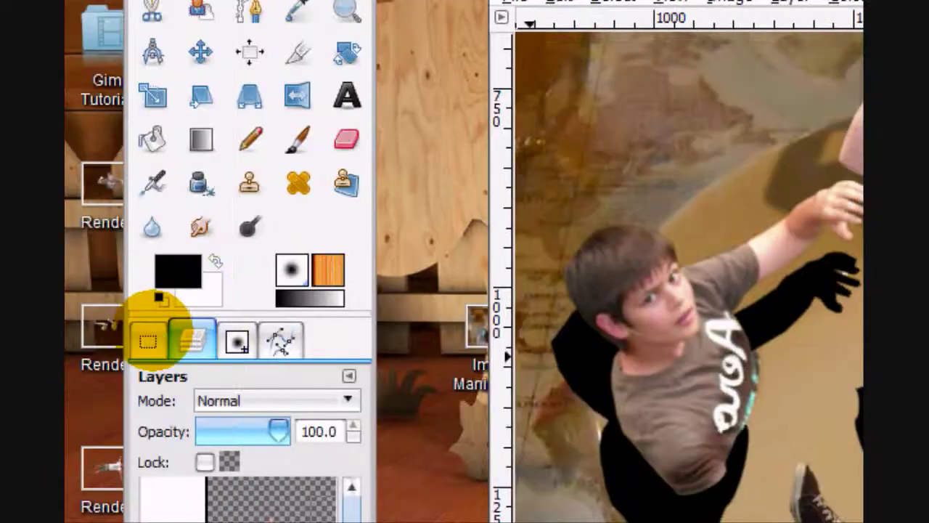
left_click(150, 504)
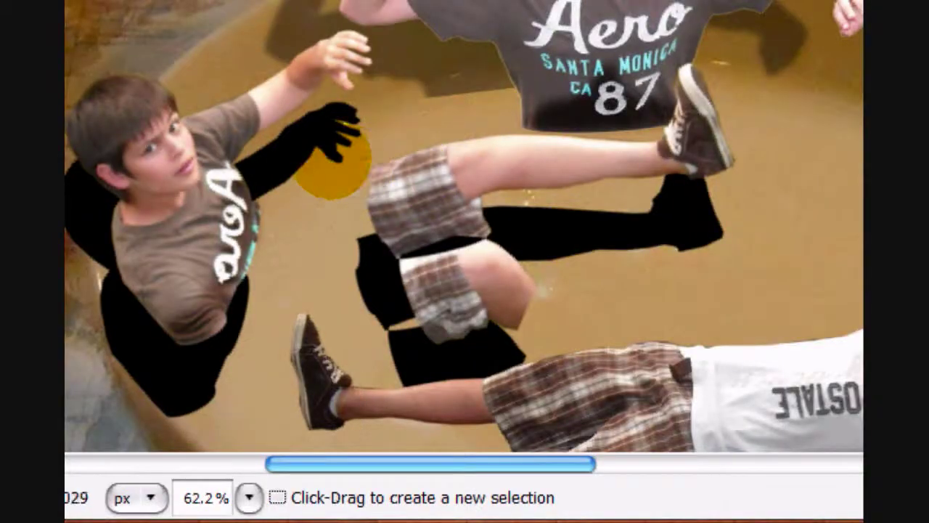
left_click_drag(331, 166, 691, 413)
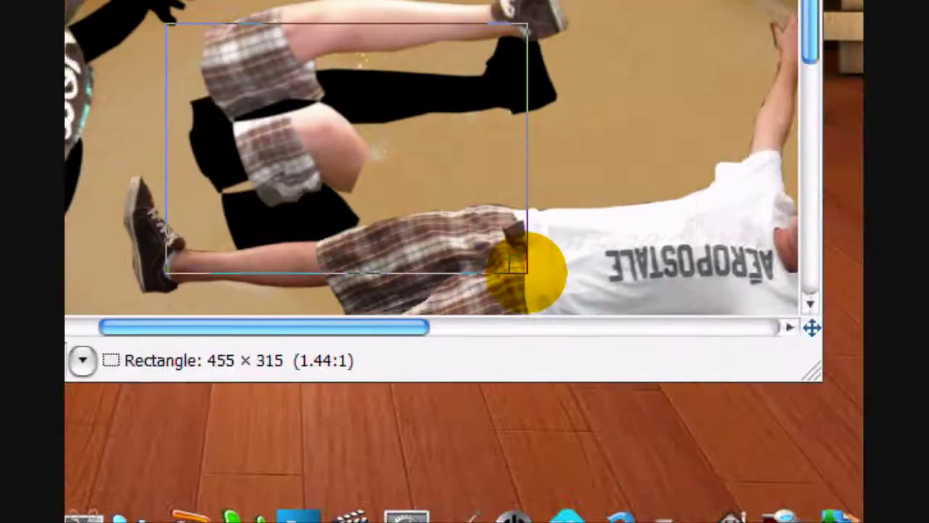
left_click_drag(527, 273, 527, 273)
left_click_drag(305, 47, 321, 63)
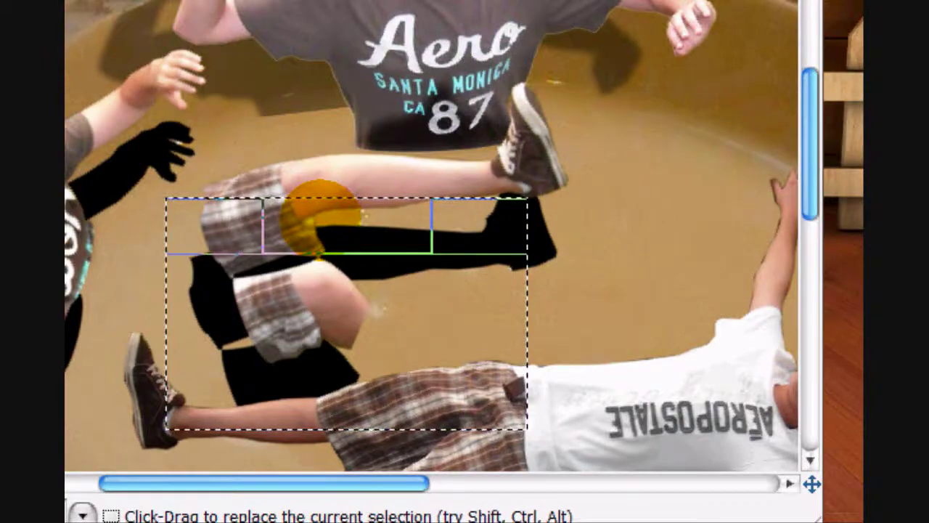
key("Delete")
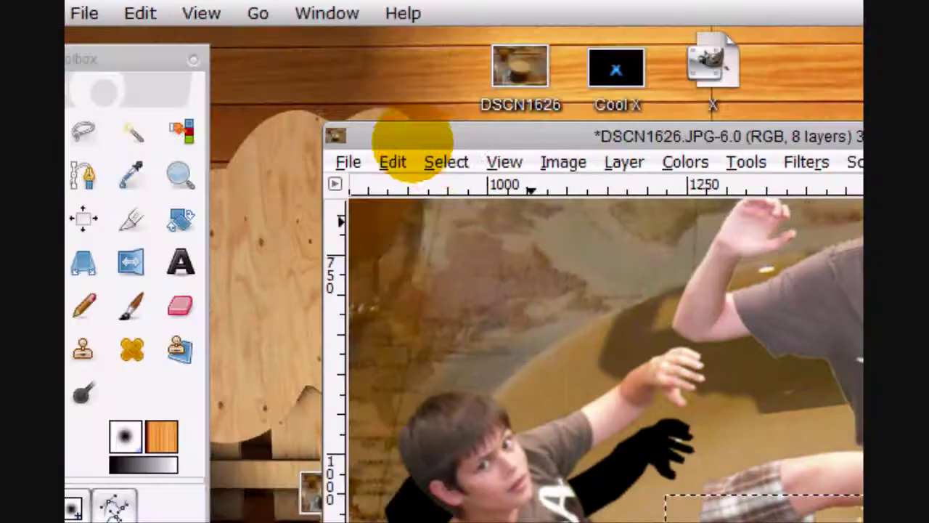
left_click(442, 162)
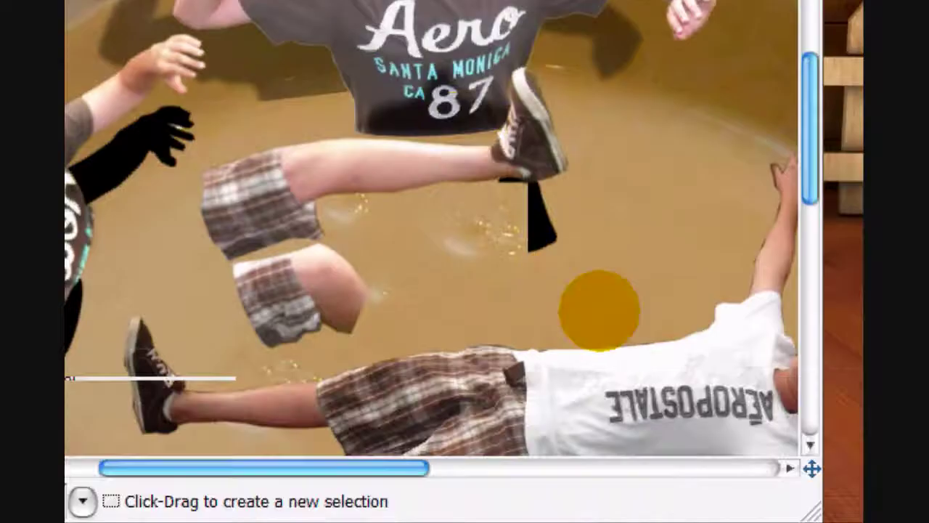
Step: Delete the leftover shoe piece of the silhouette beside the raised foot with another rectangular selection, and clear the selection
left_click_drag(628, 277, 764, 420)
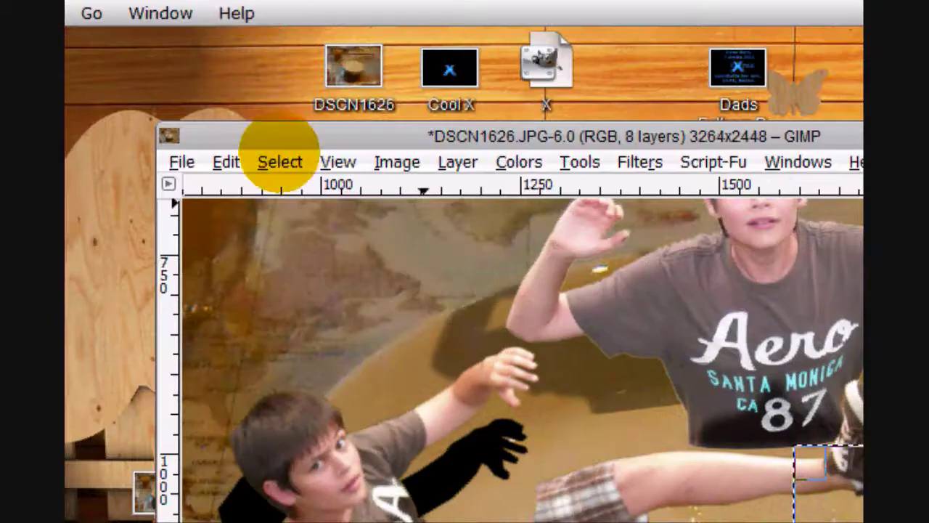
left_click(280, 161)
left_click(308, 220)
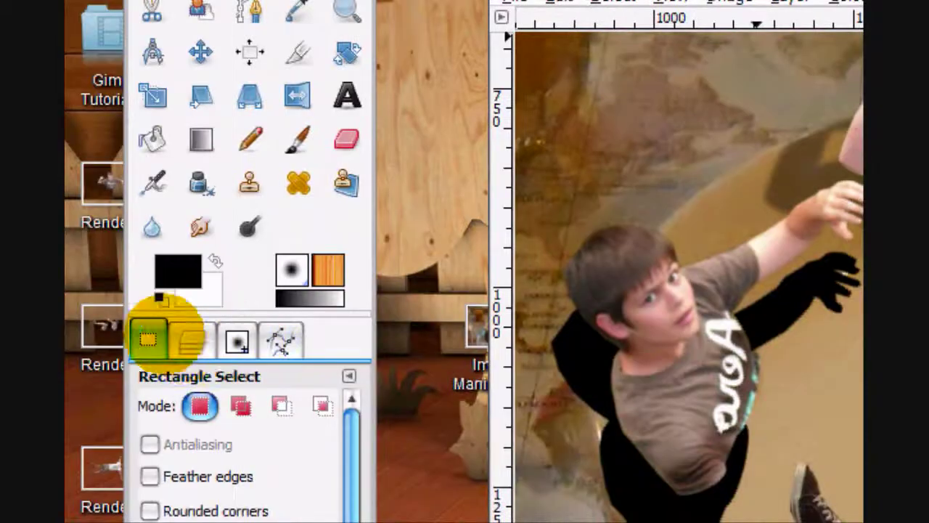
Step: Delete the parts of the left figure's silhouette extending past the bowl's left rim with a Free Select outline, and clear the selection
left_click(192, 340)
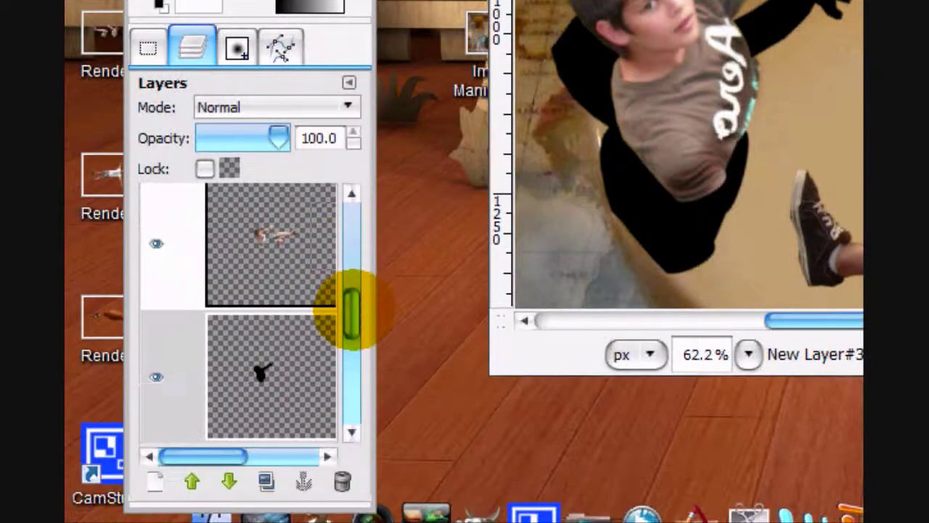
left_click(276, 369)
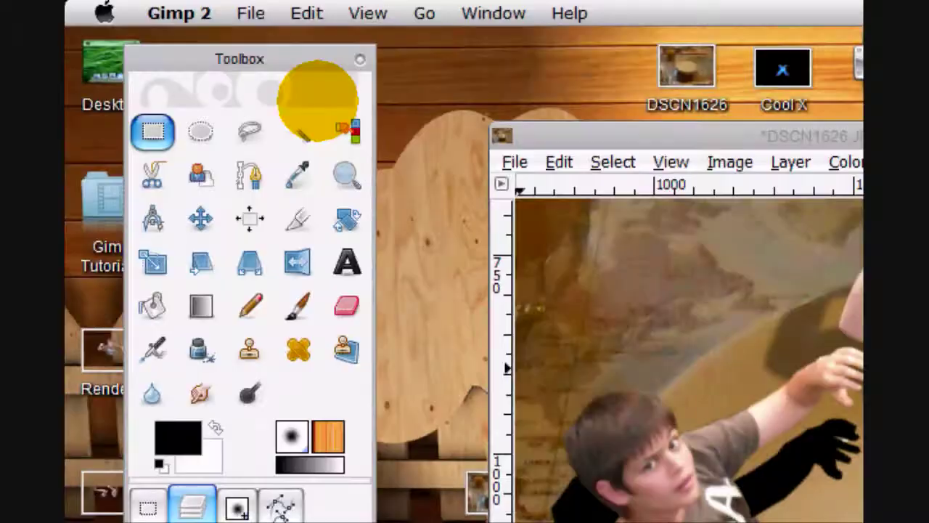
left_click(250, 131)
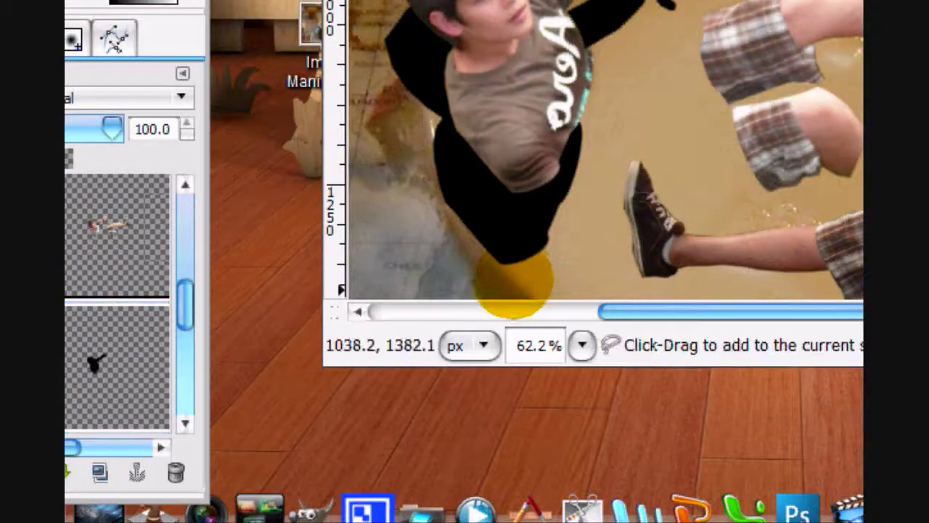
left_click(517, 279)
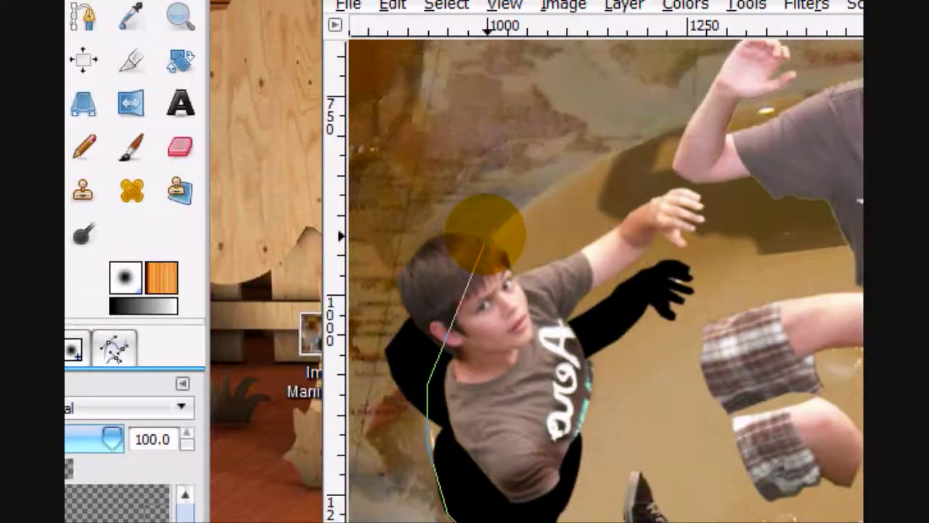
left_click(634, 276)
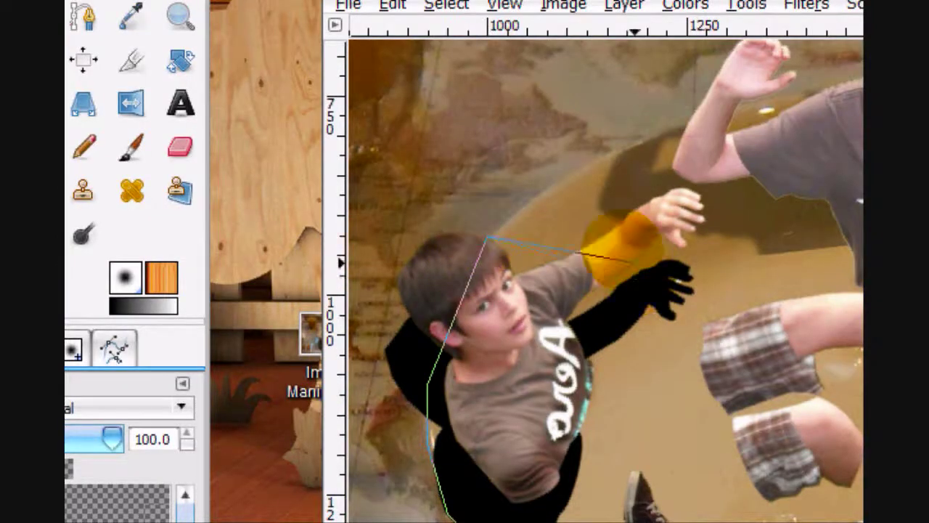
left_click(383, 188)
left_click(370, 385)
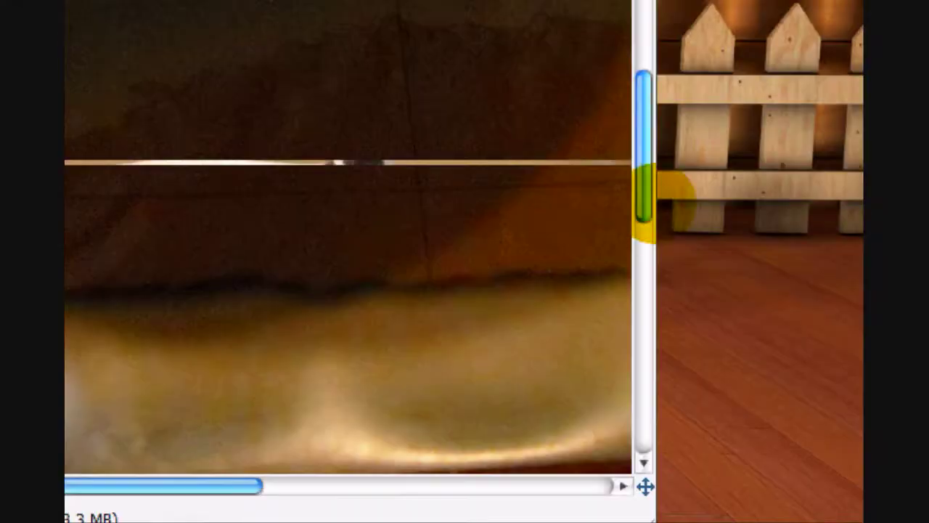
left_click_drag(810, 32, 808, 56)
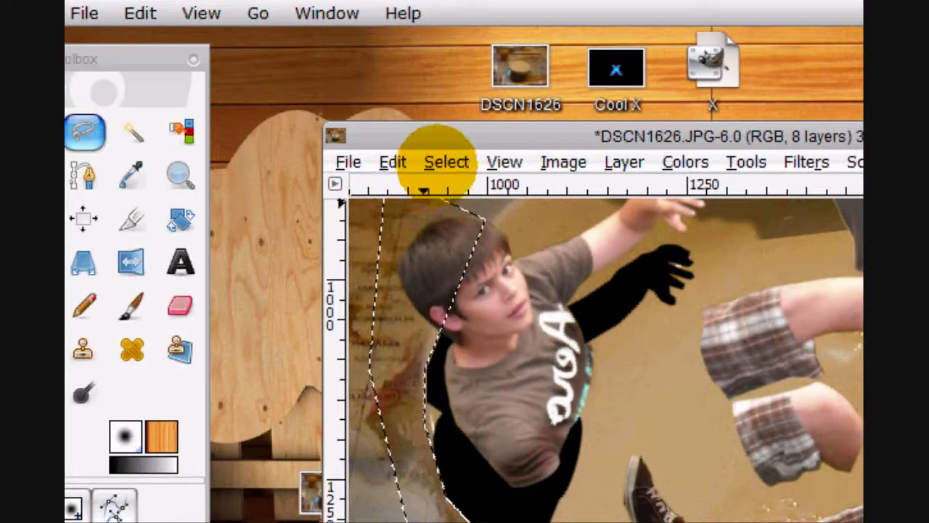
left_click(446, 161)
left_click(465, 218)
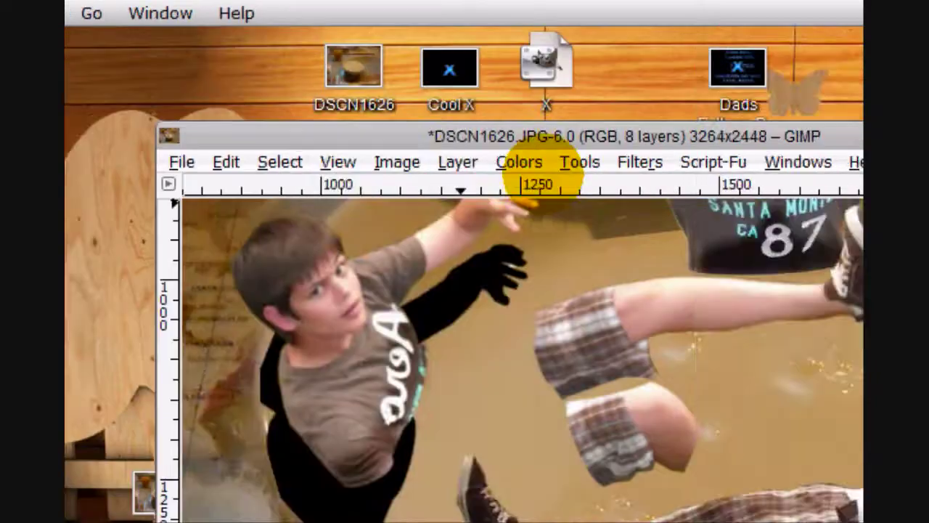
Step: Blur the left figure's black silhouette with a 10 px Gaussian Blur and lower its layer opacity to 40
left_click(636, 164)
left_click(643, 339)
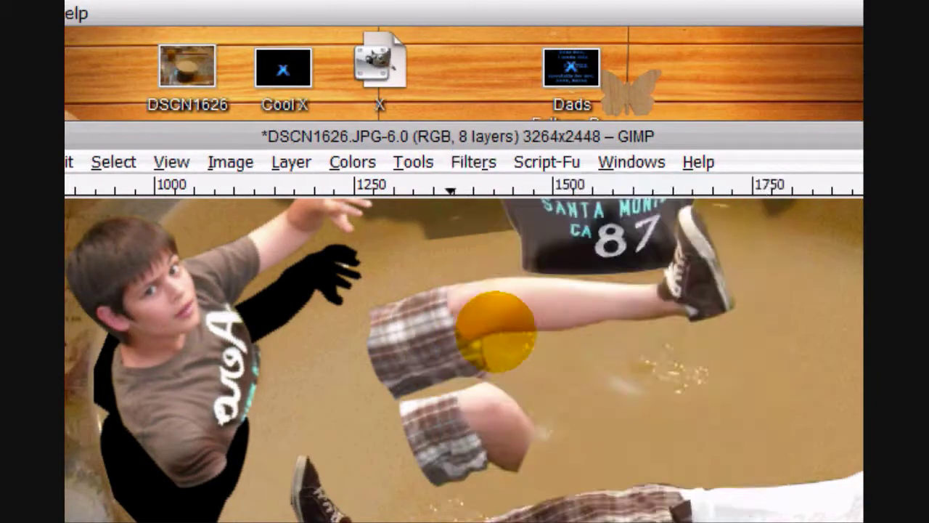
left_click(637, 164)
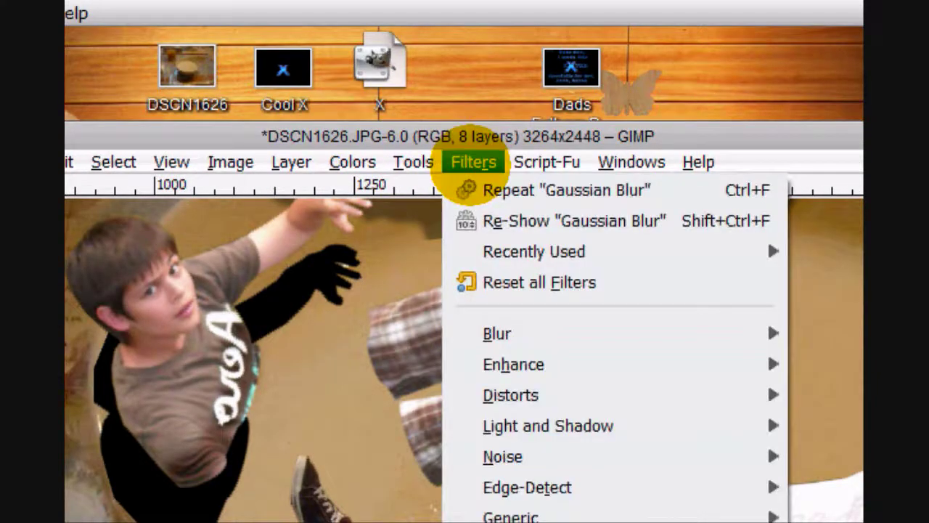
mouse_move(580, 334)
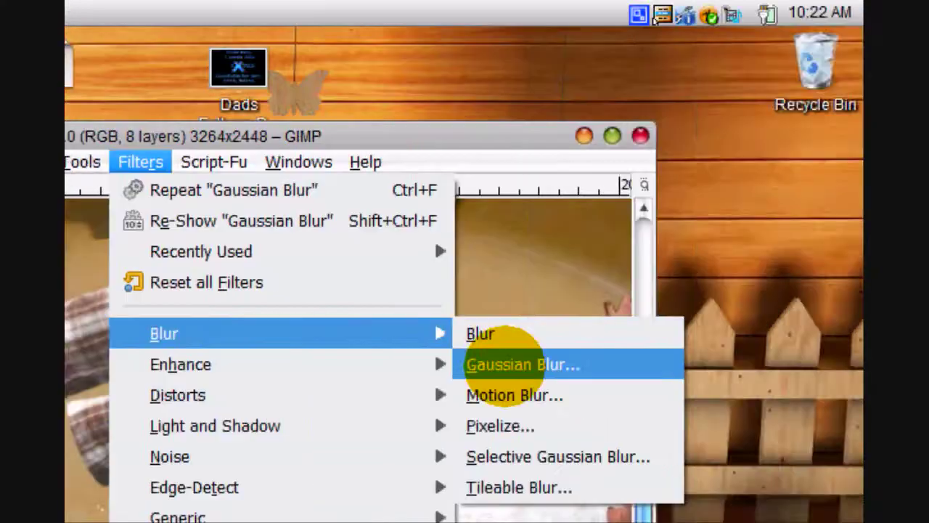
left_click(823, 365)
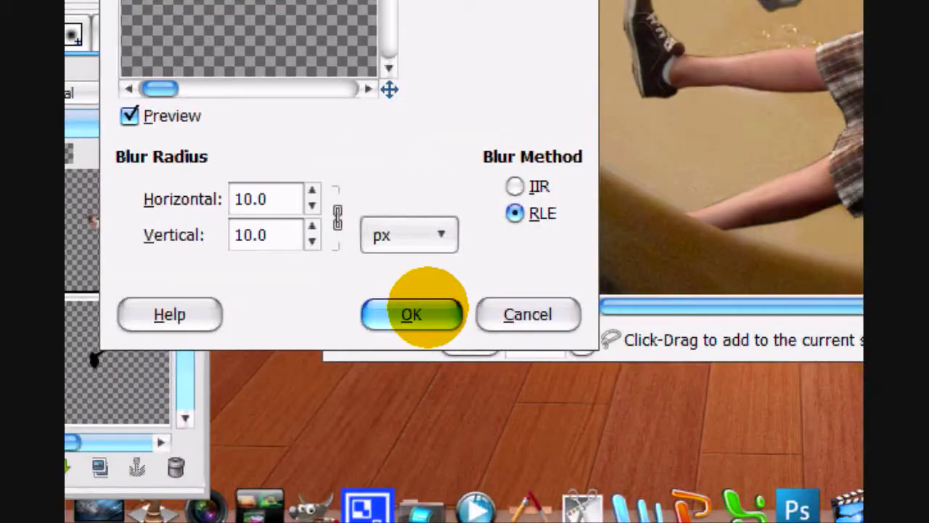
left_click(411, 315)
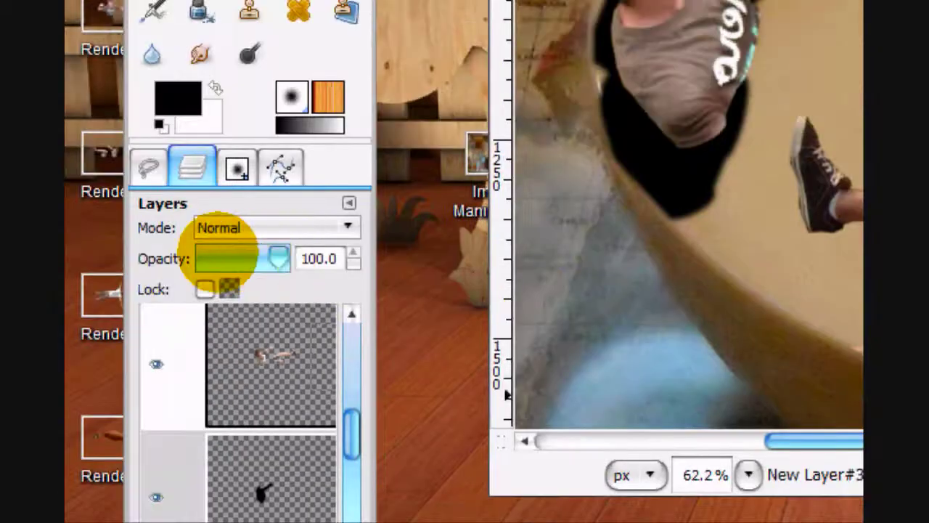
left_click_drag(247, 255, 241, 255)
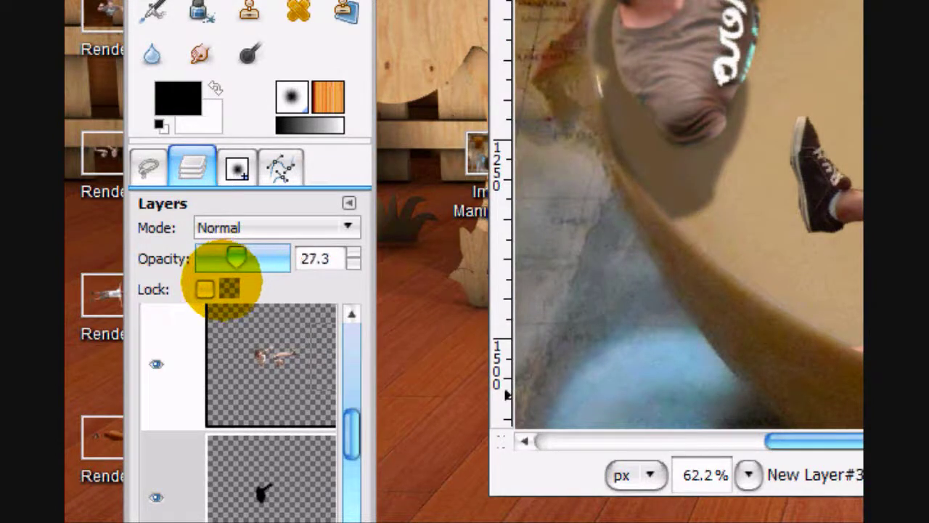
mouse_move(236, 255)
left_mouse_down()
mouse_move(226, 255)
mouse_move(236, 256)
left_mouse_up()
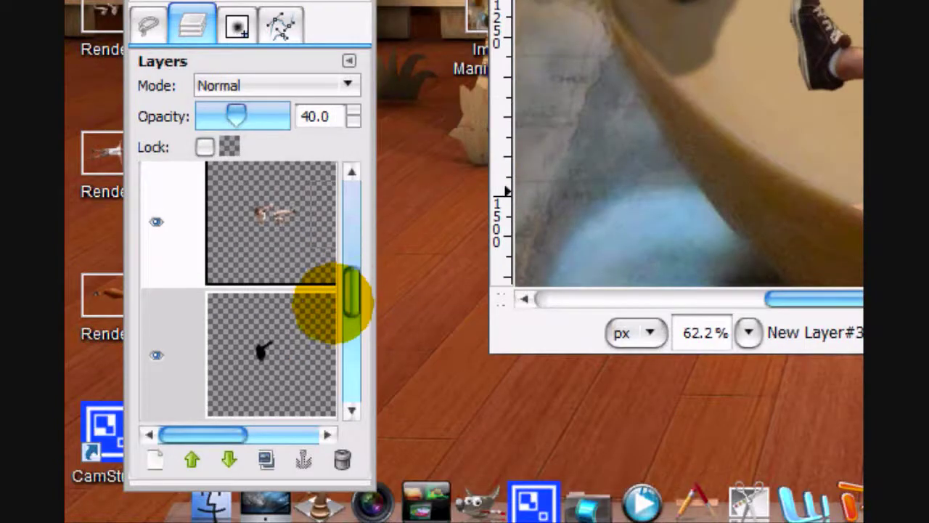
Step: Offset the lower duplicate of the white-shirted figure's layer slightly below the figure and reduce its opacity to 29.1
left_click_drag(352, 290, 348, 231)
left_click(289, 285)
left_click_drag(605, 282, 717, 288)
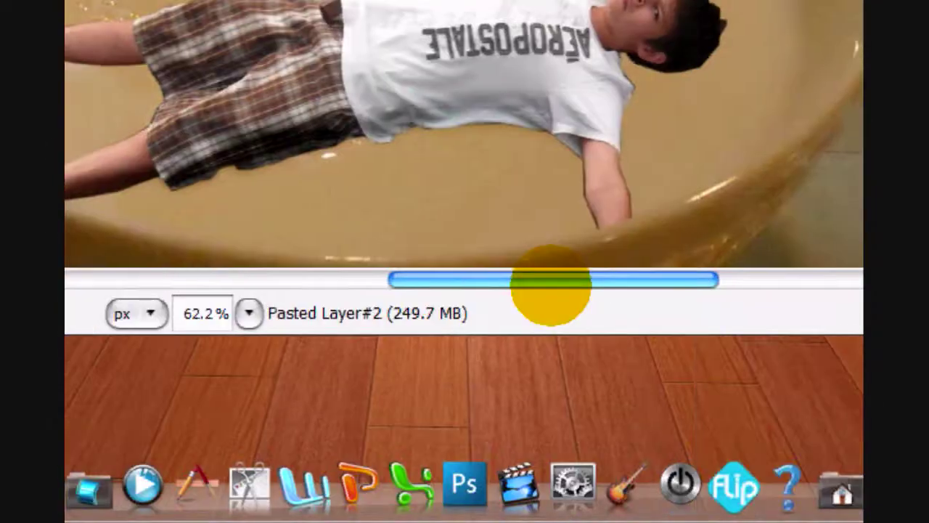
left_click_drag(351, 222, 350, 236)
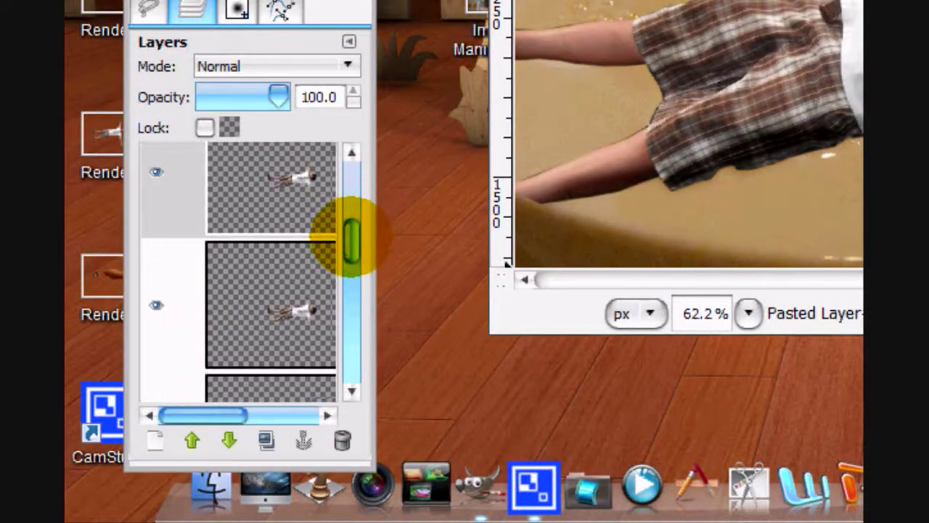
left_click(320, 277)
left_click_drag(278, 253, 237, 253)
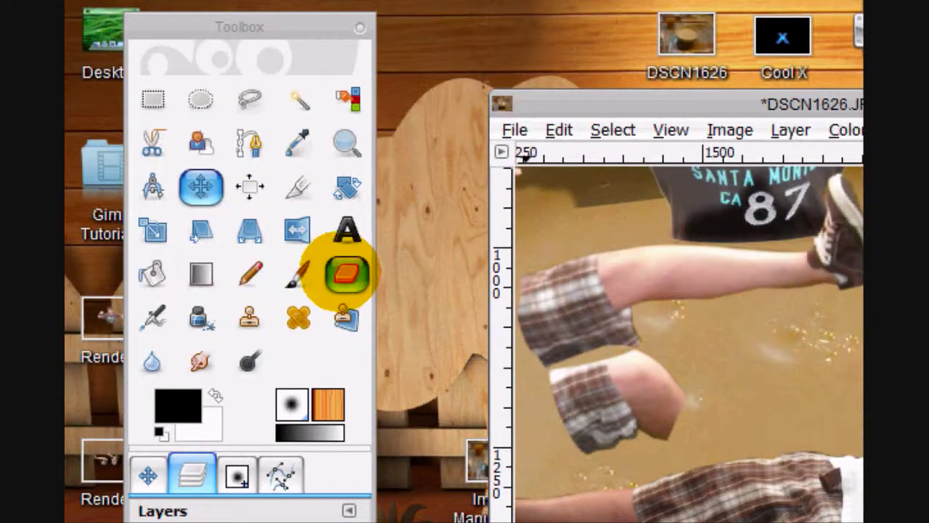
Step: Erase the parts of the white-shirted figure's faded shadow copy that overlap the bowl's front rim
left_click(341, 272)
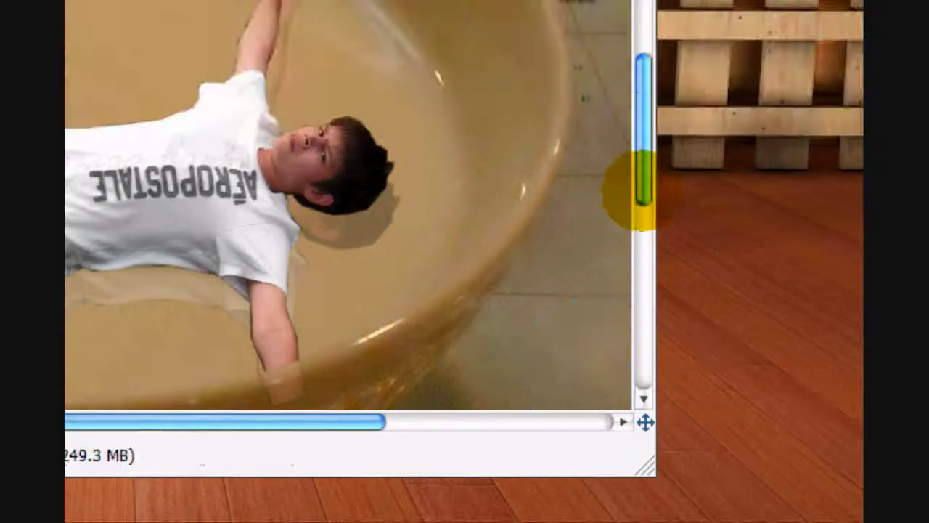
left_click_drag(644, 188, 641, 220)
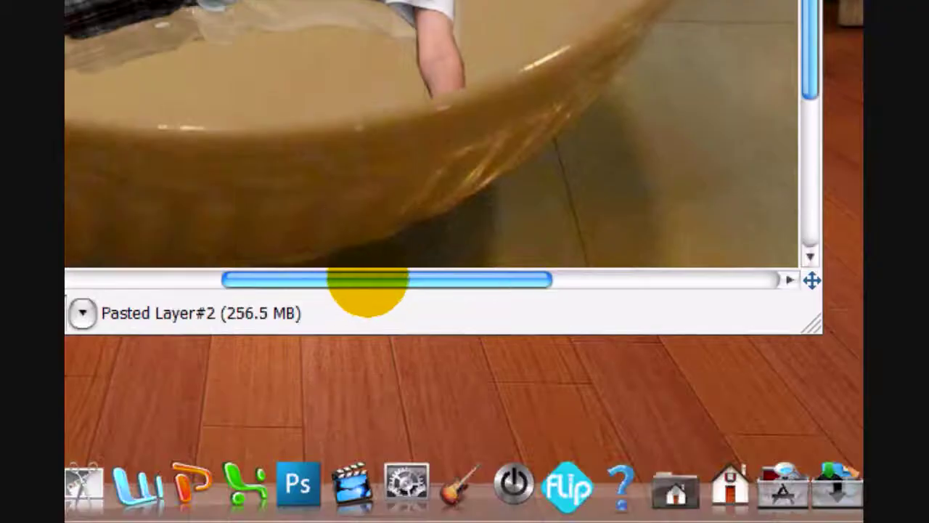
left_click_drag(201, 423, 69, 443)
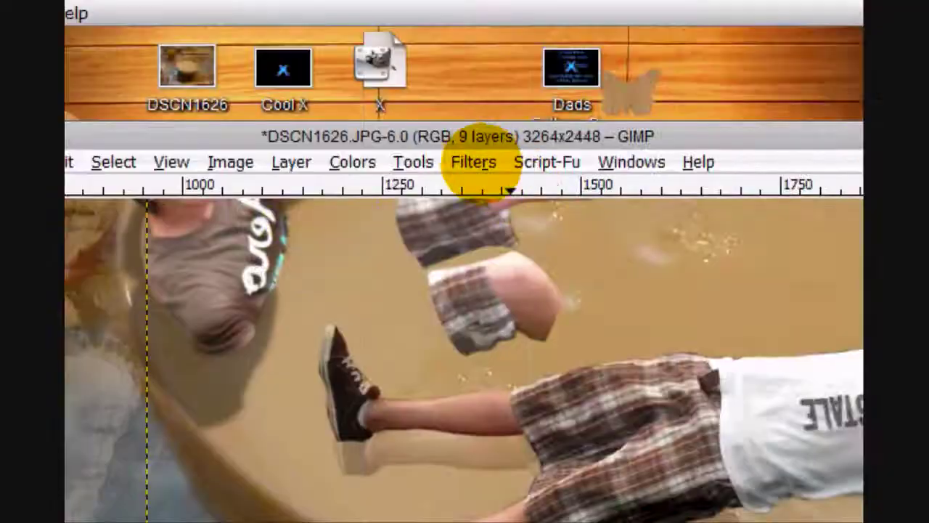
Step: Soften the white-shirted figure's shadow copy with a 10 px Gaussian Blur using the RLE method
left_click(473, 161)
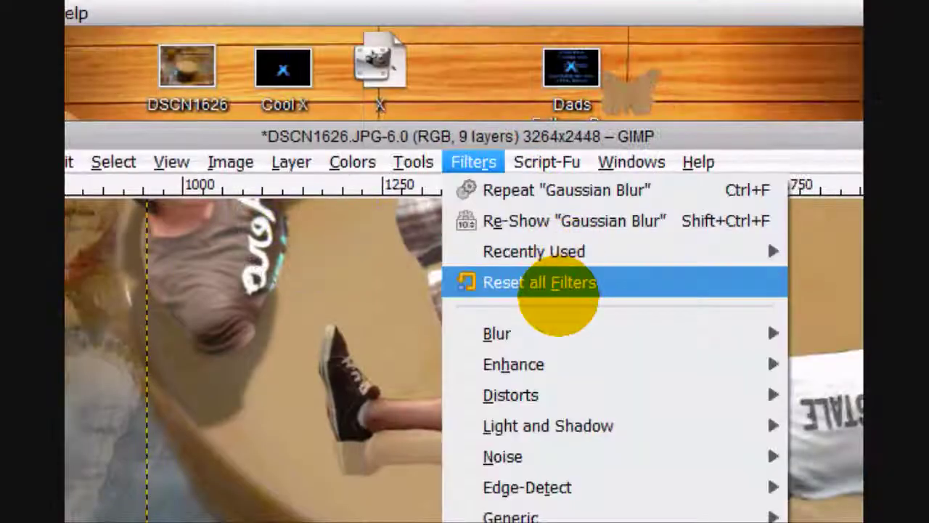
mouse_move(525, 336)
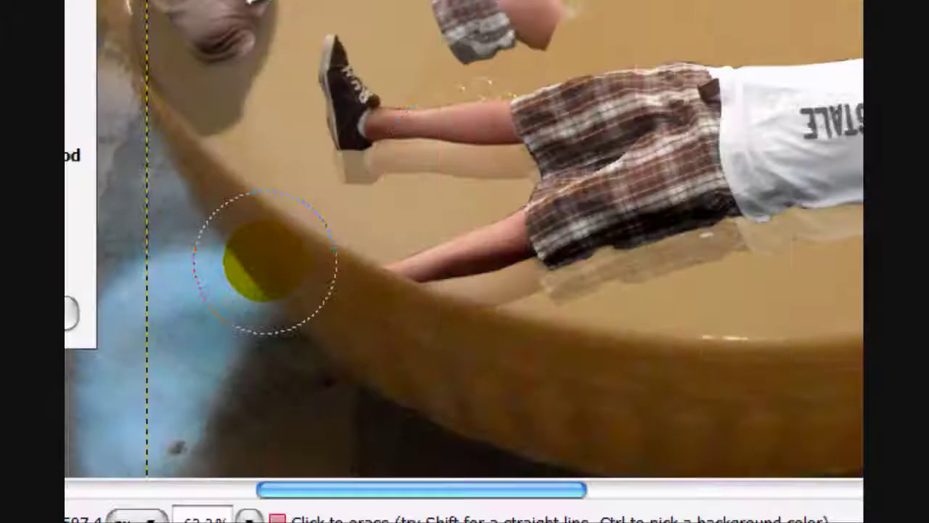
left_click(523, 364)
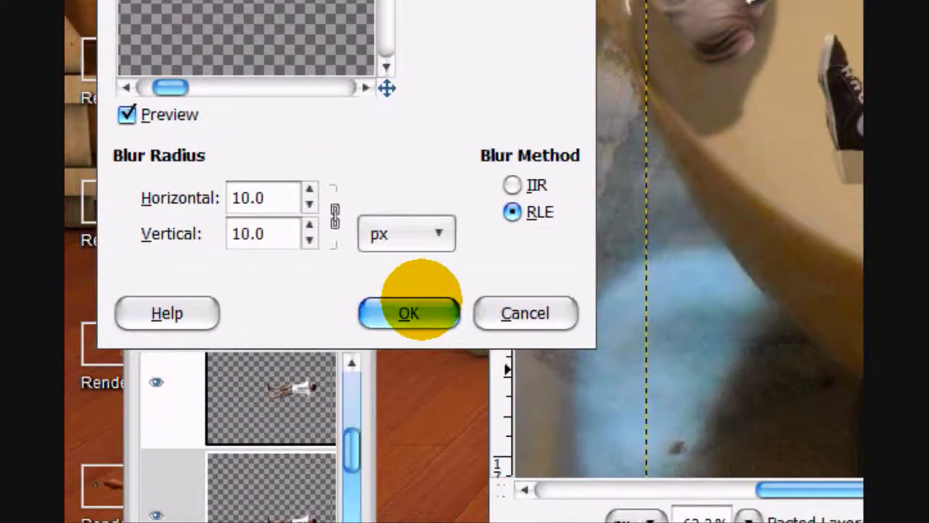
left_click(408, 313)
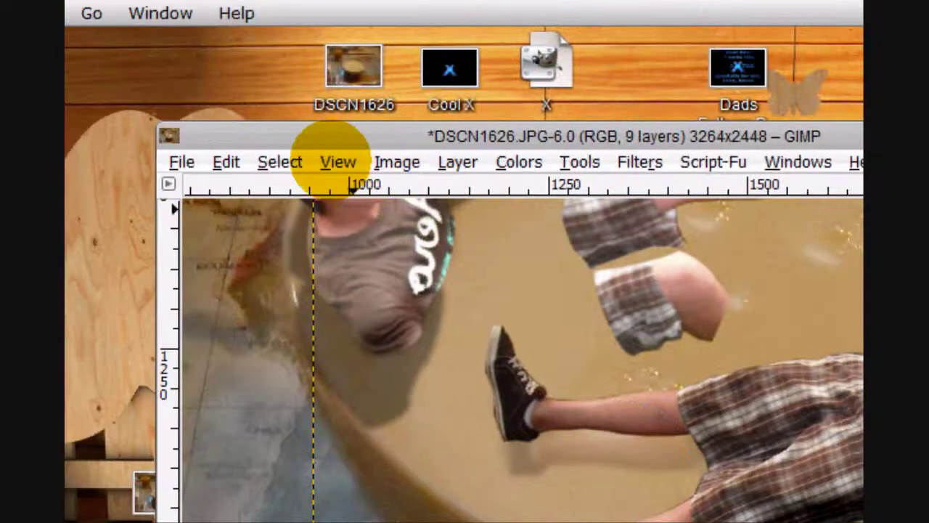
Step: Fit the bowl photo in its window, then open Render4.png in GIMP and copy its cut-out hand holding a spoon
left_click(336, 159)
mouse_move(383, 251)
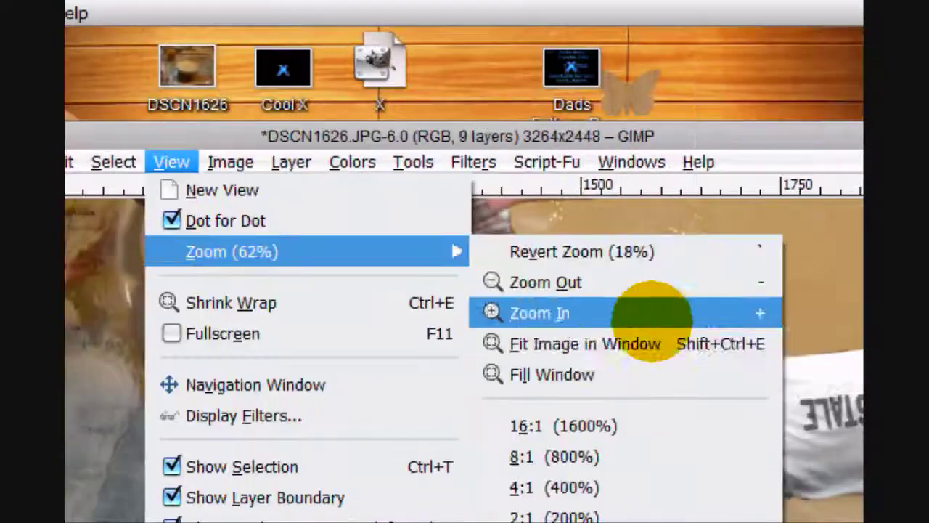
left_click(602, 342)
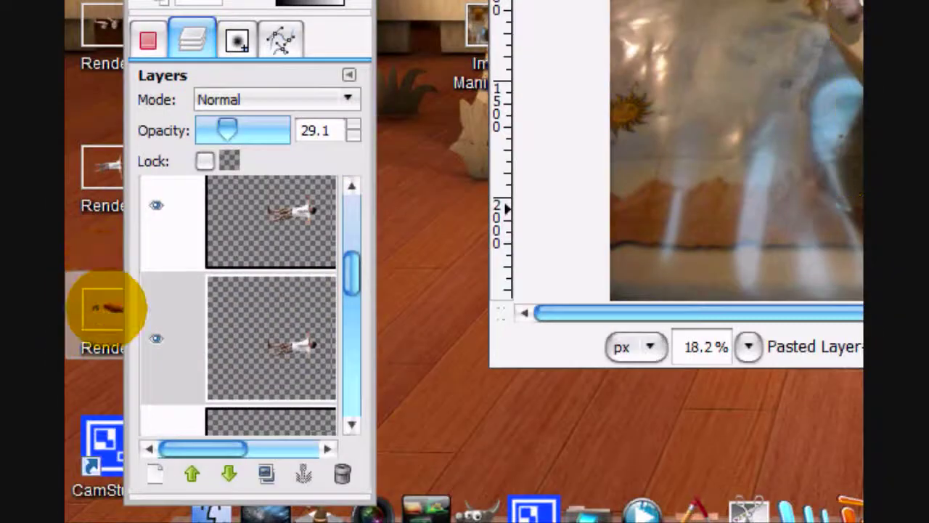
right_click(104, 442)
left_click(197, 119)
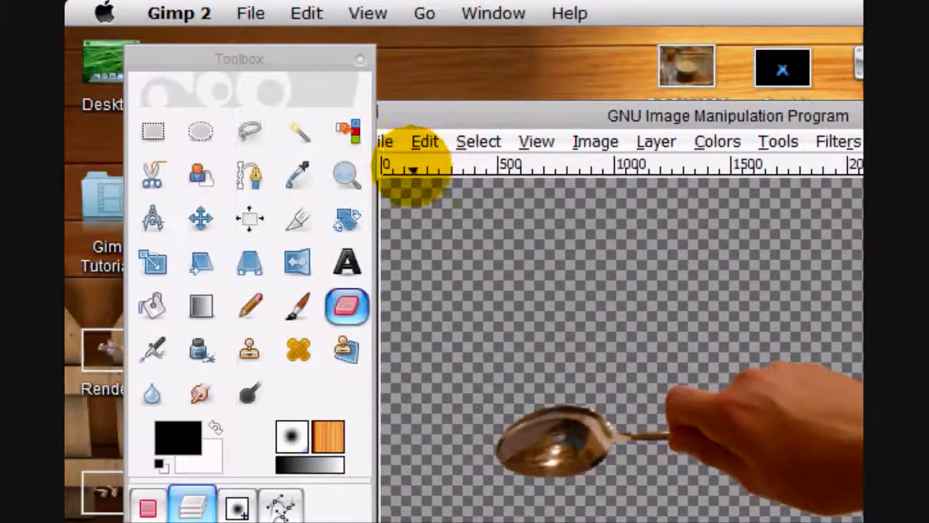
left_click(424, 141)
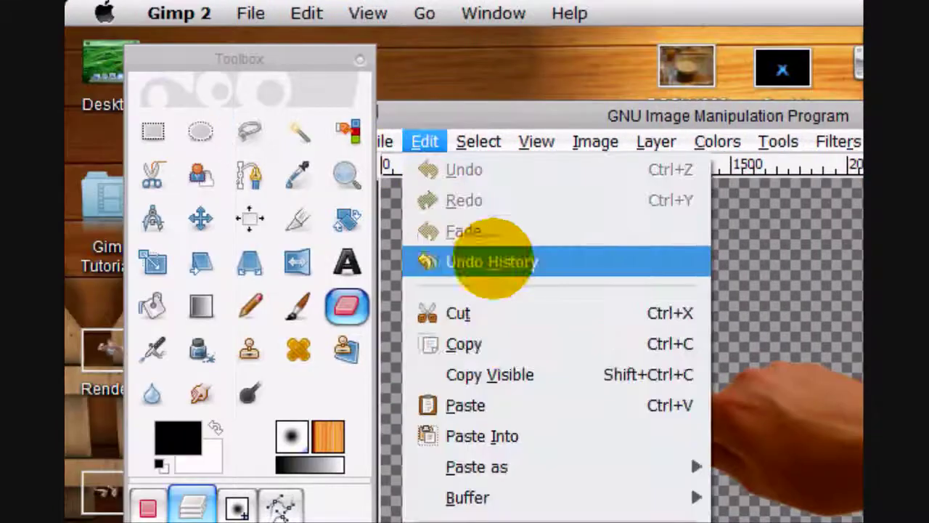
left_click(464, 344)
Step: Paste the copied hand and spoon into the DSCN1626 bowl photo as a new layer
left_click(534, 132)
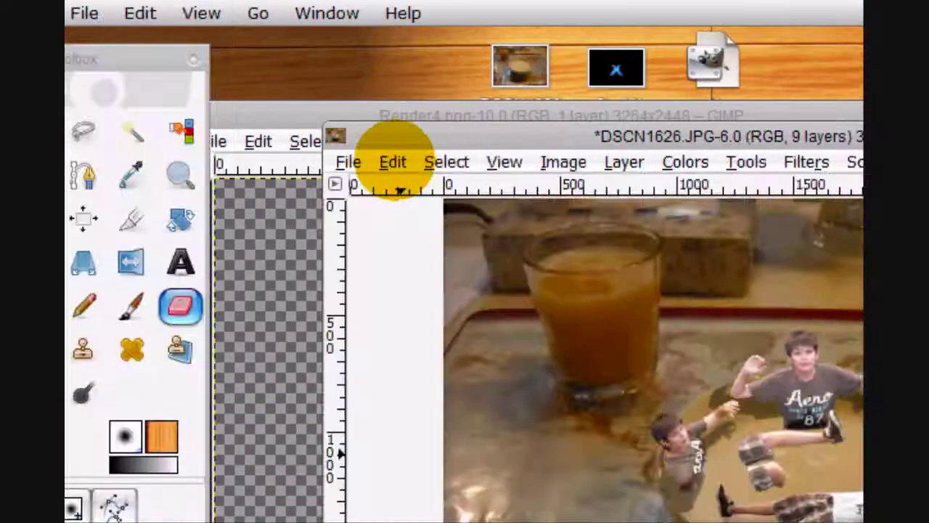
left_click(394, 162)
left_click(407, 291)
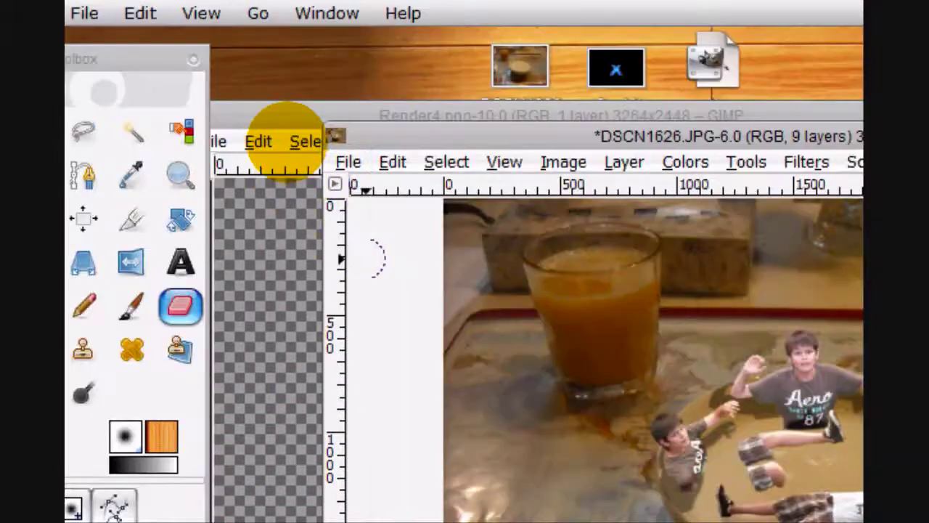
left_click(285, 114)
left_click(650, 114)
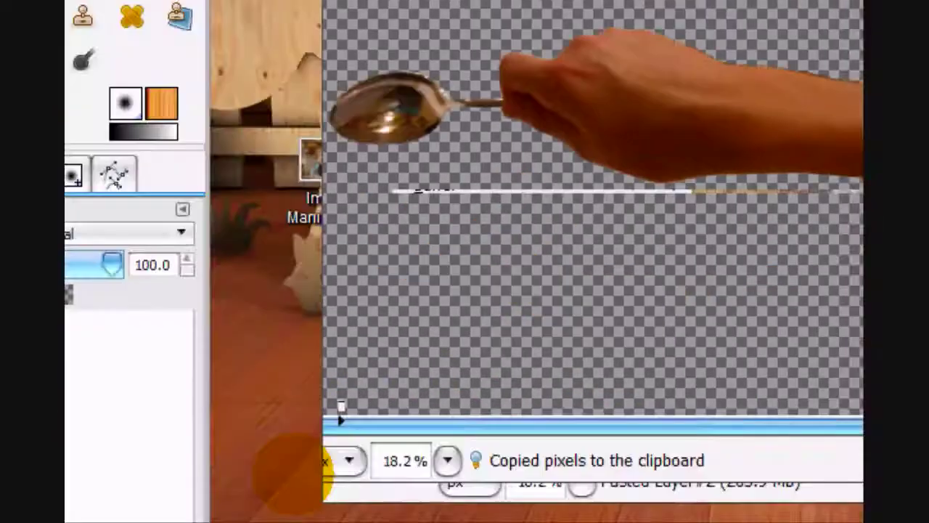
left_click(155, 439)
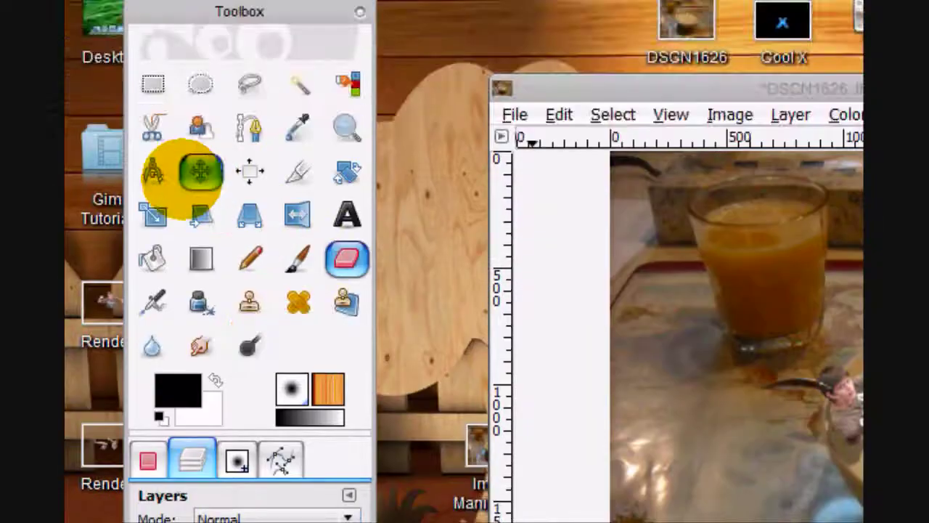
Step: Move the pasted hand and spoon into position over the milk bowl
left_click(201, 171)
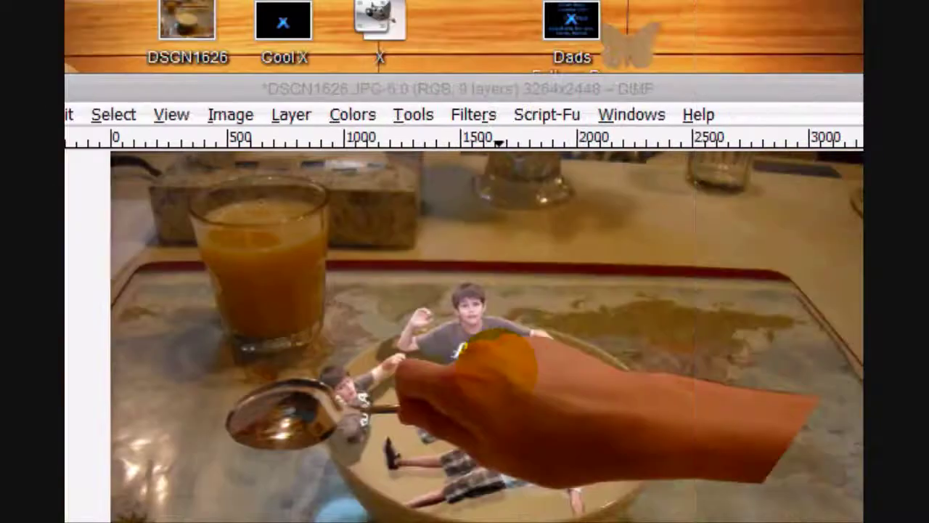